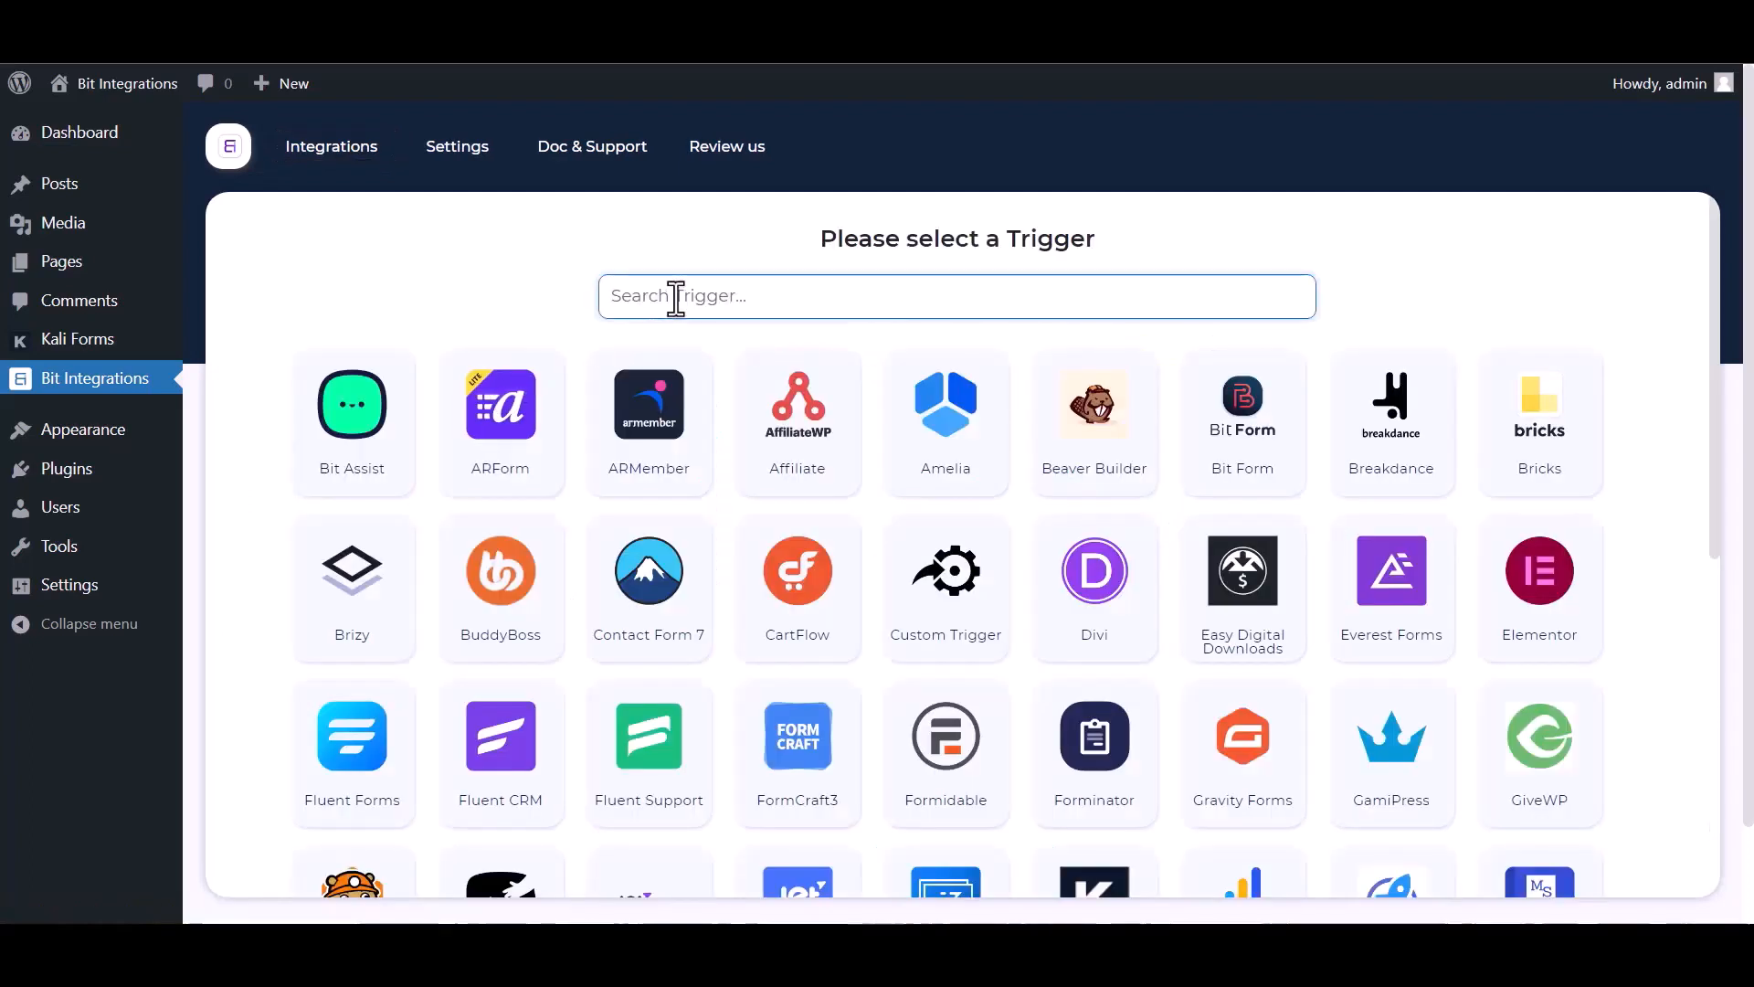
# - Pick Kali Forms as the trigger, copy its webhook URL, and start fetching test data
pyautogui.write('ka')
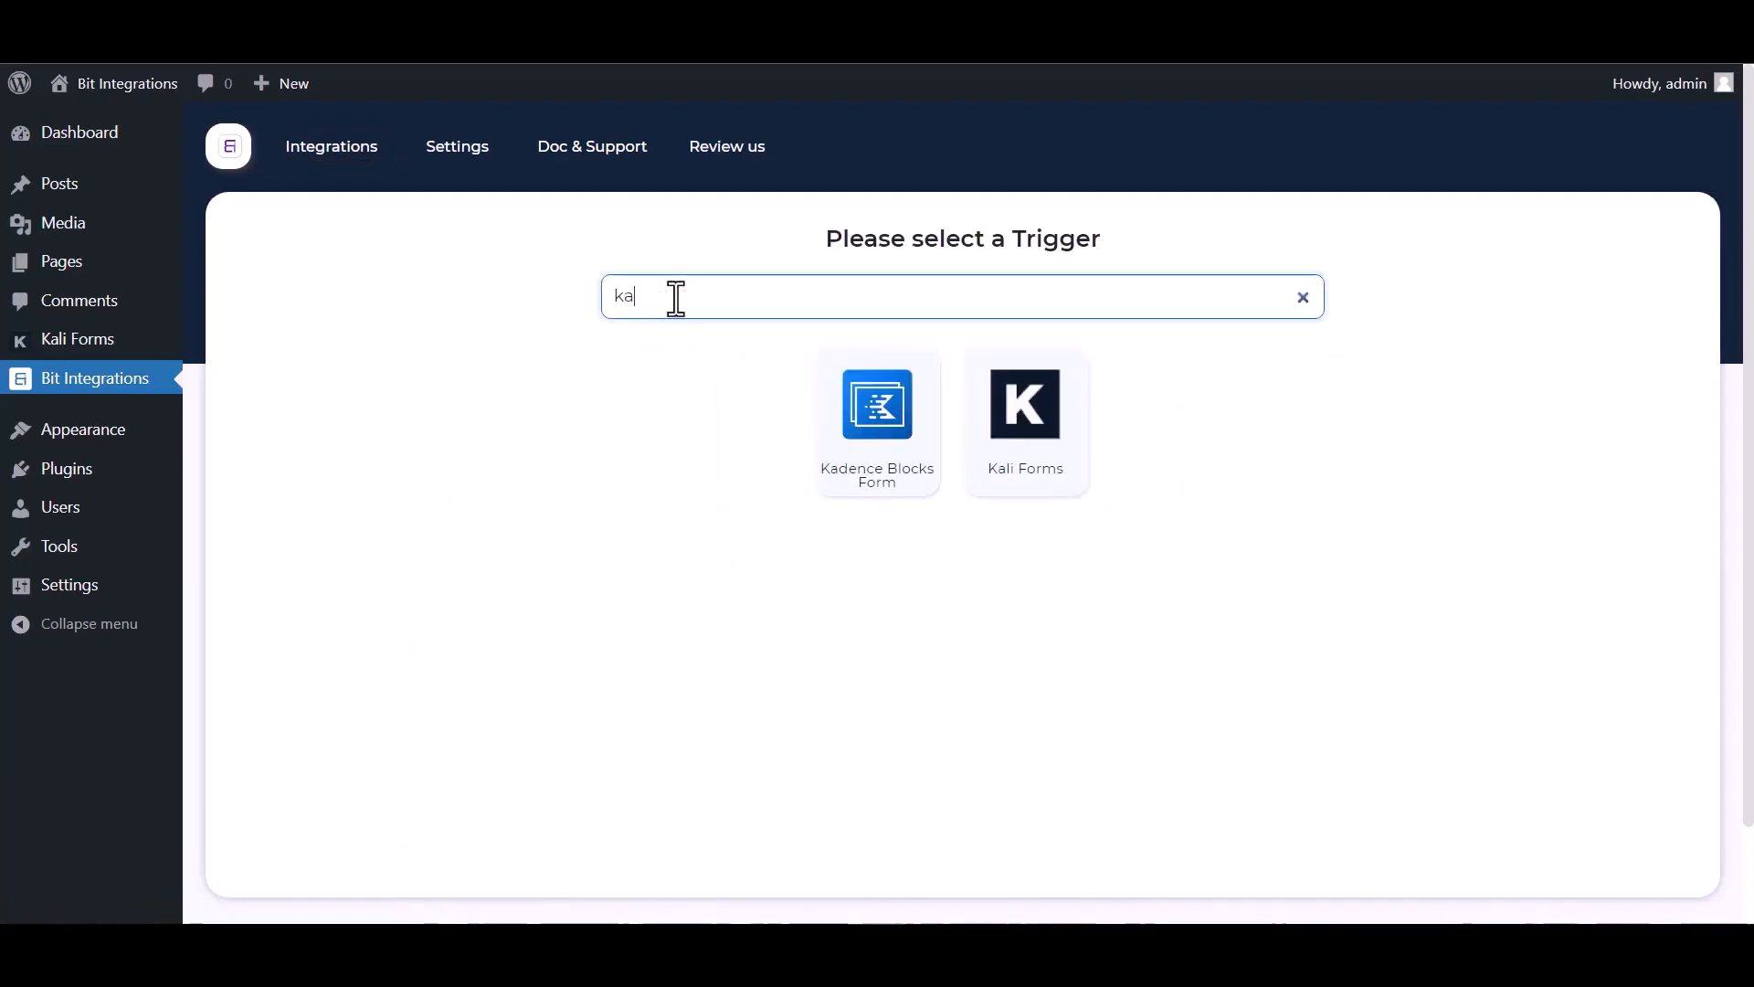
pyautogui.click(1044, 472)
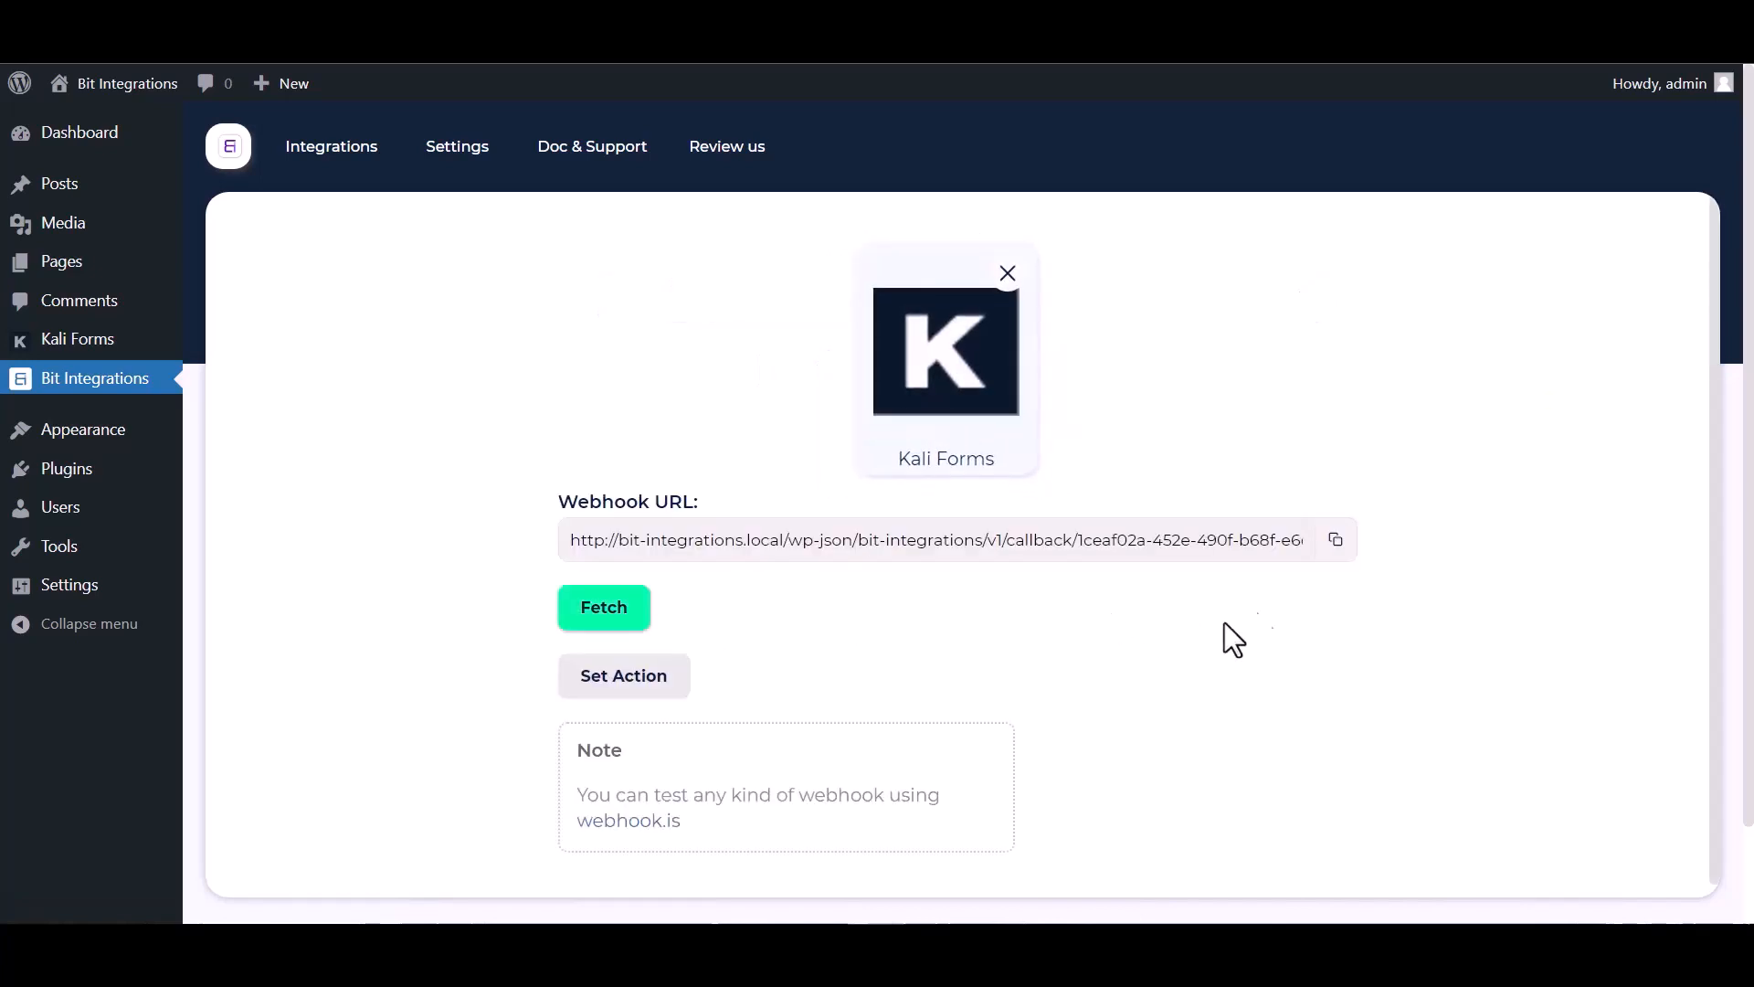
pyautogui.click(1336, 540)
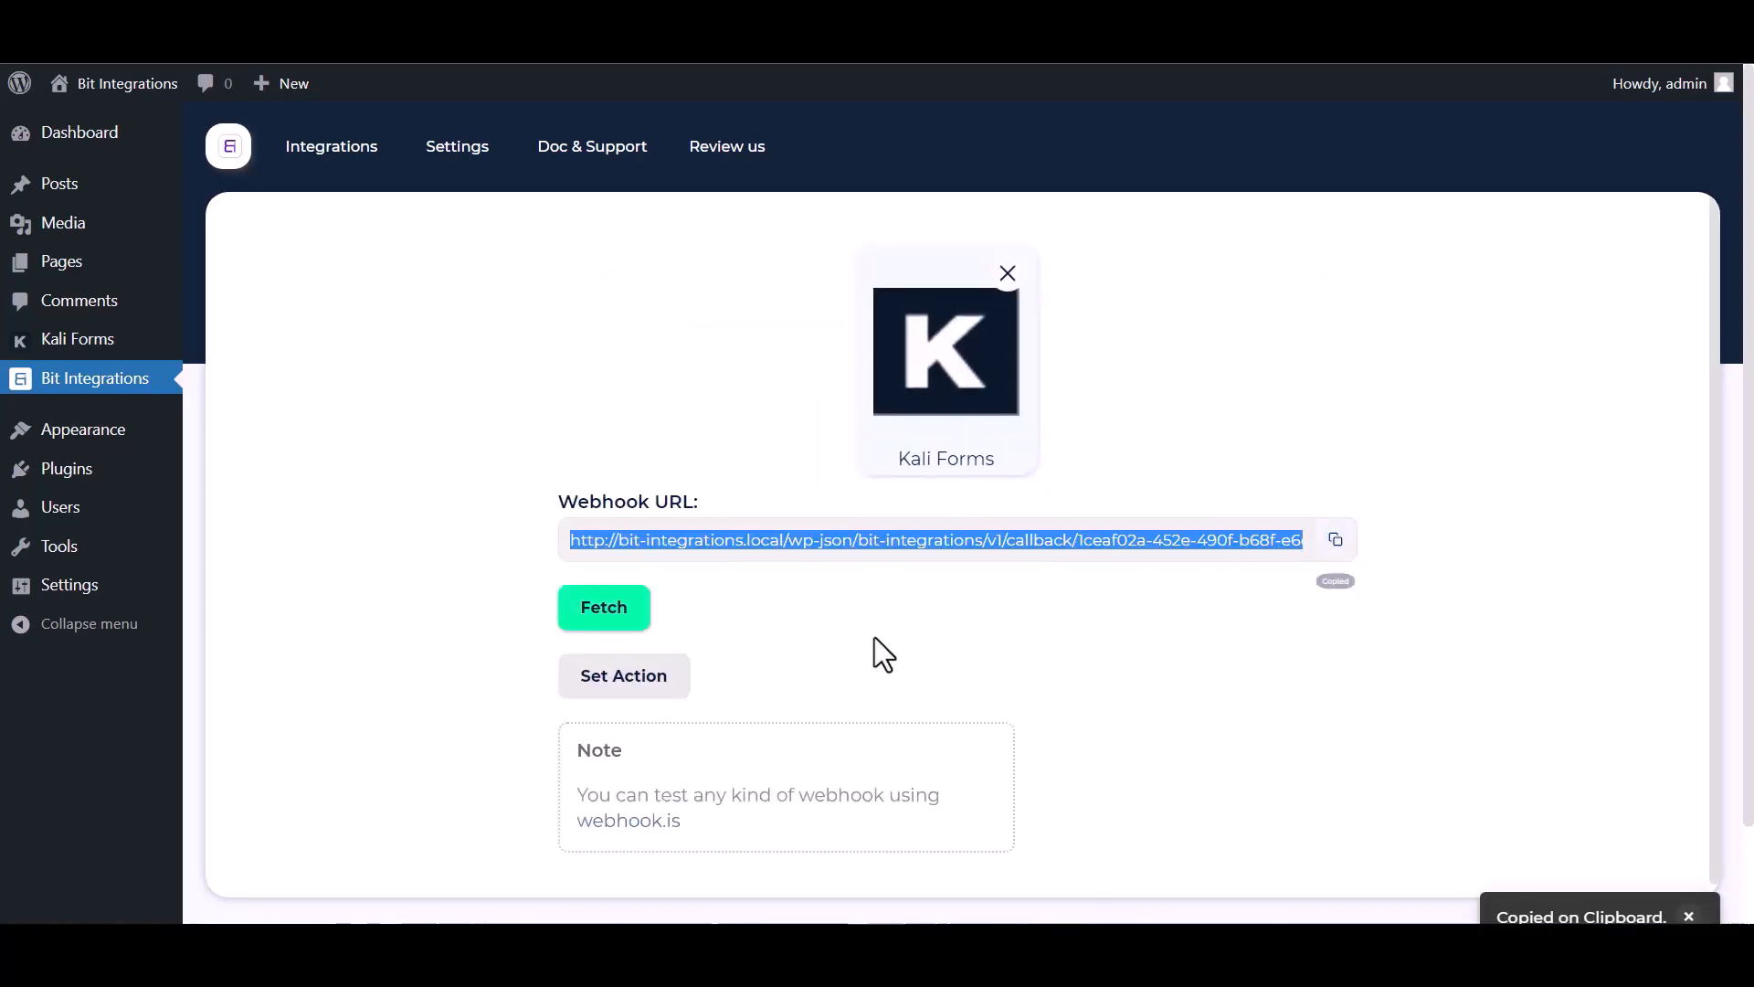
pyautogui.click(585, 618)
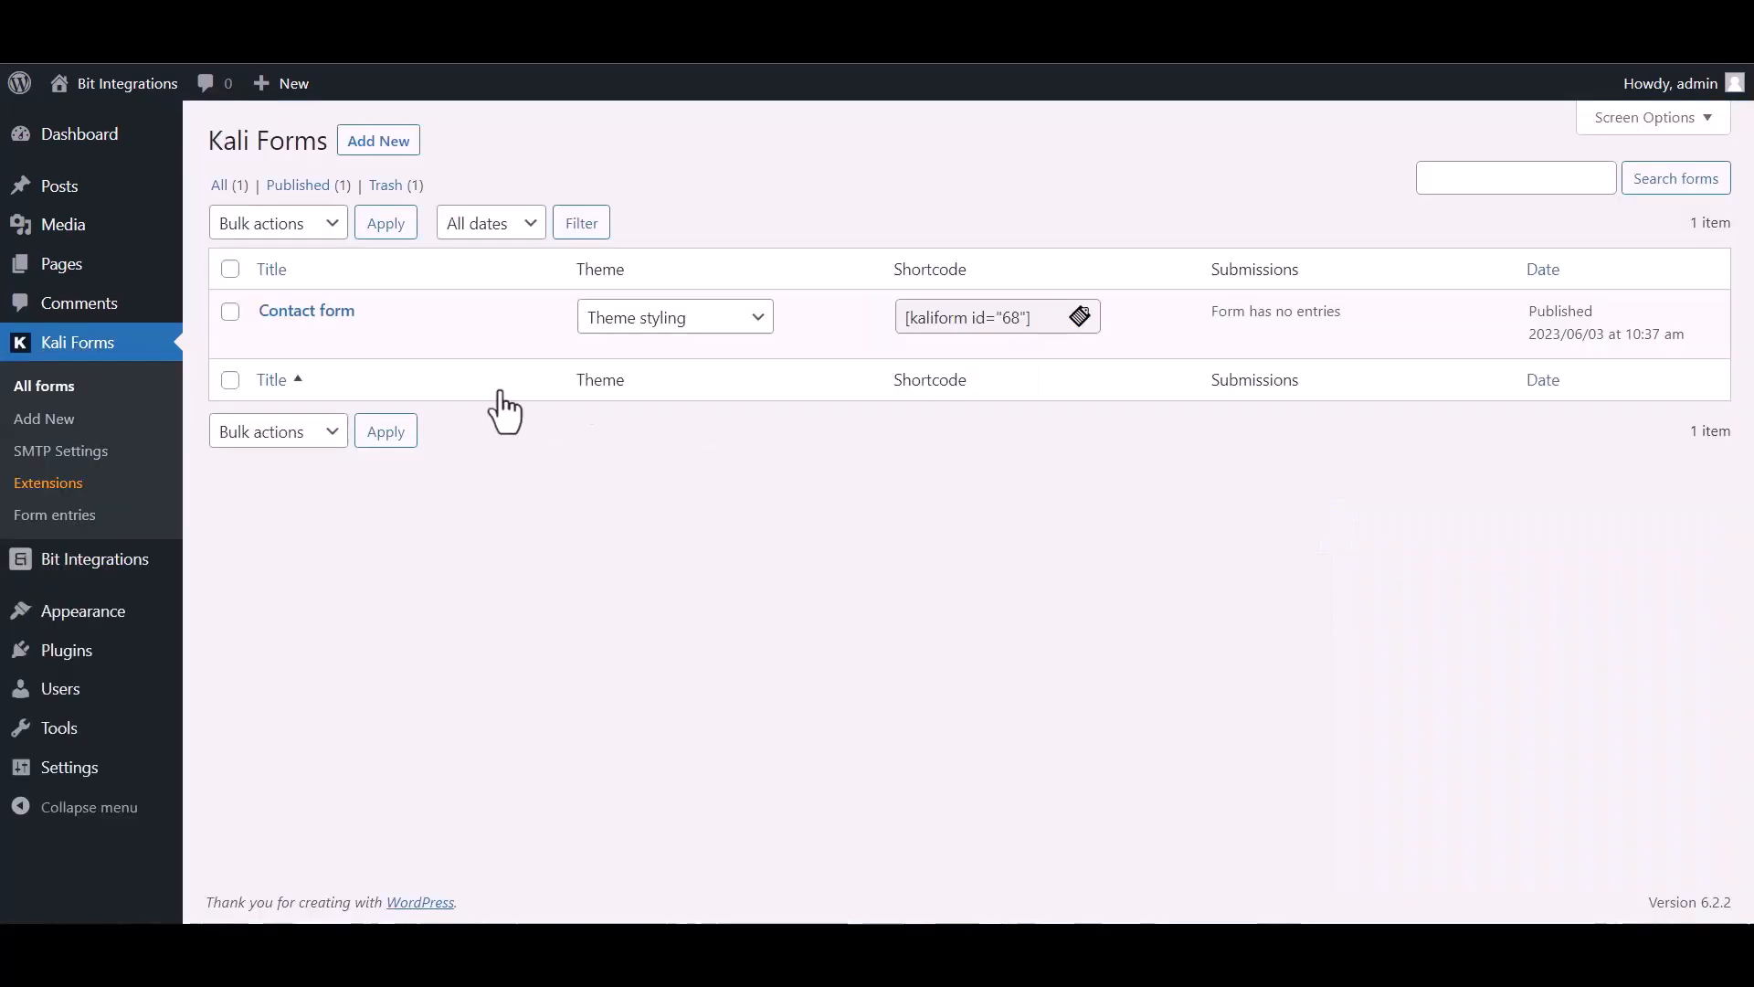
# - Open the Contact form's Web Hooks settings in Kali Forms
pyautogui.moveTo(291, 370)
pyautogui.click(272, 340)
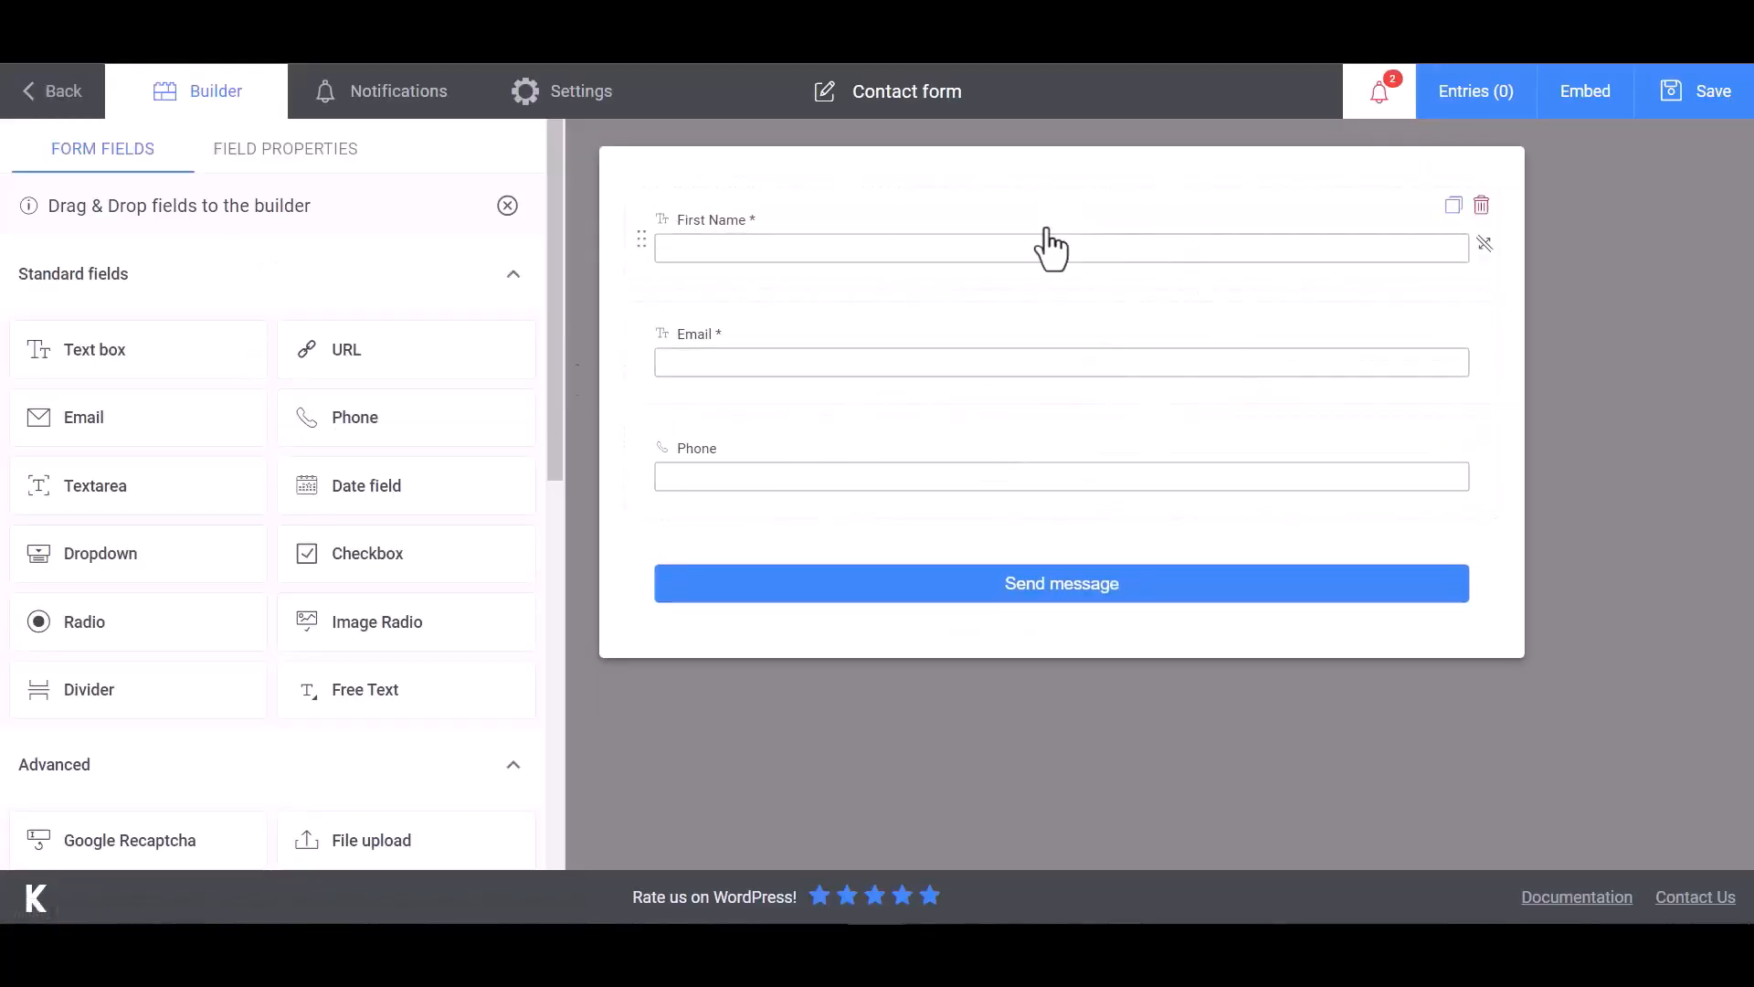
pyautogui.click(614, 108)
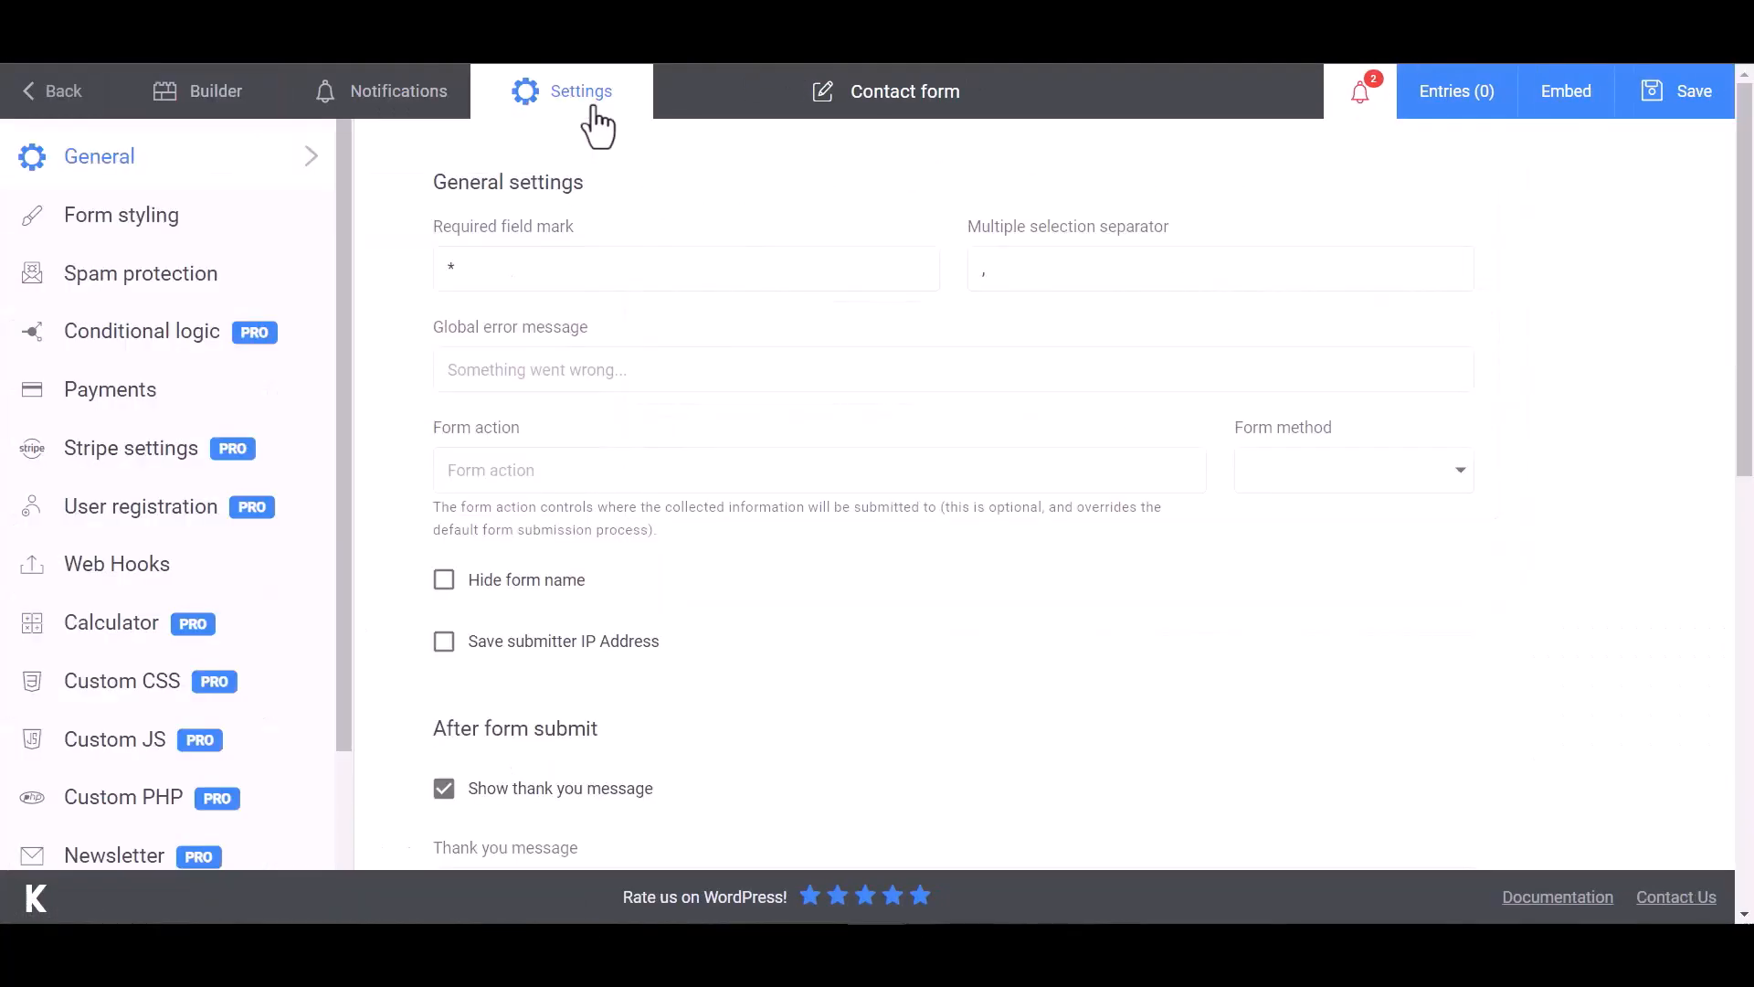
pyautogui.click(84, 574)
# - Create a 'Bit Integrations' webhook with the copied URL as its Payload URL
pyautogui.click(552, 272)
pyautogui.write('Bi')
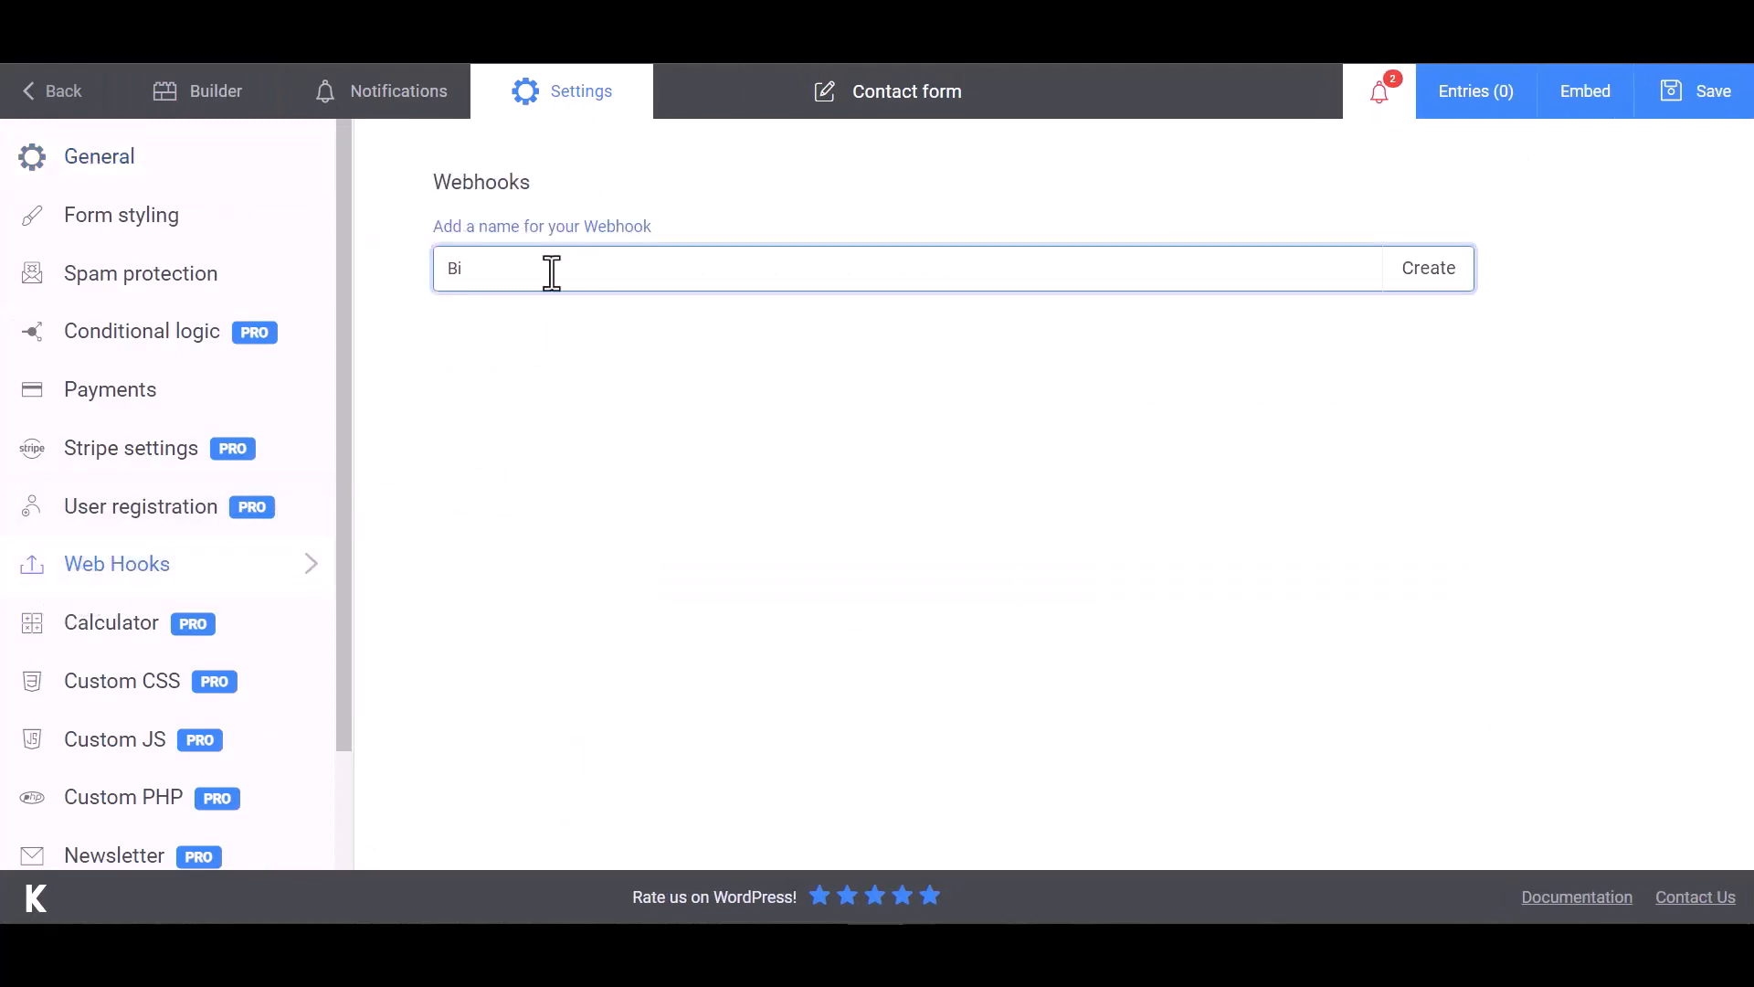
pyautogui.write('t Integrations')
pyautogui.click(1427, 284)
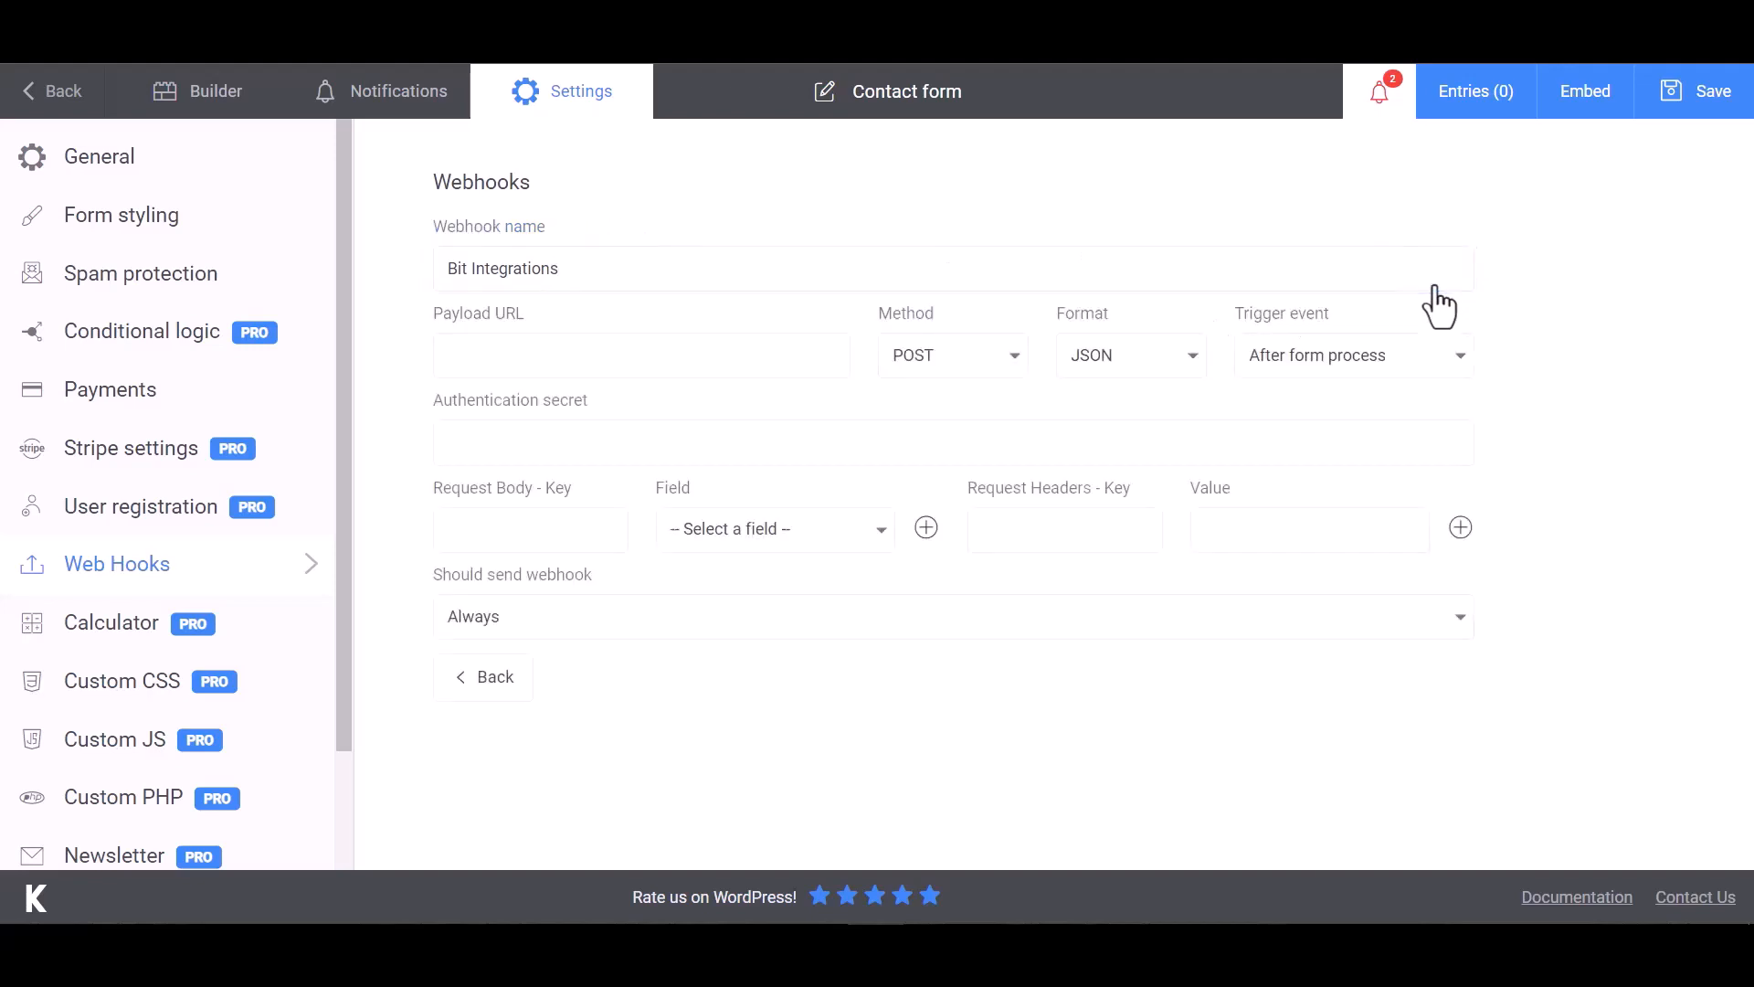
pyautogui.click(550, 351)
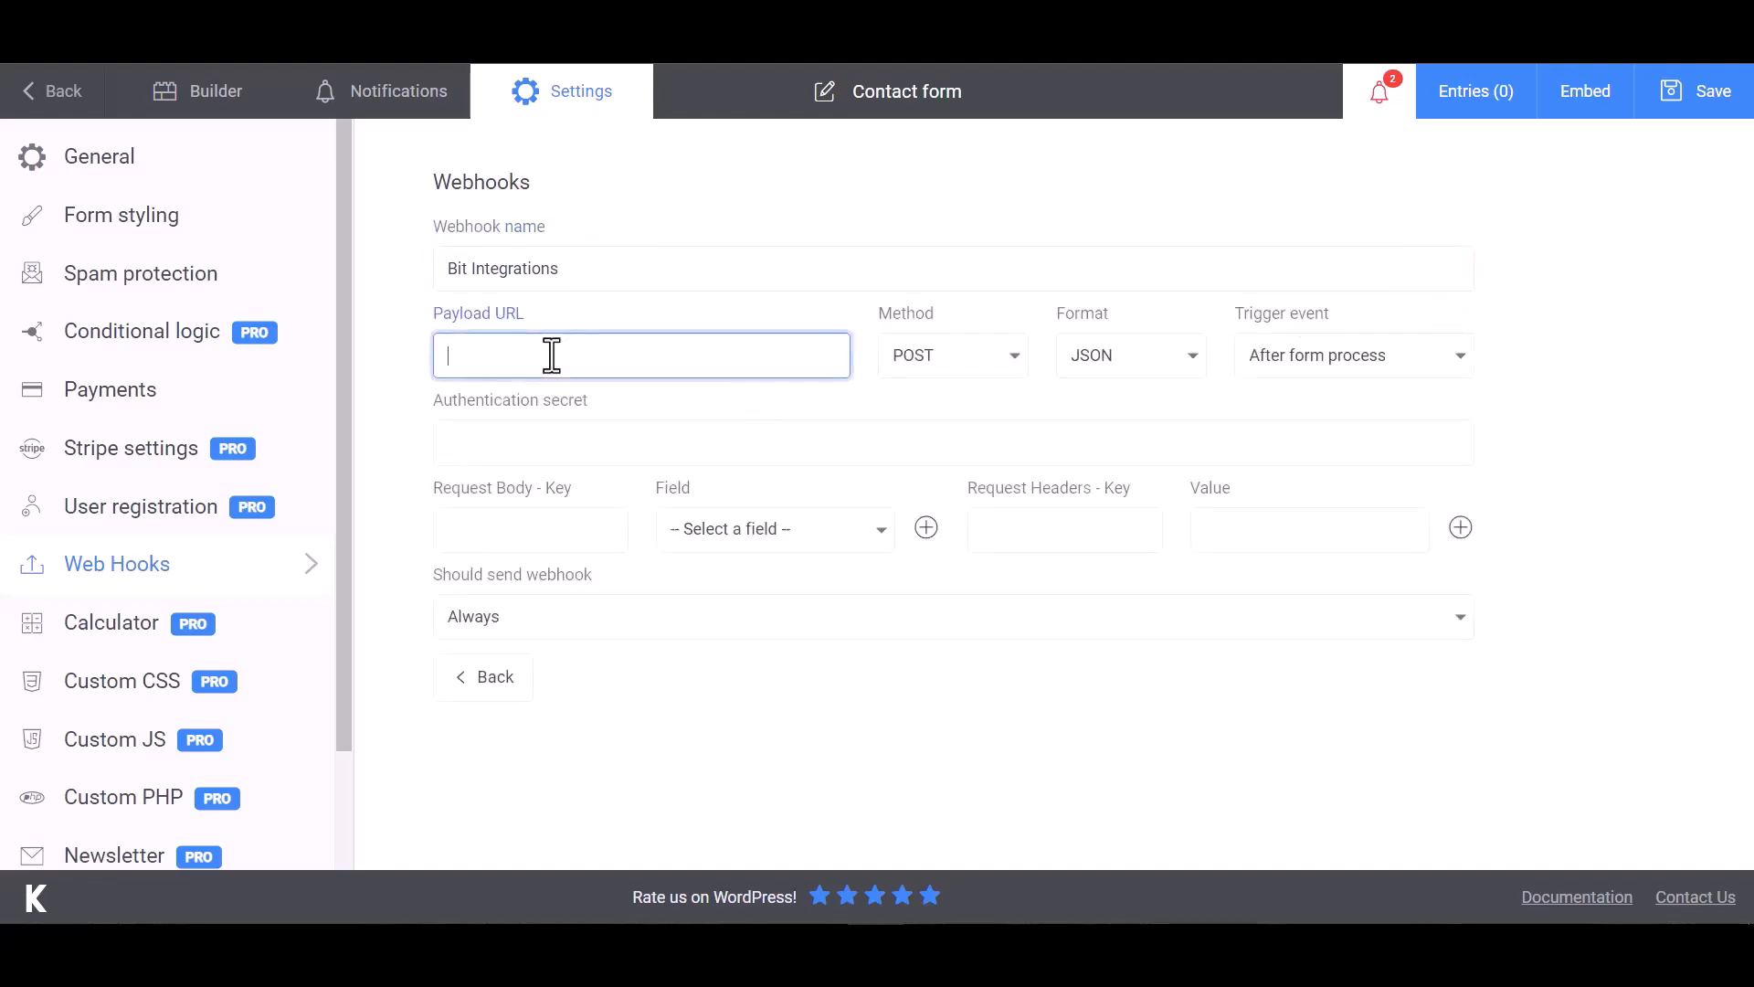
pyautogui.hotkey('ctrl', 'v')
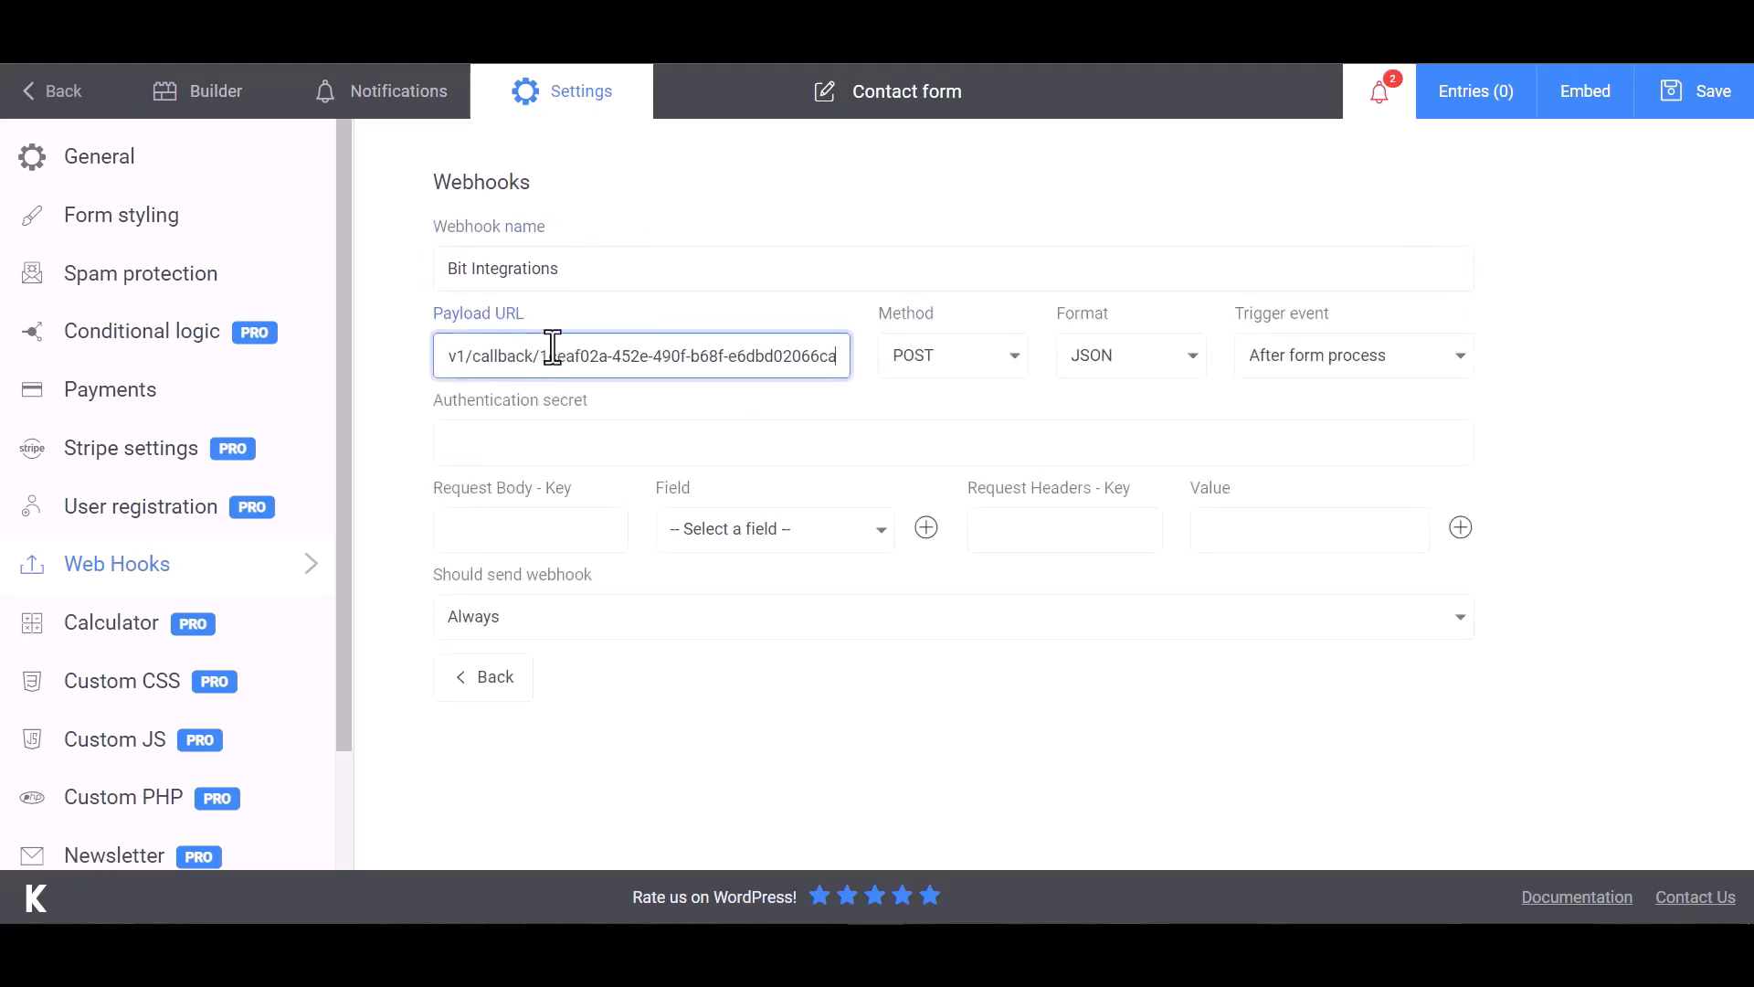
# - Map the First Name and Email fields into the webhook request body
pyautogui.click(548, 526)
pyautogui.click(671, 543)
pyautogui.click(743, 577)
pyautogui.click(585, 535)
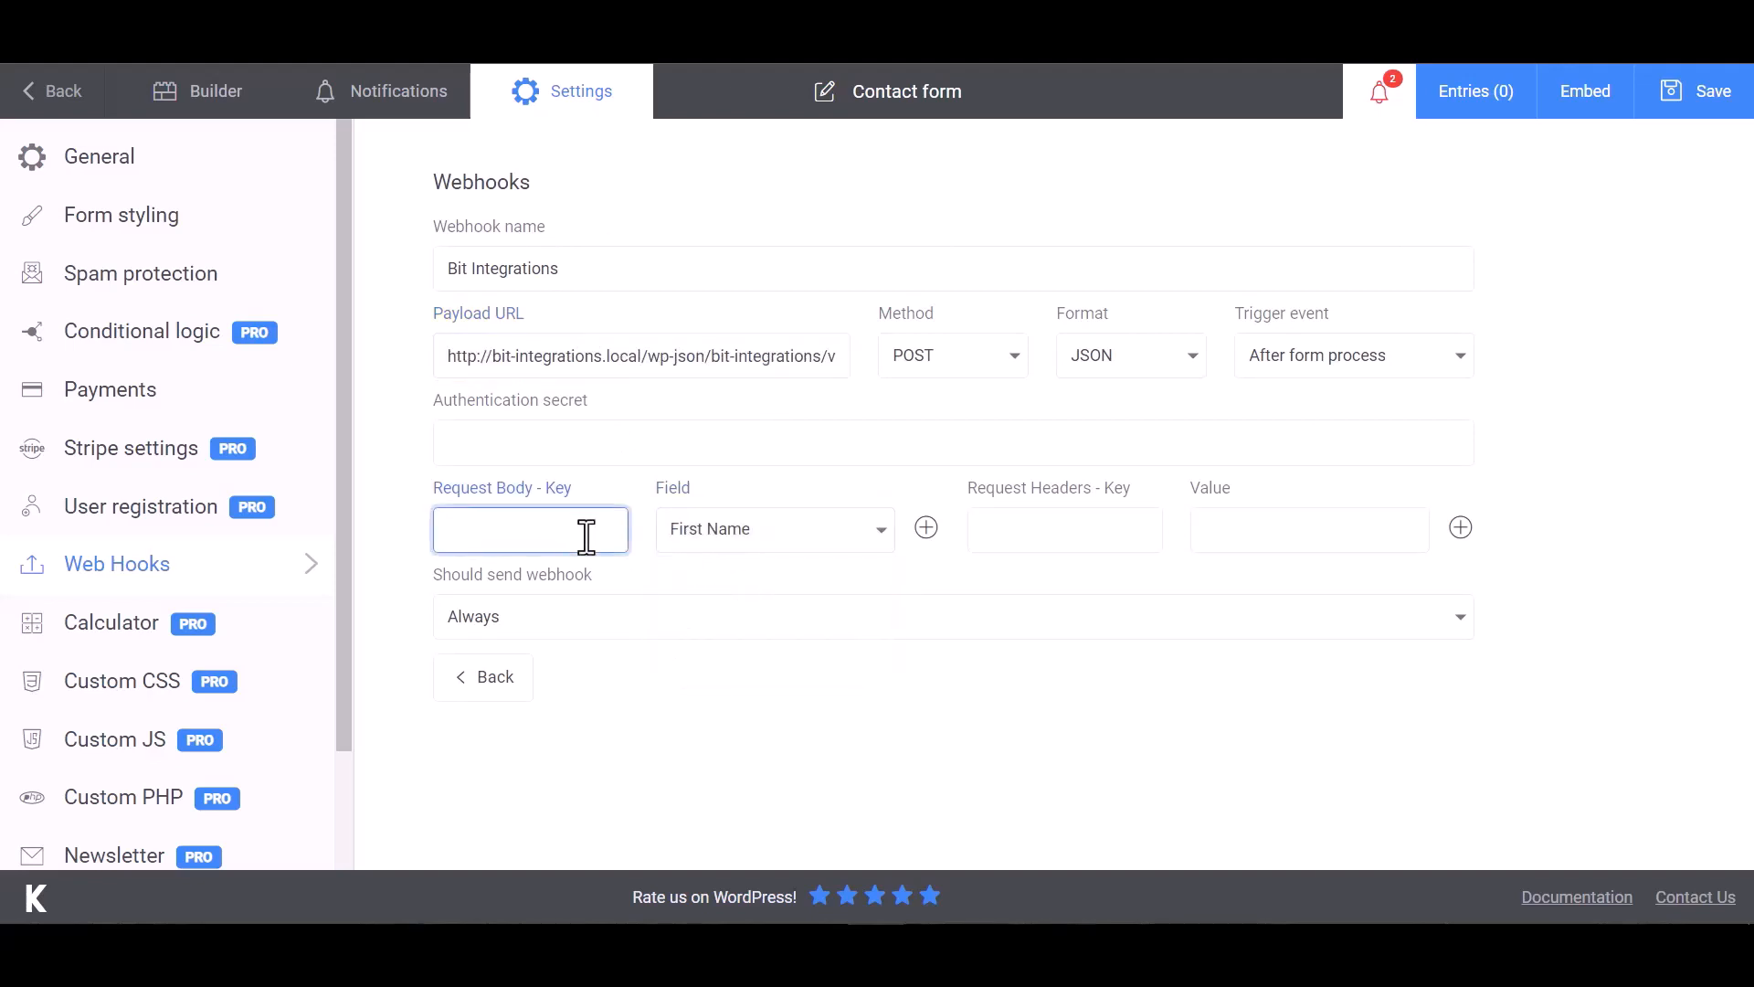
pyautogui.click(926, 528)
pyautogui.click(768, 590)
pyautogui.click(699, 670)
pyautogui.click(586, 592)
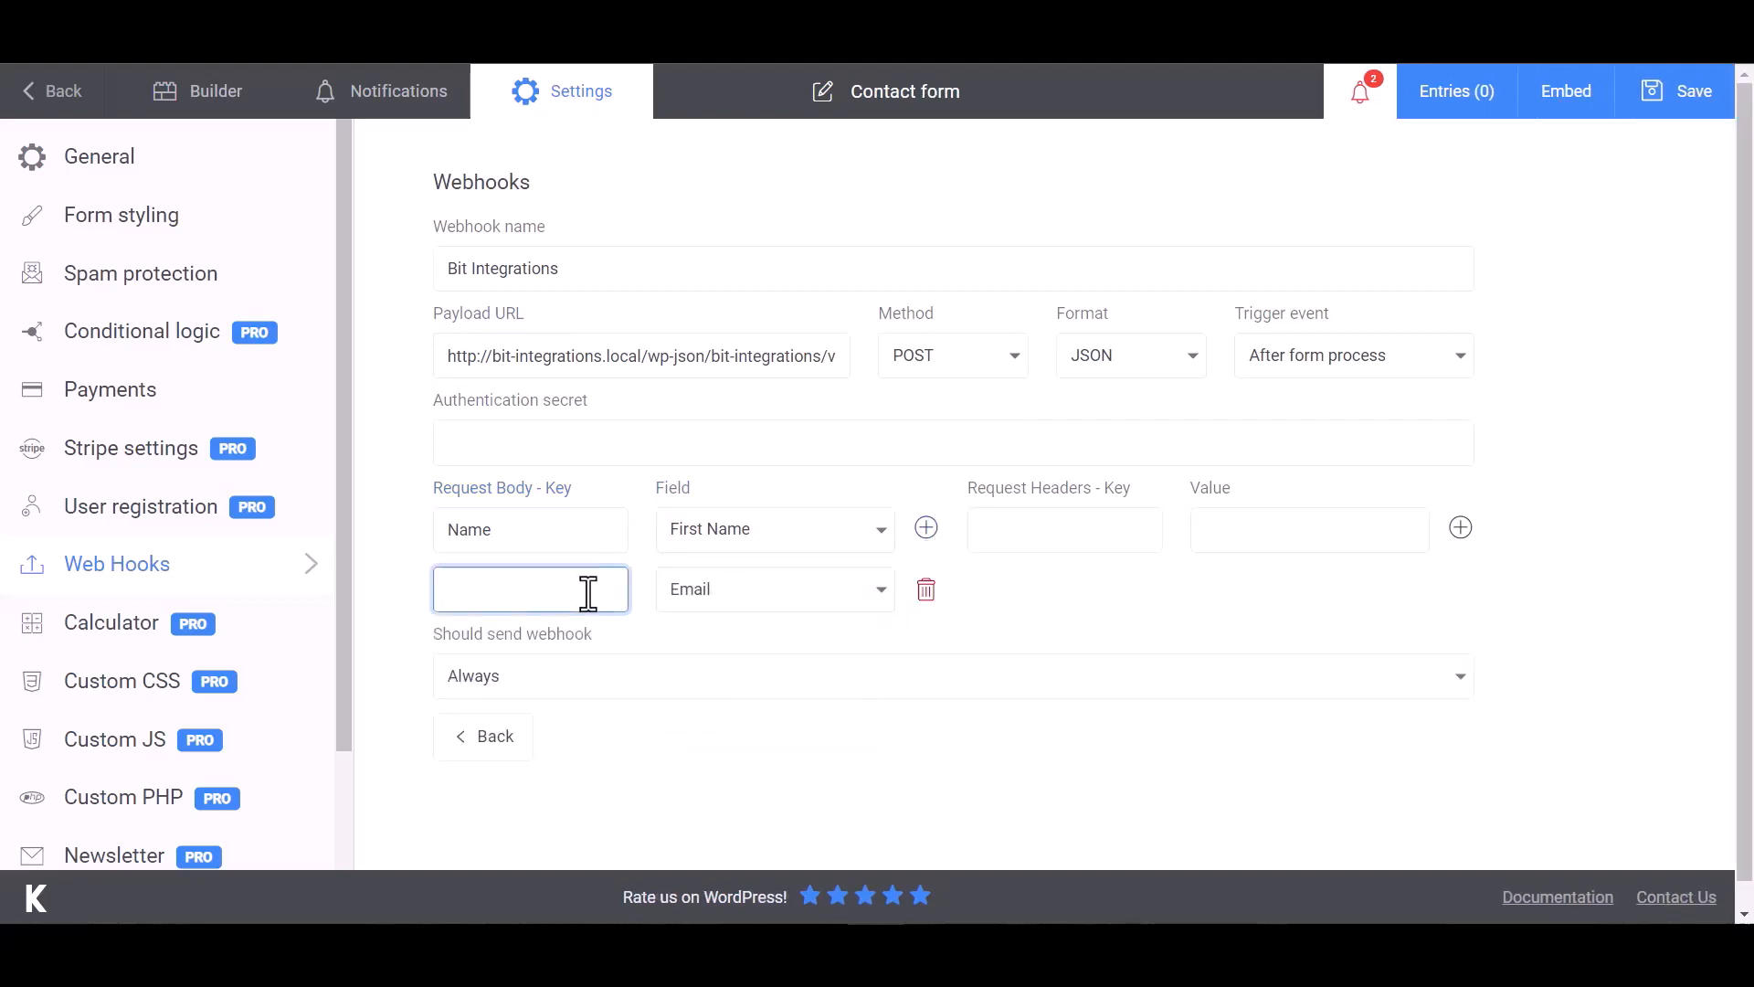
# - Add a Phone field mapping to the request body and save the form
pyautogui.click(926, 528)
pyautogui.click(777, 650)
pyautogui.click(728, 774)
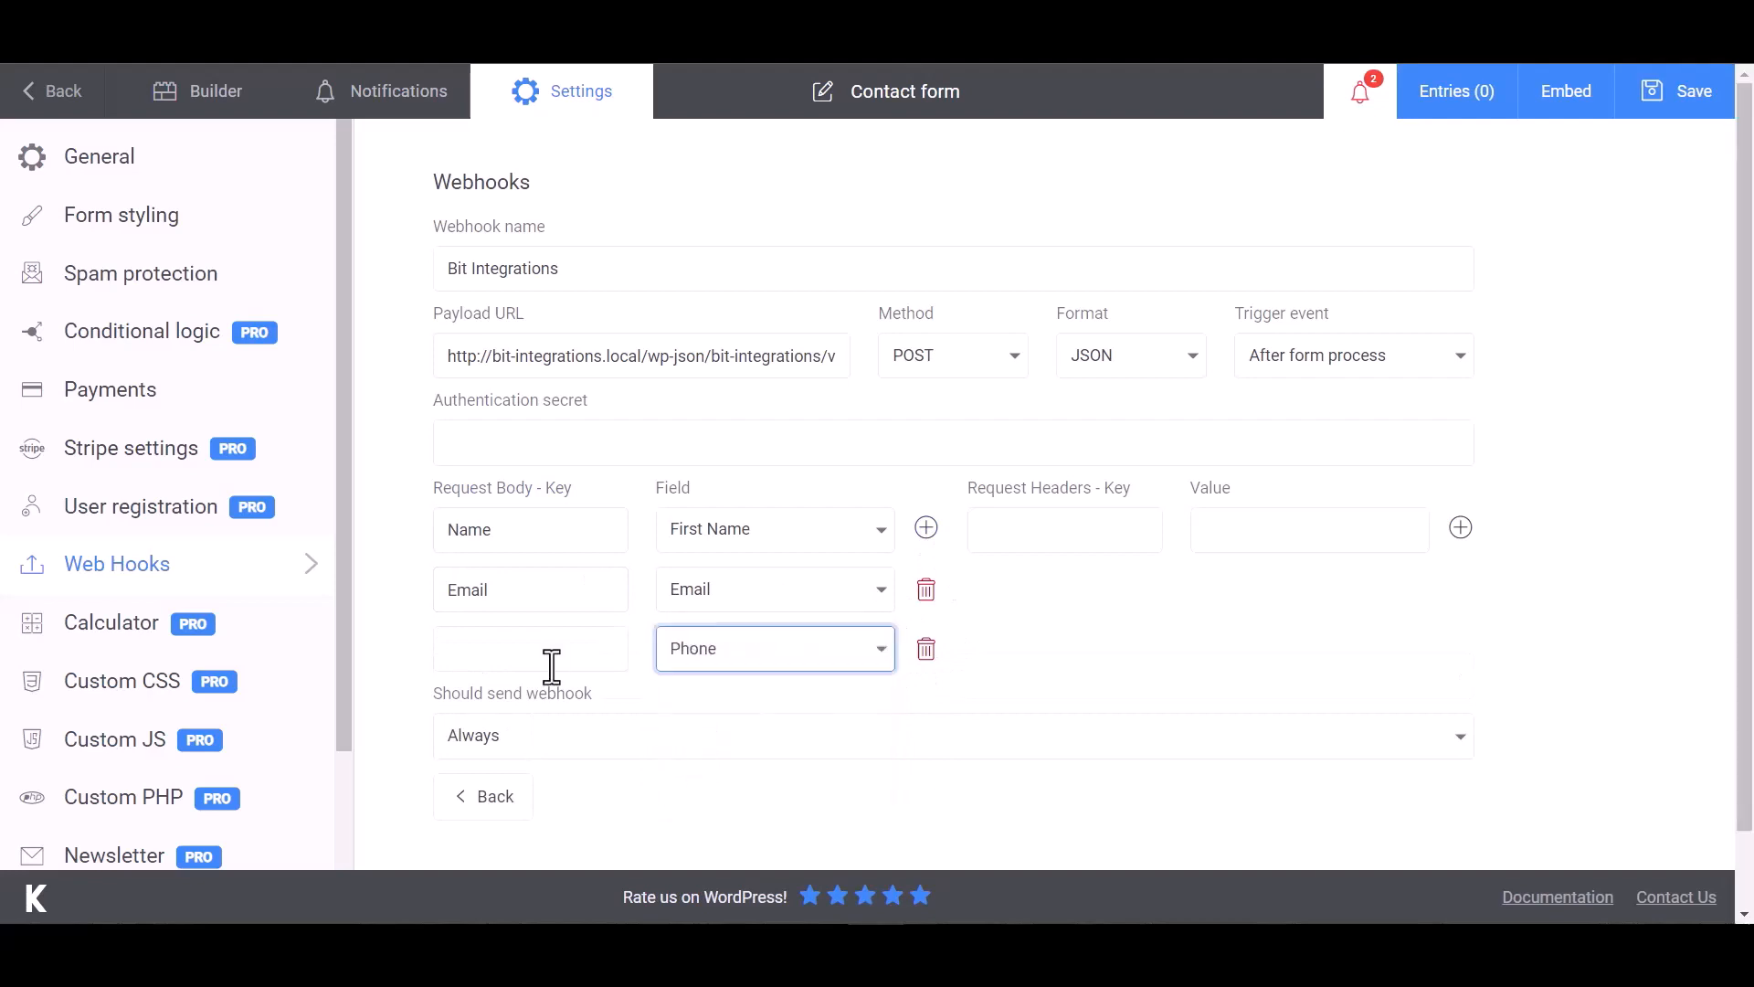
pyautogui.click(551, 670)
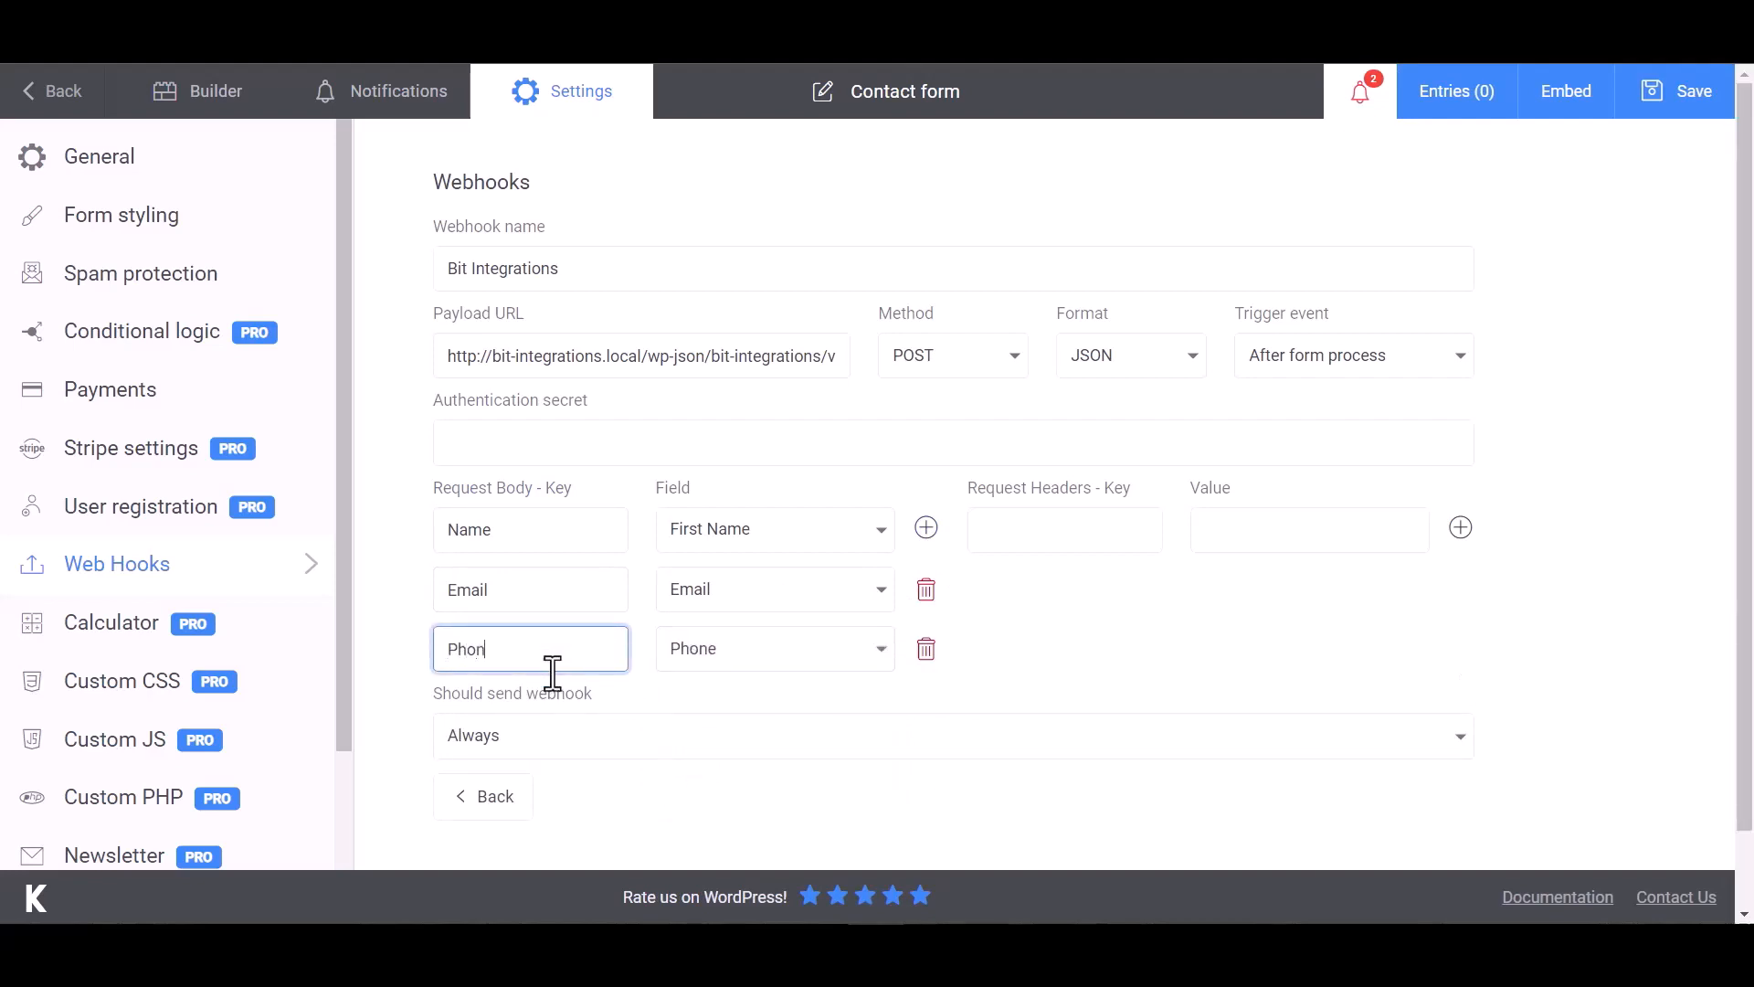
pyautogui.click(1169, 610)
pyautogui.scroll(-1, 1104, 606)
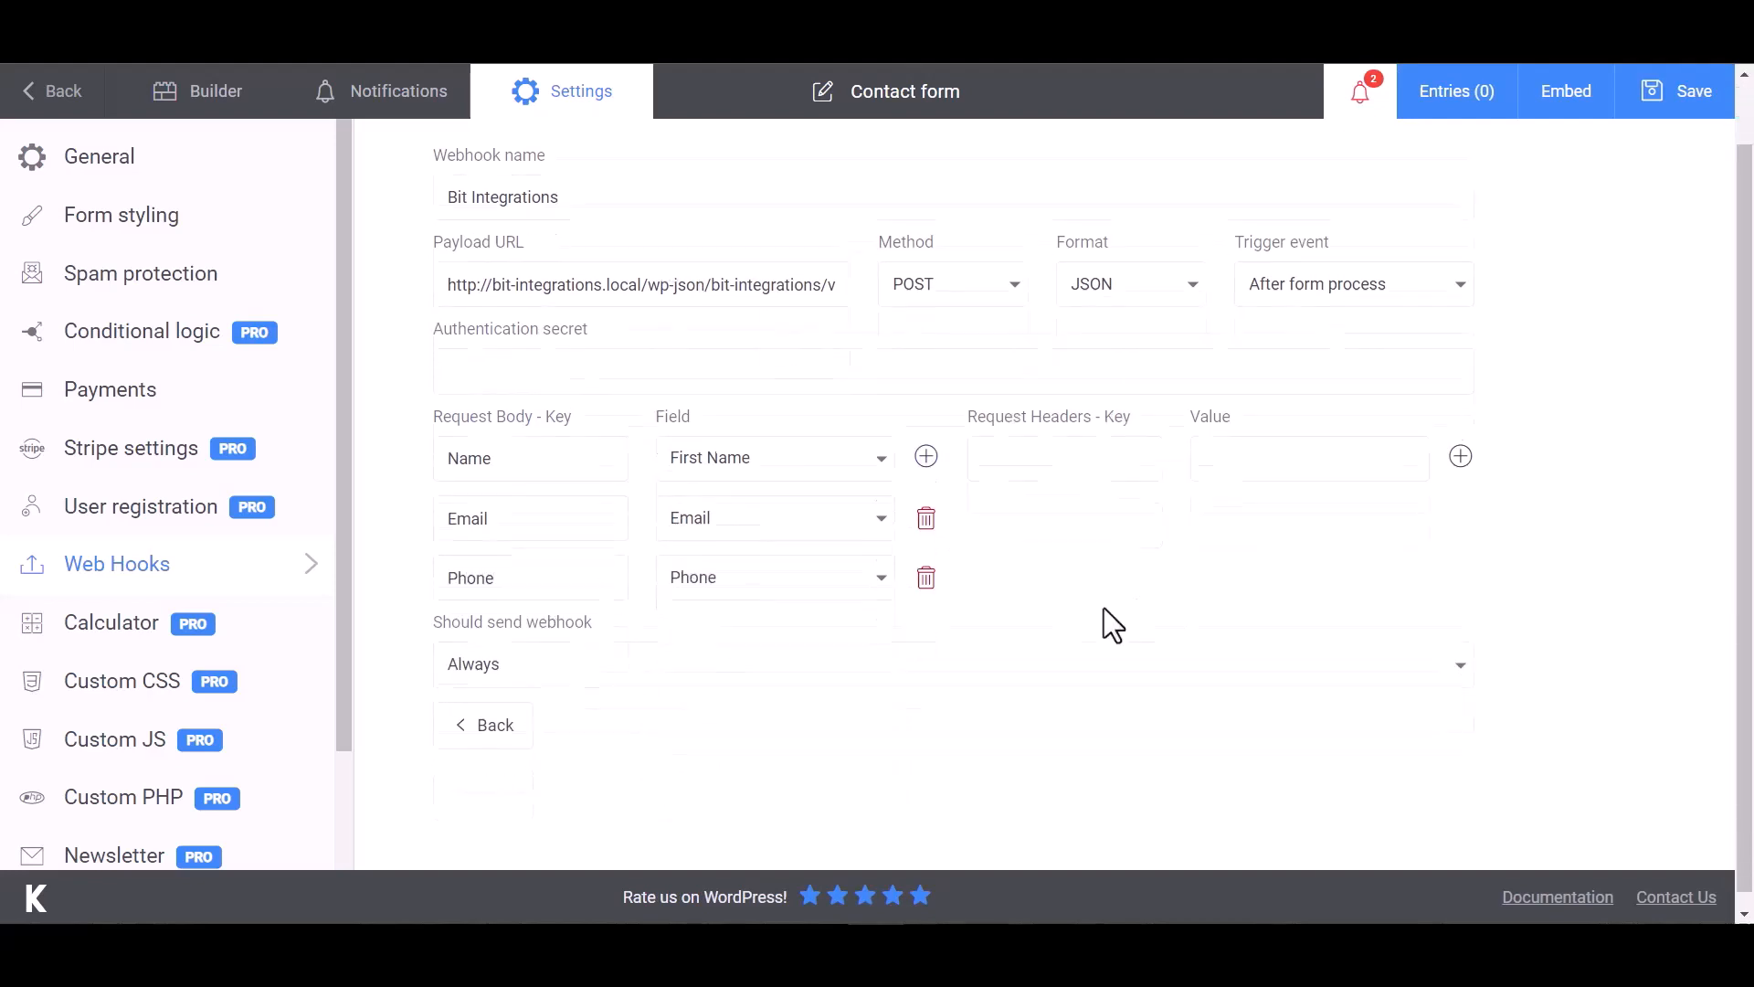
pyautogui.click(1686, 105)
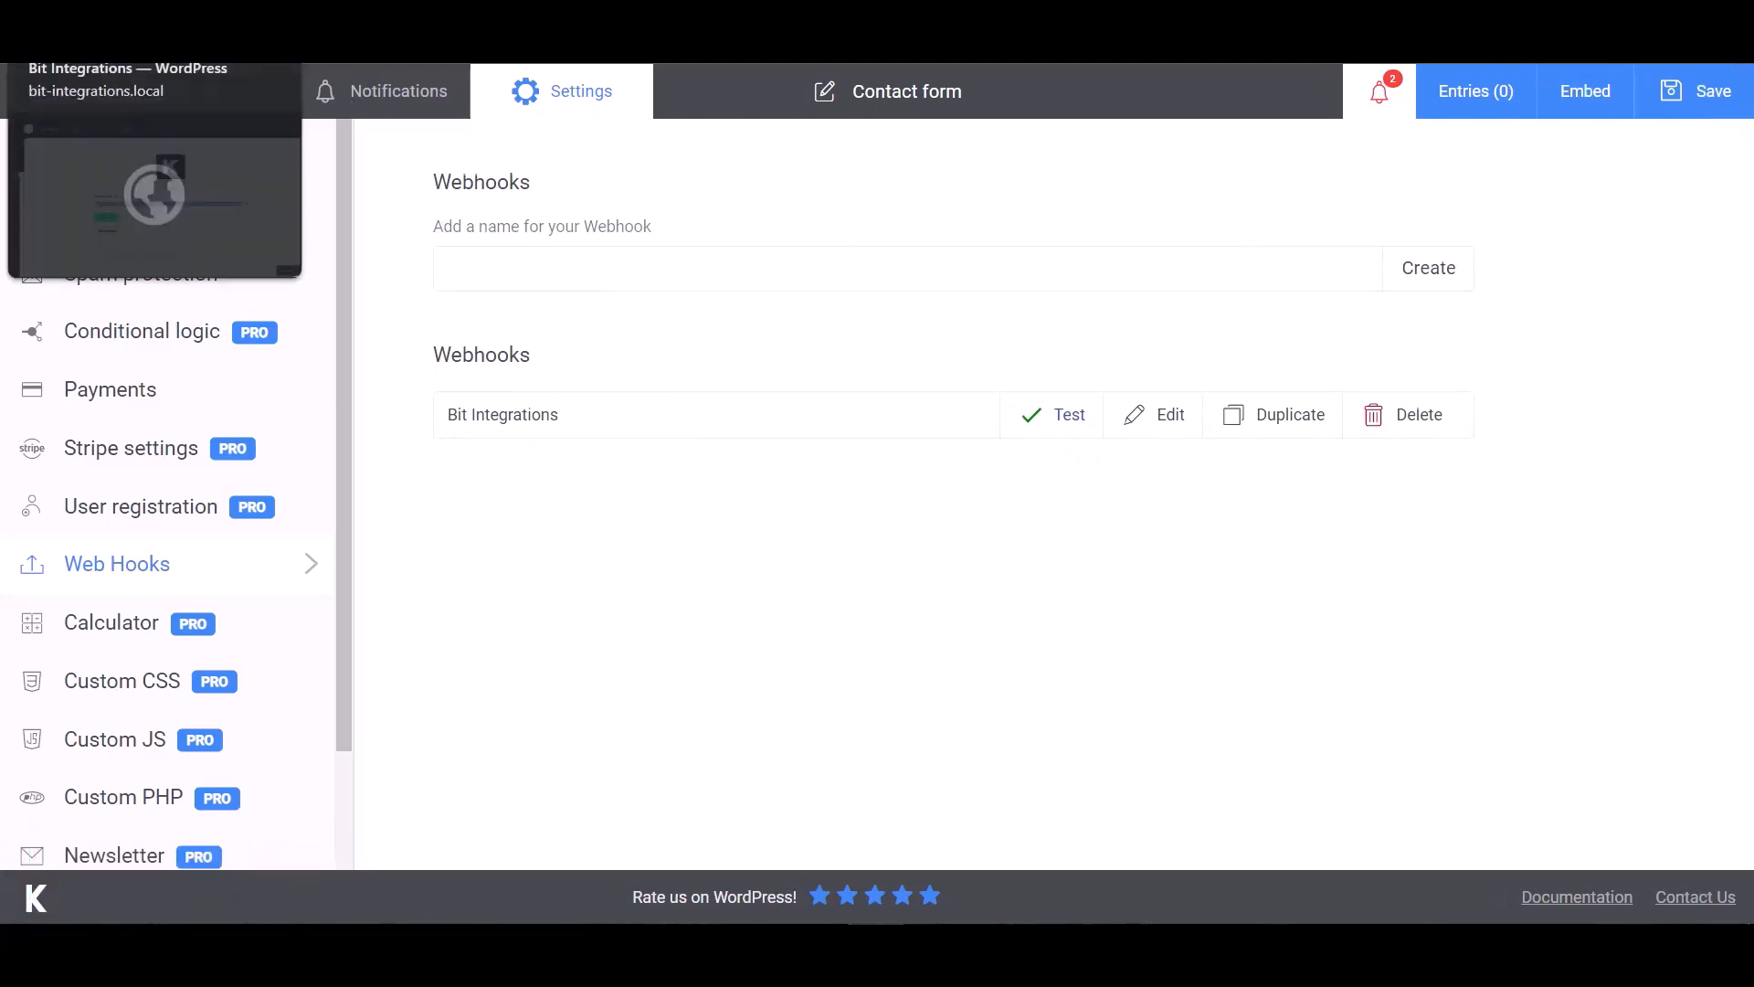
# - Review the Kali Forms test response fetched in Bit Integrations
pyautogui.click(119, 51)
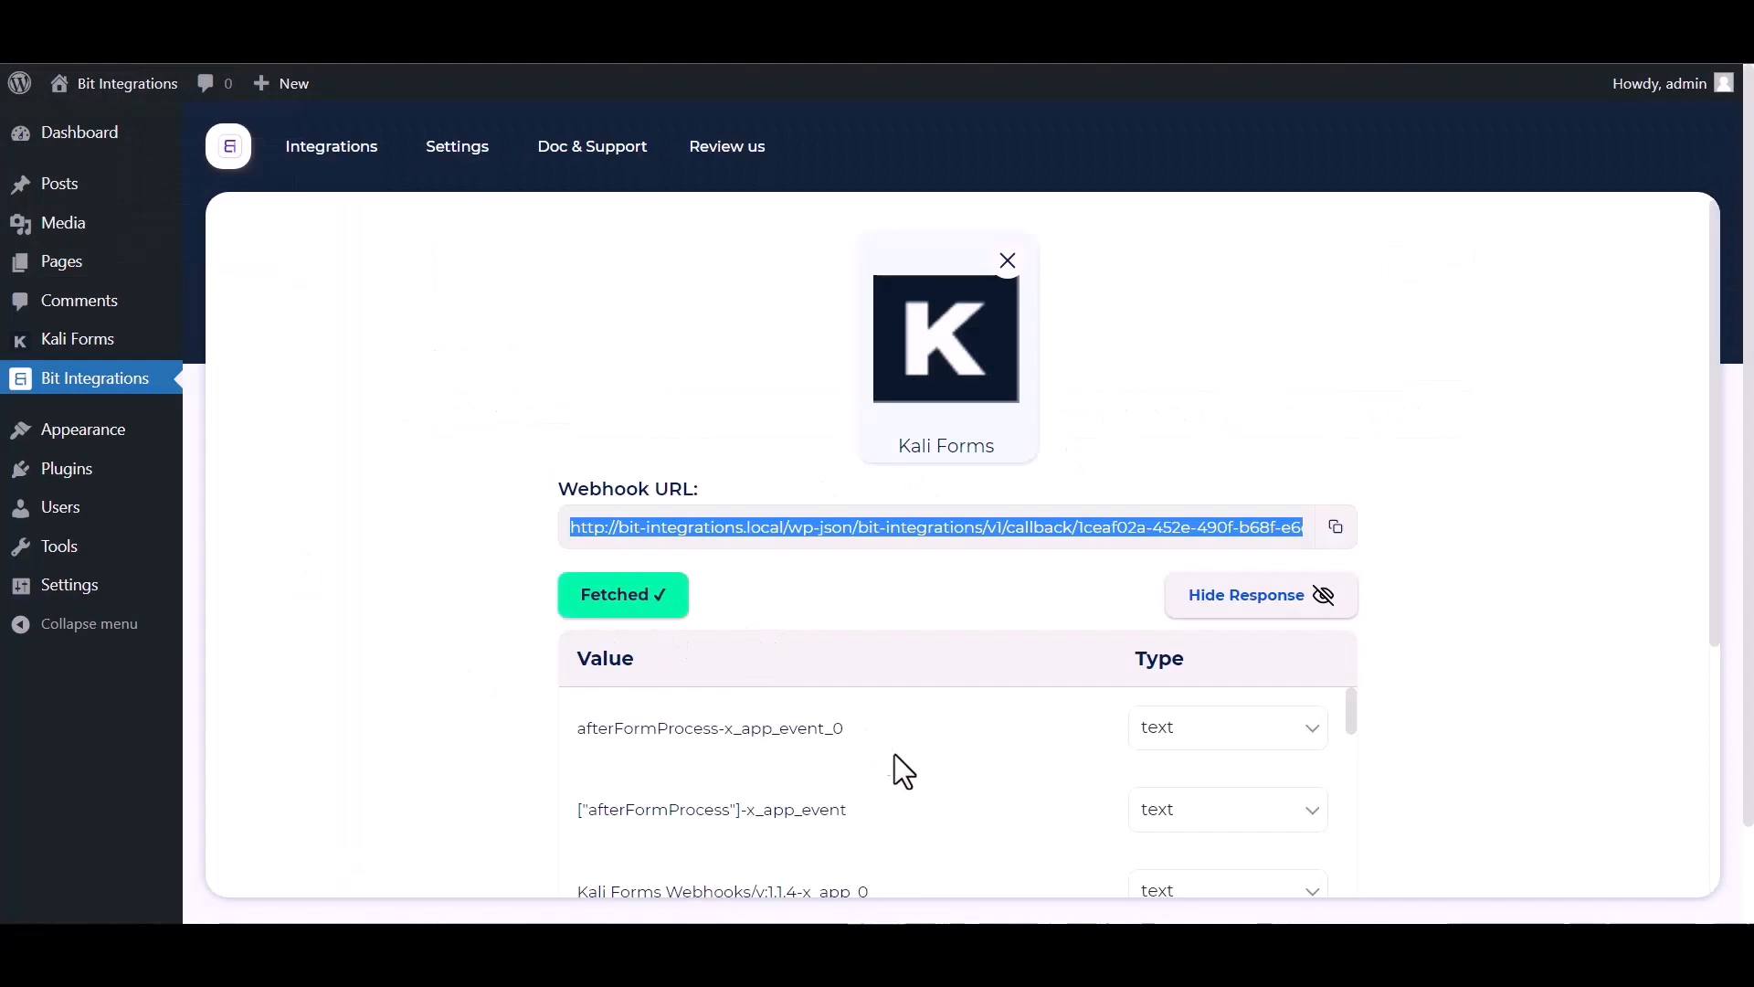
pyautogui.scroll(-15, 893, 755)
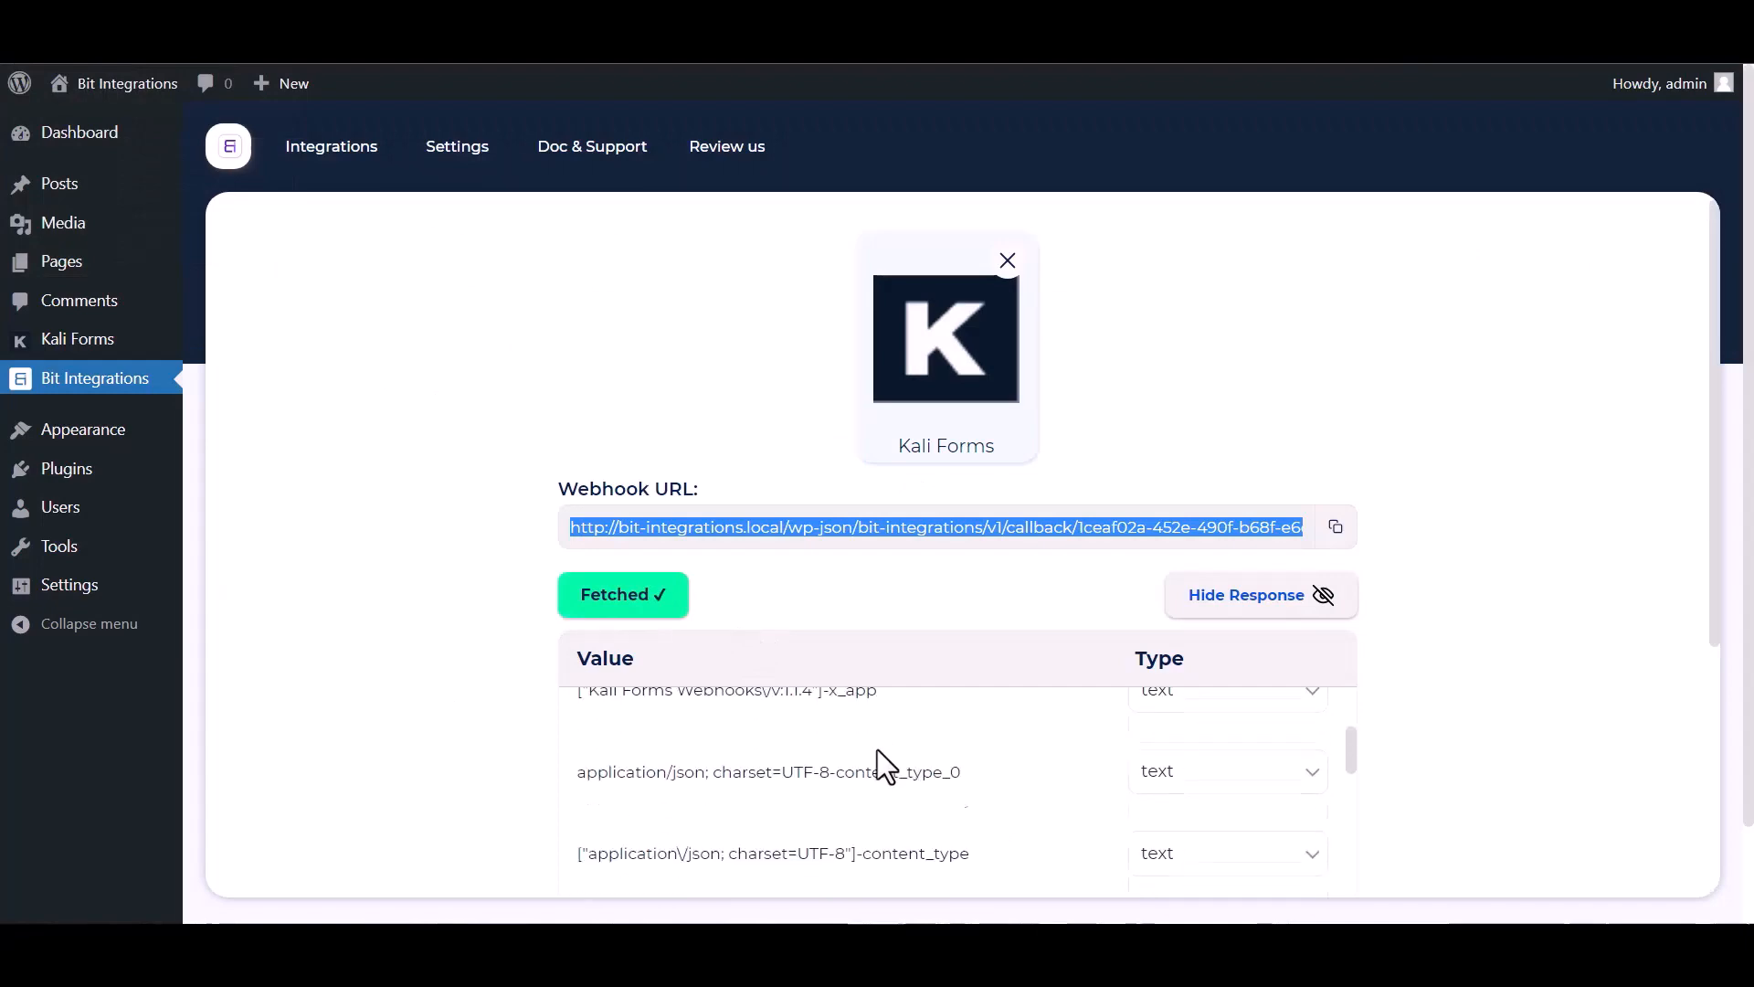
pyautogui.scroll(-5, 768, 824)
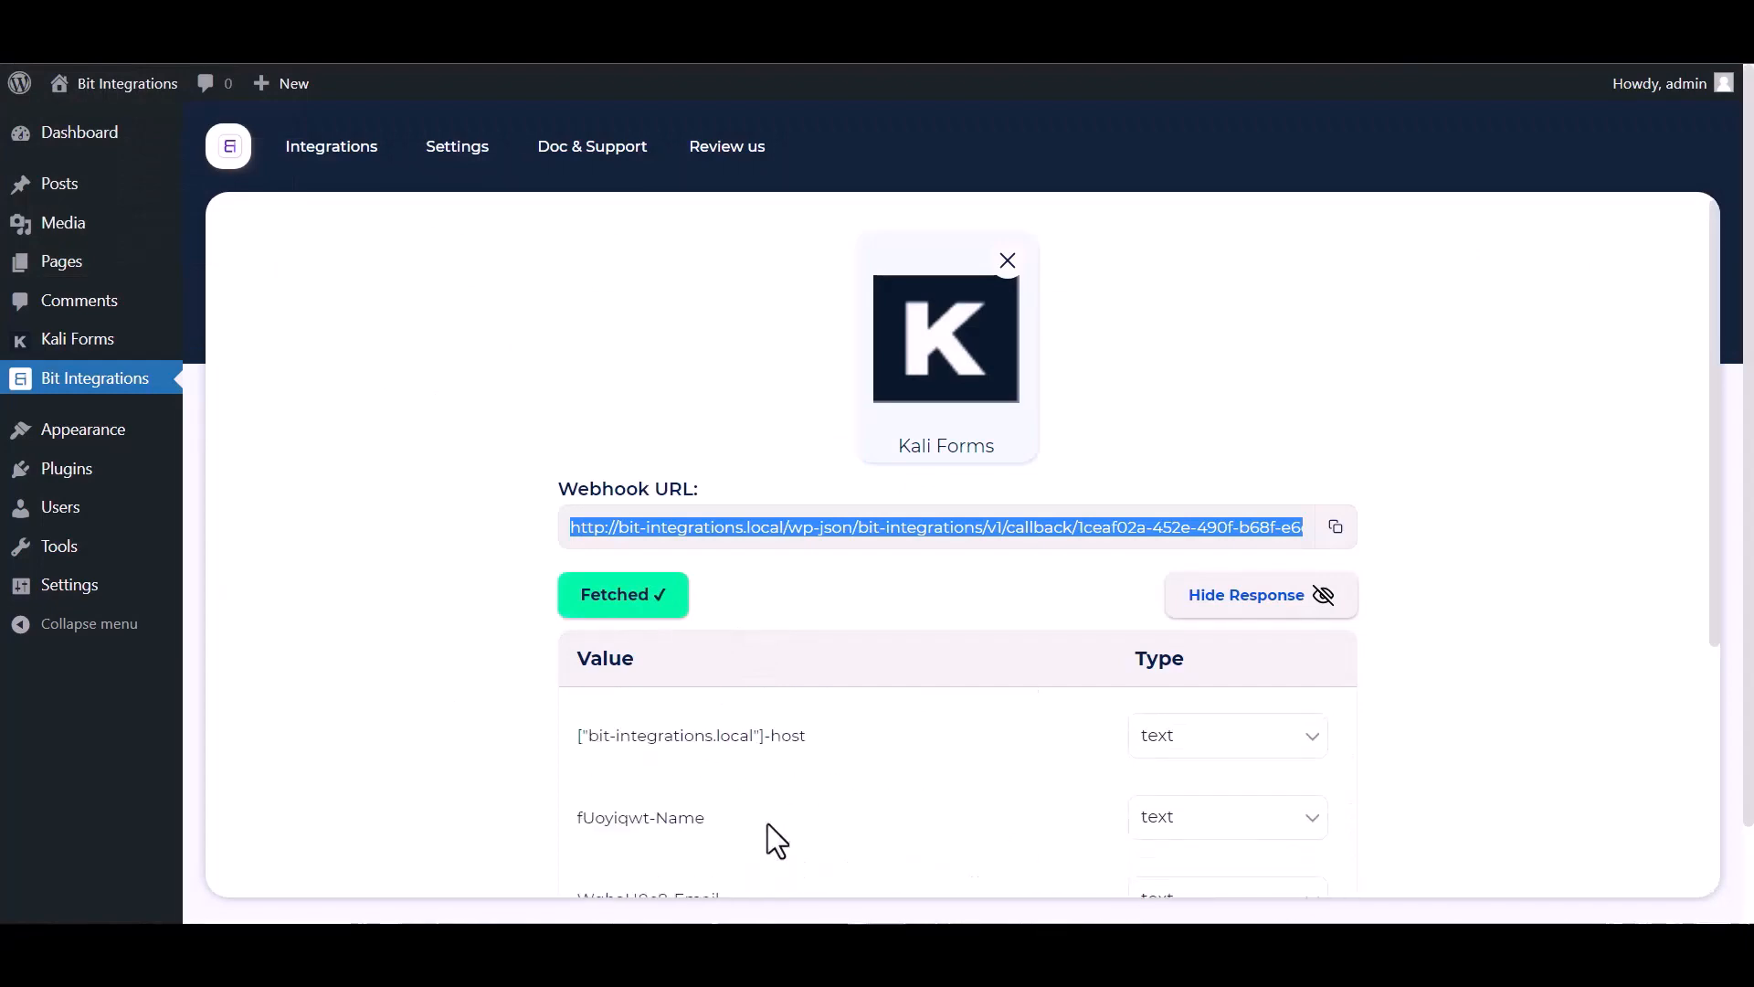
pyautogui.scroll(-5, 422, 686)
pyautogui.scroll(2, 857, 484)
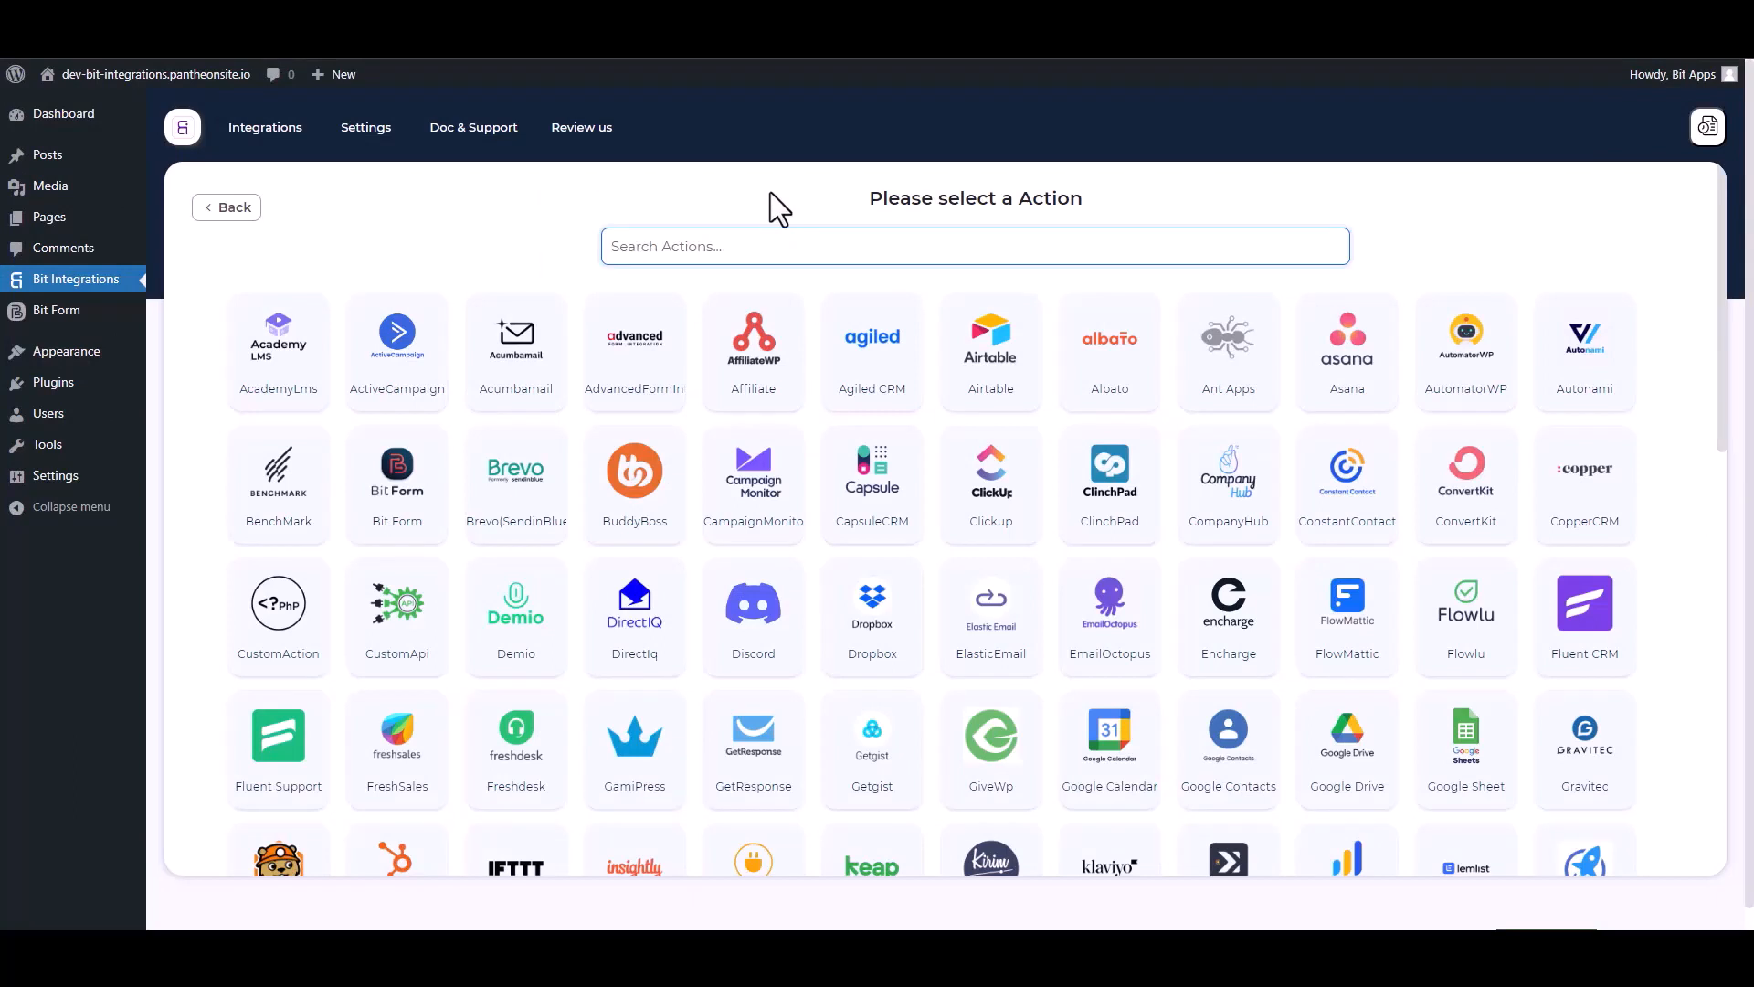
# - Set Discord as the action and open the Discord developer console
pyautogui.write('dis')
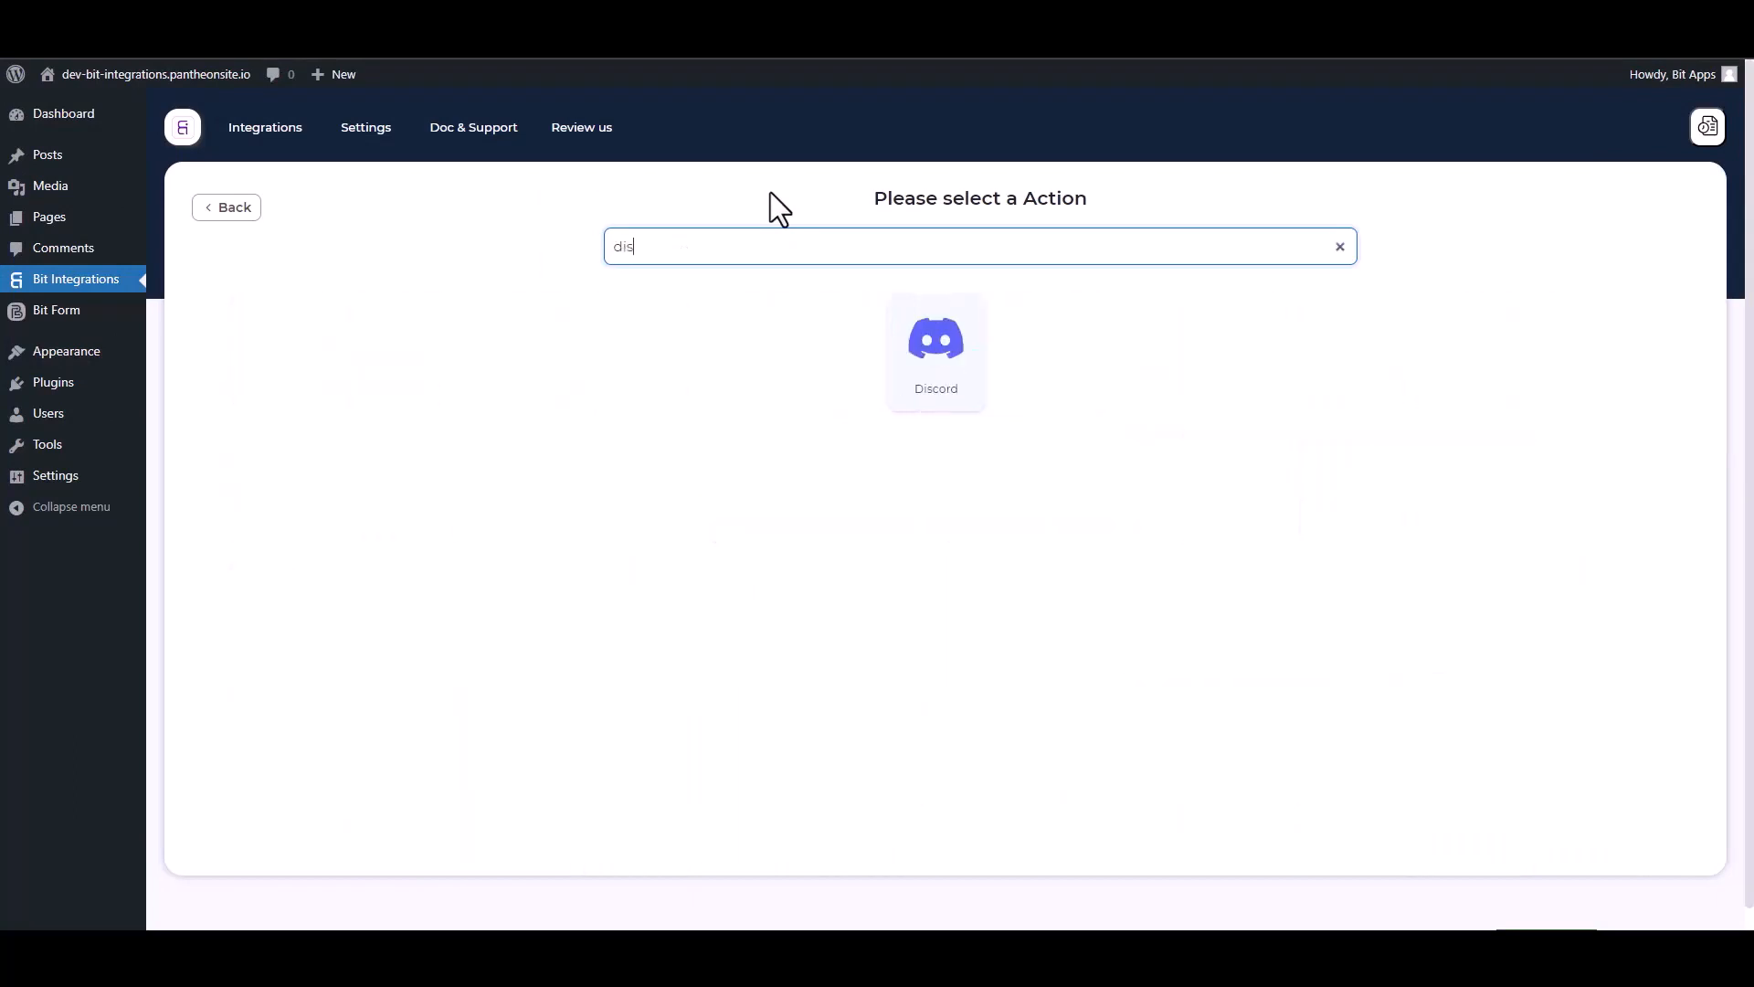
pyautogui.click(914, 346)
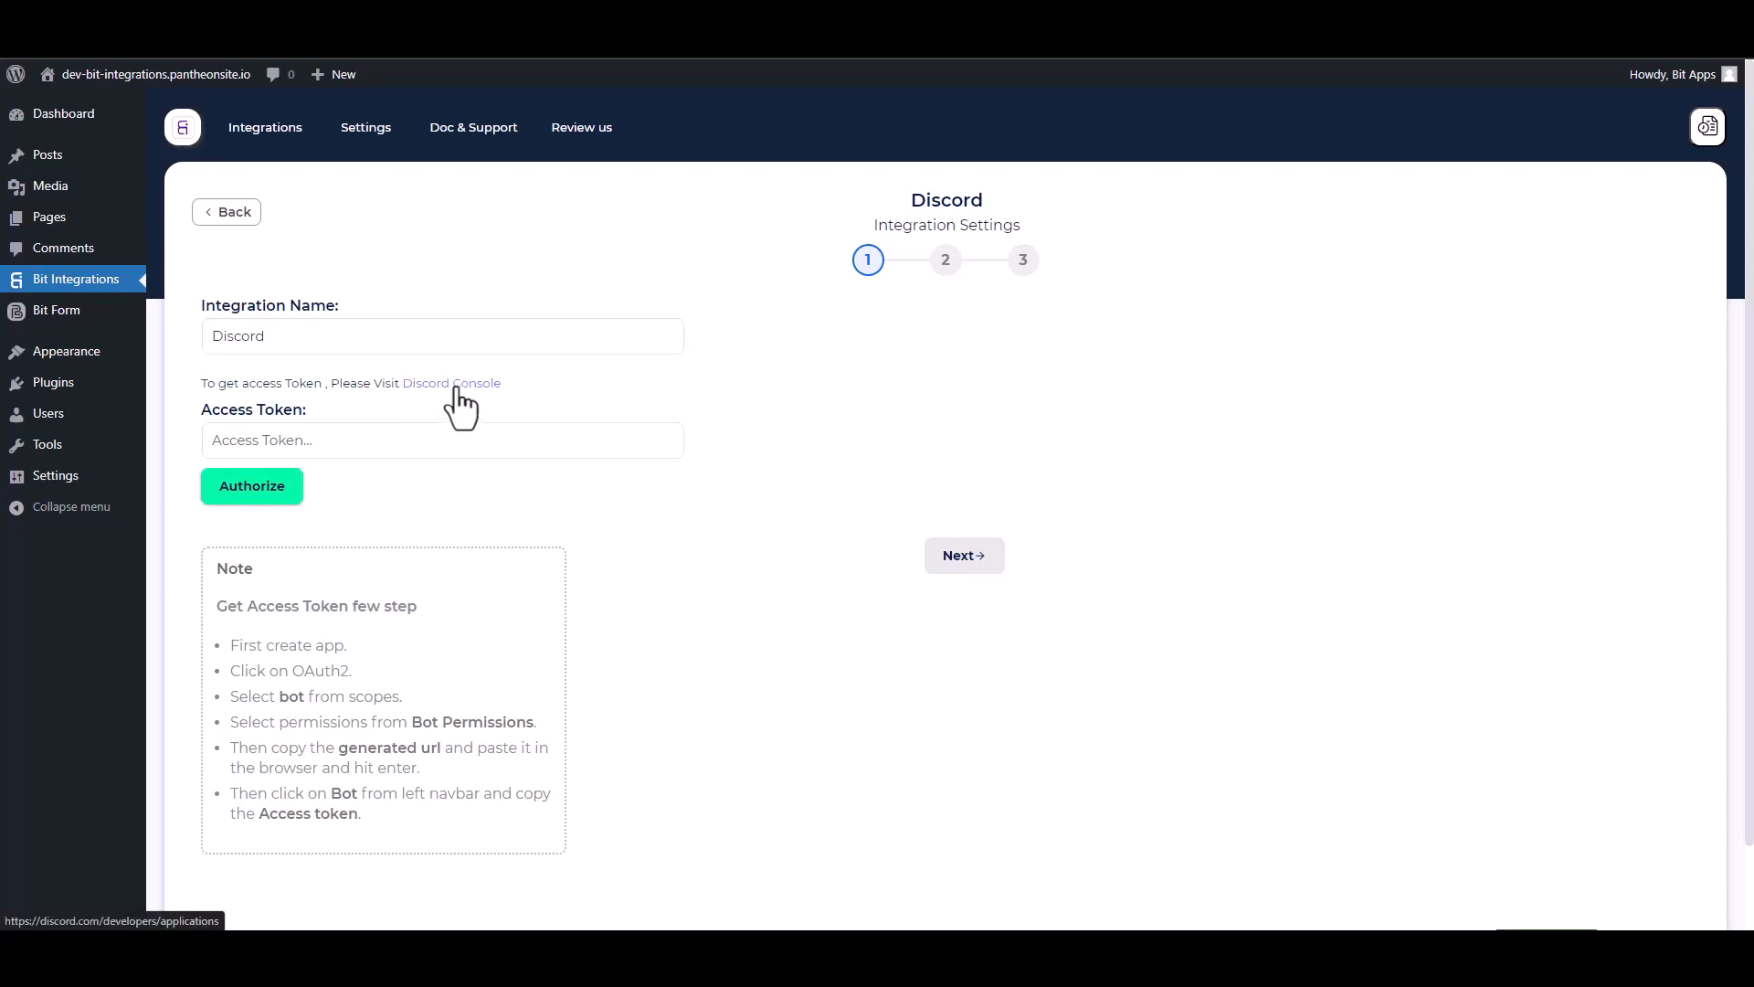
pyautogui.click(455, 388)
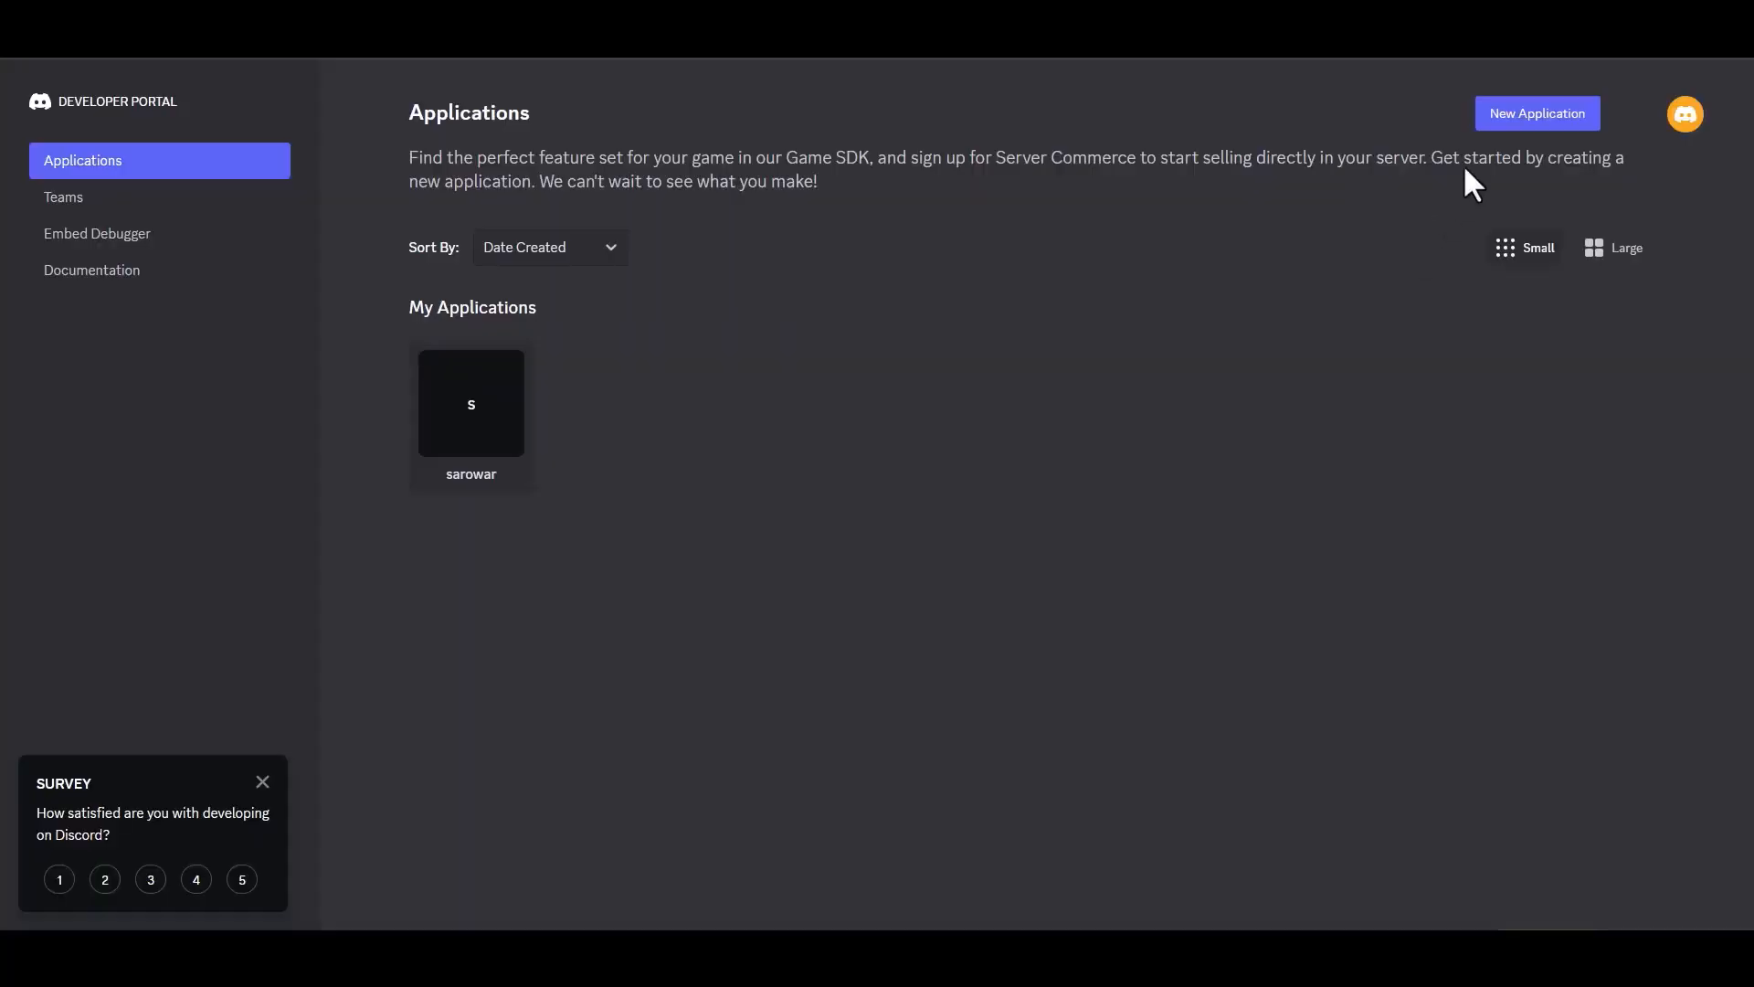
# - Create a Discord application named 'Bit Integrations', accepting the developer terms
pyautogui.click(1527, 116)
pyautogui.click(785, 463)
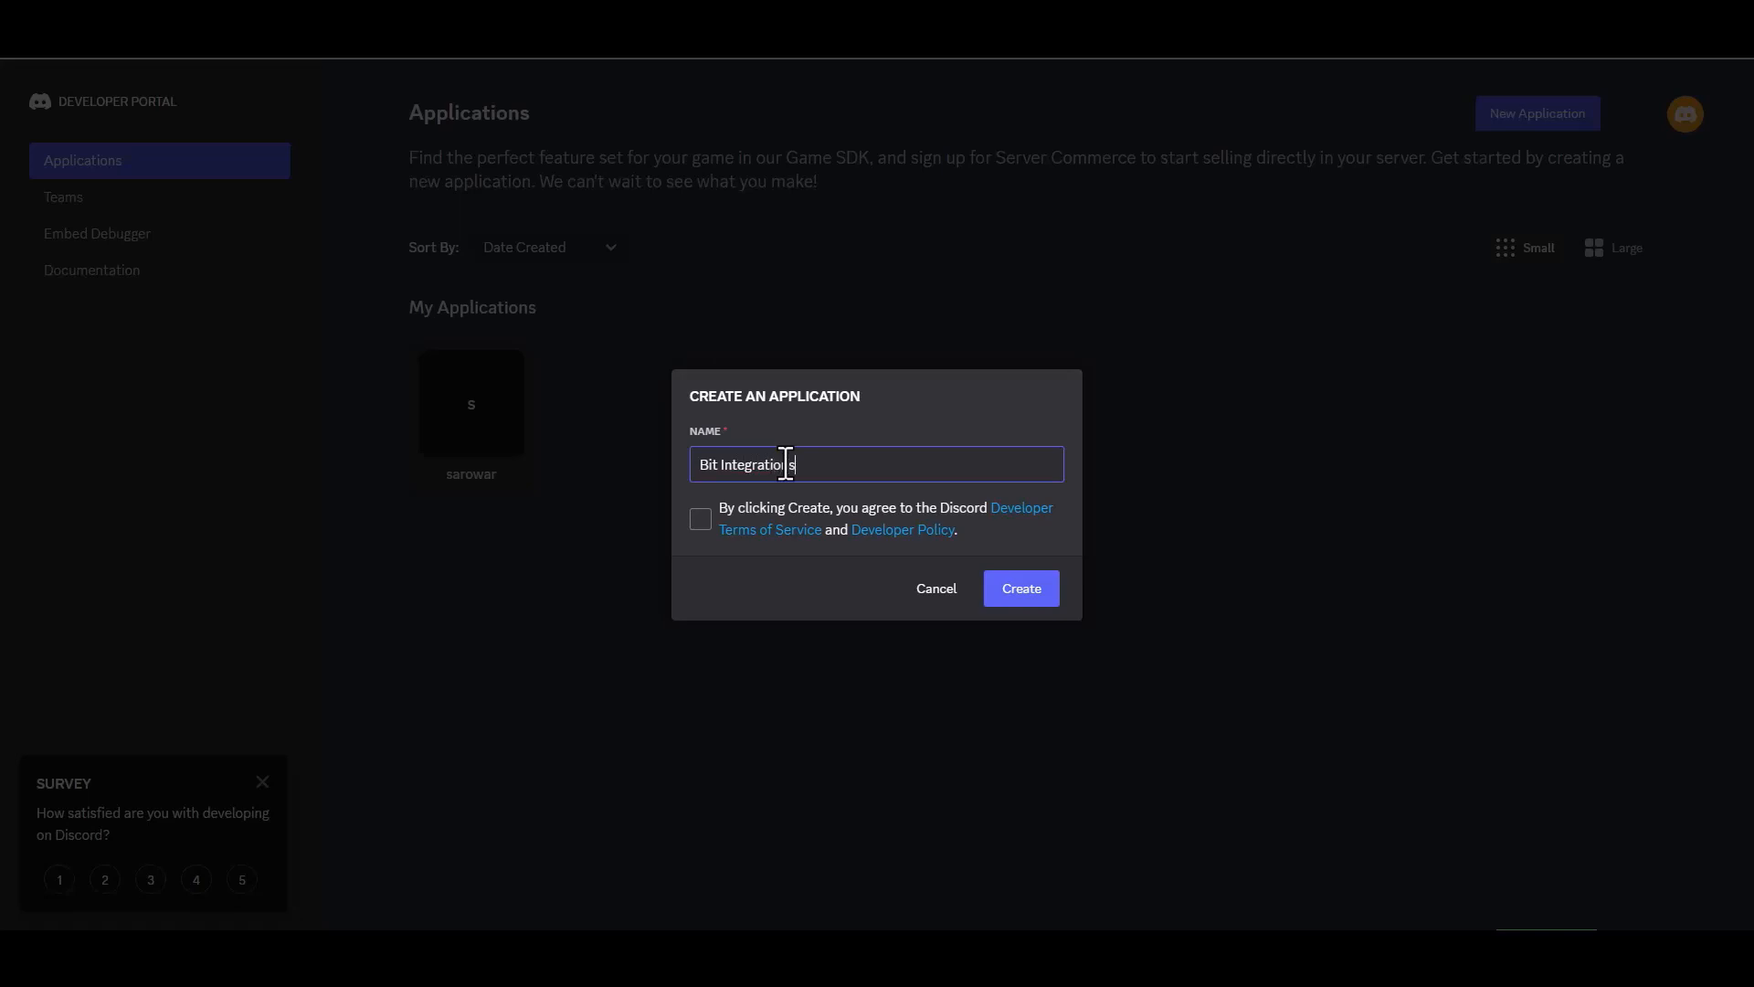
pyautogui.click(703, 525)
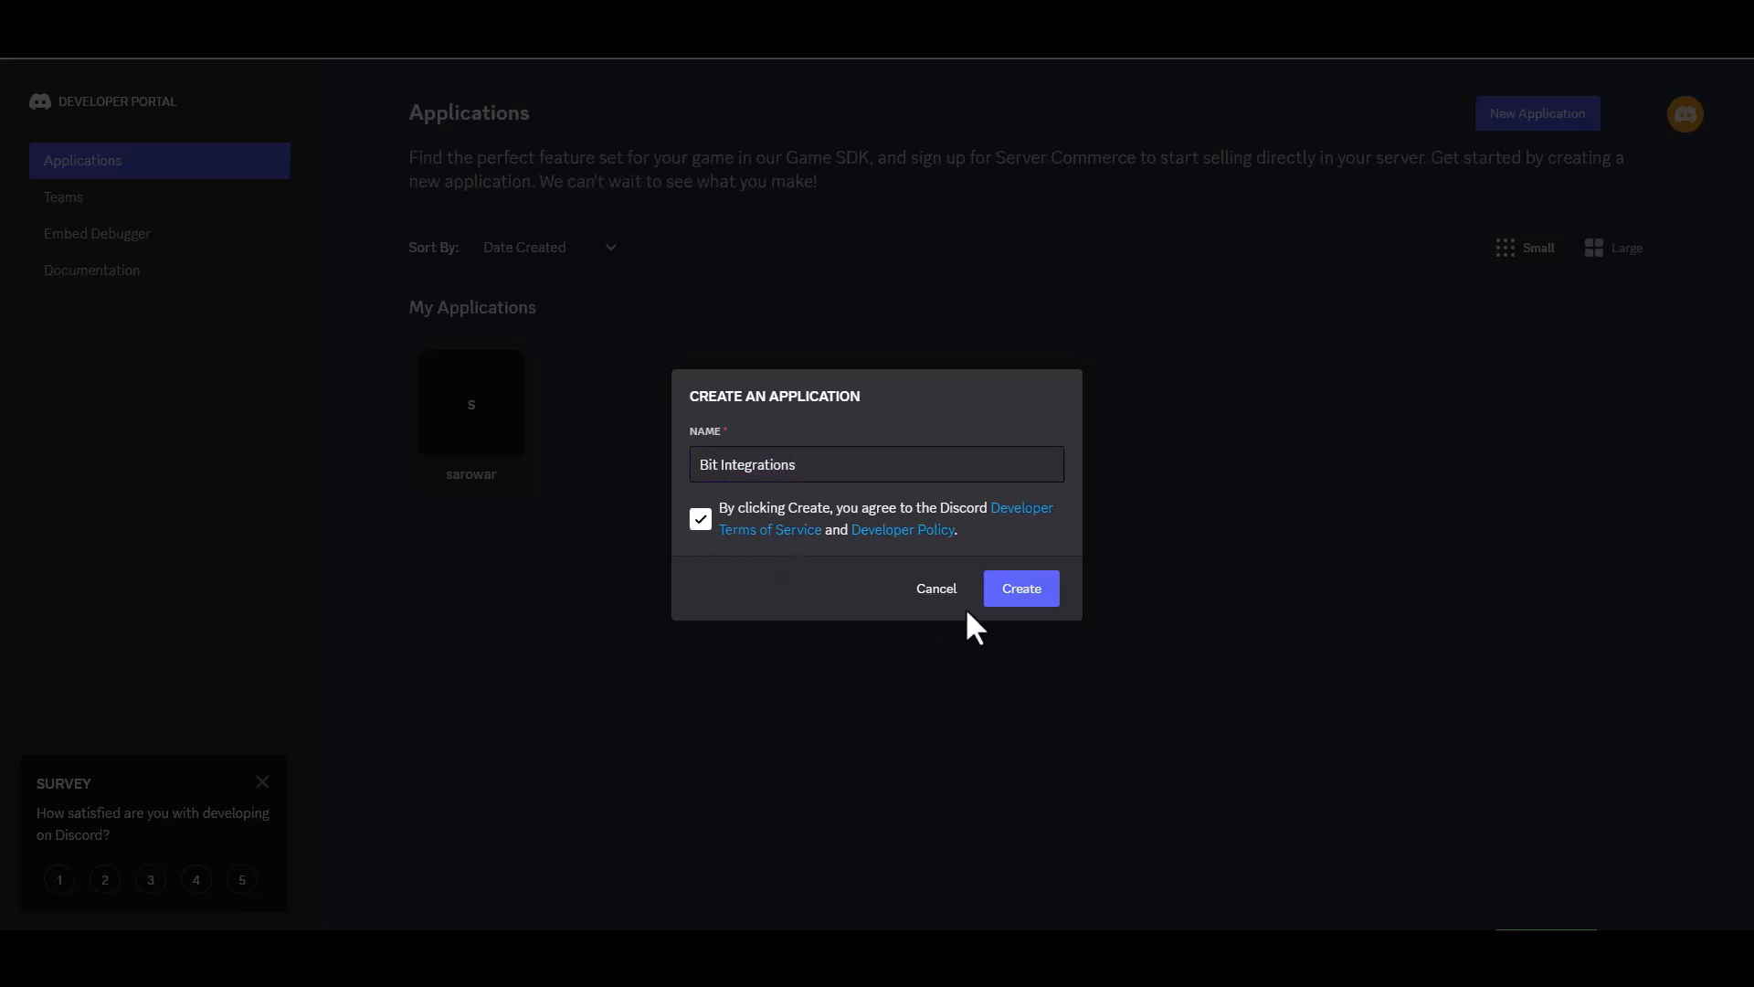
pyautogui.click(998, 605)
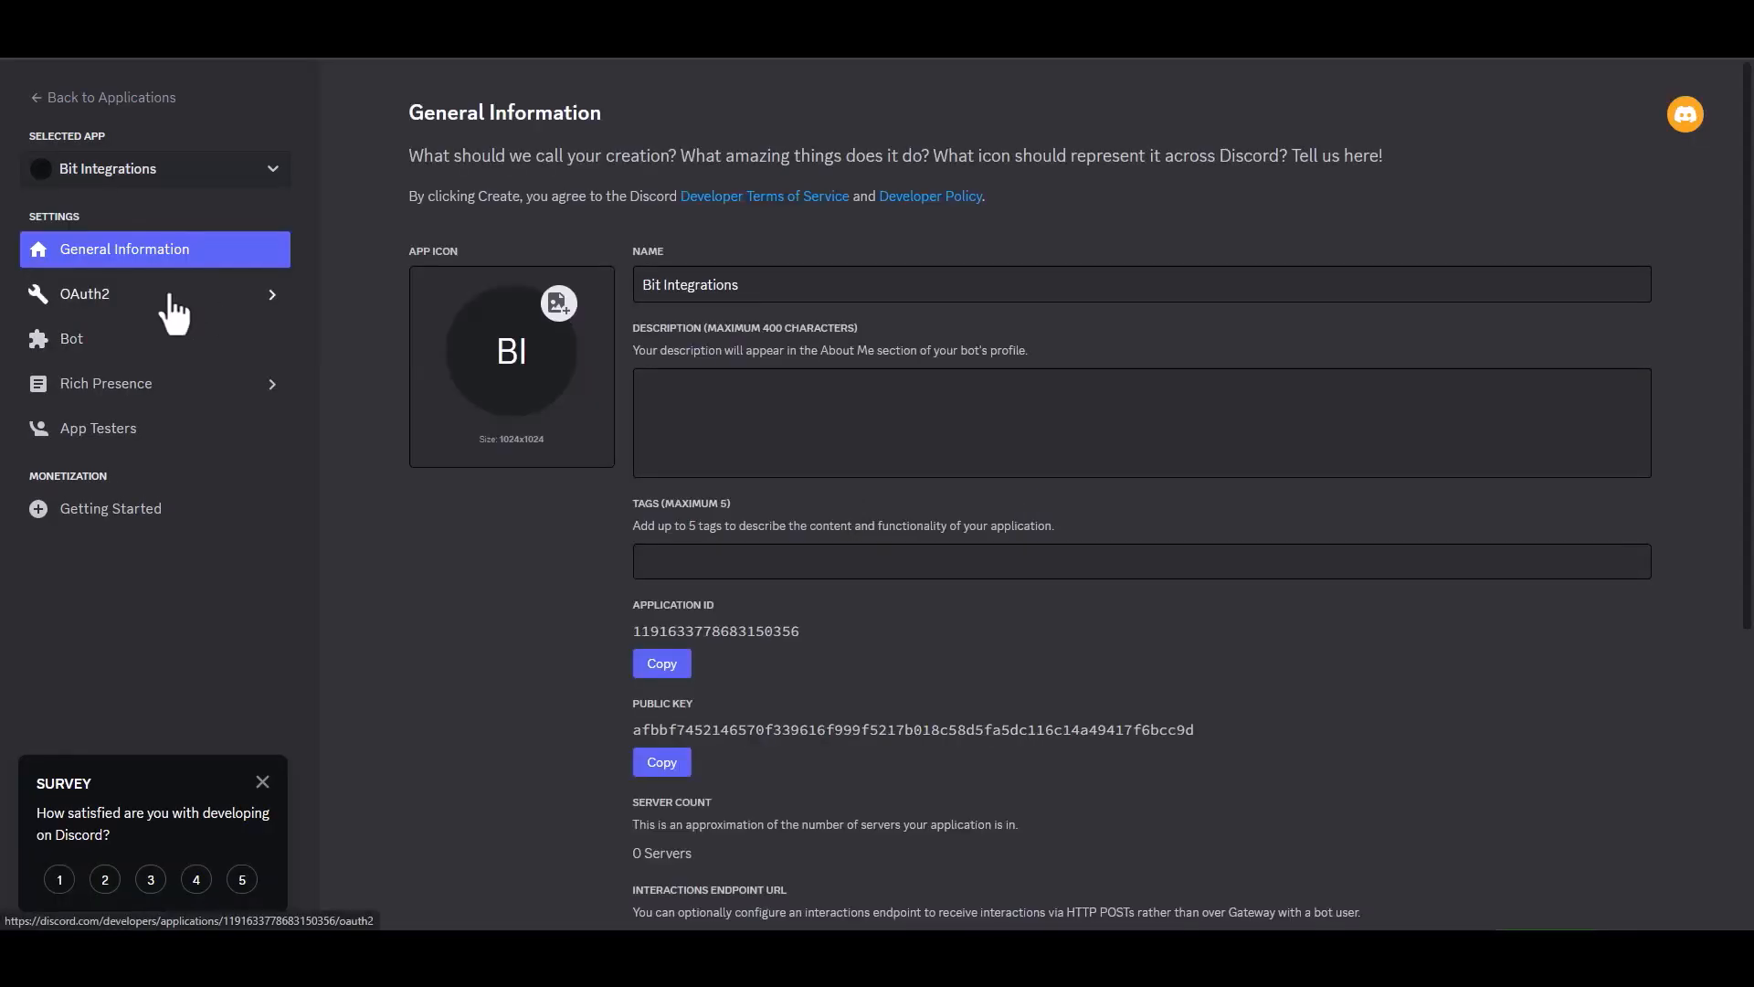
# - Generate an OAuth2 invite URL with bot scope and Administrator permission, and paste it into a new tab
pyautogui.click(122, 301)
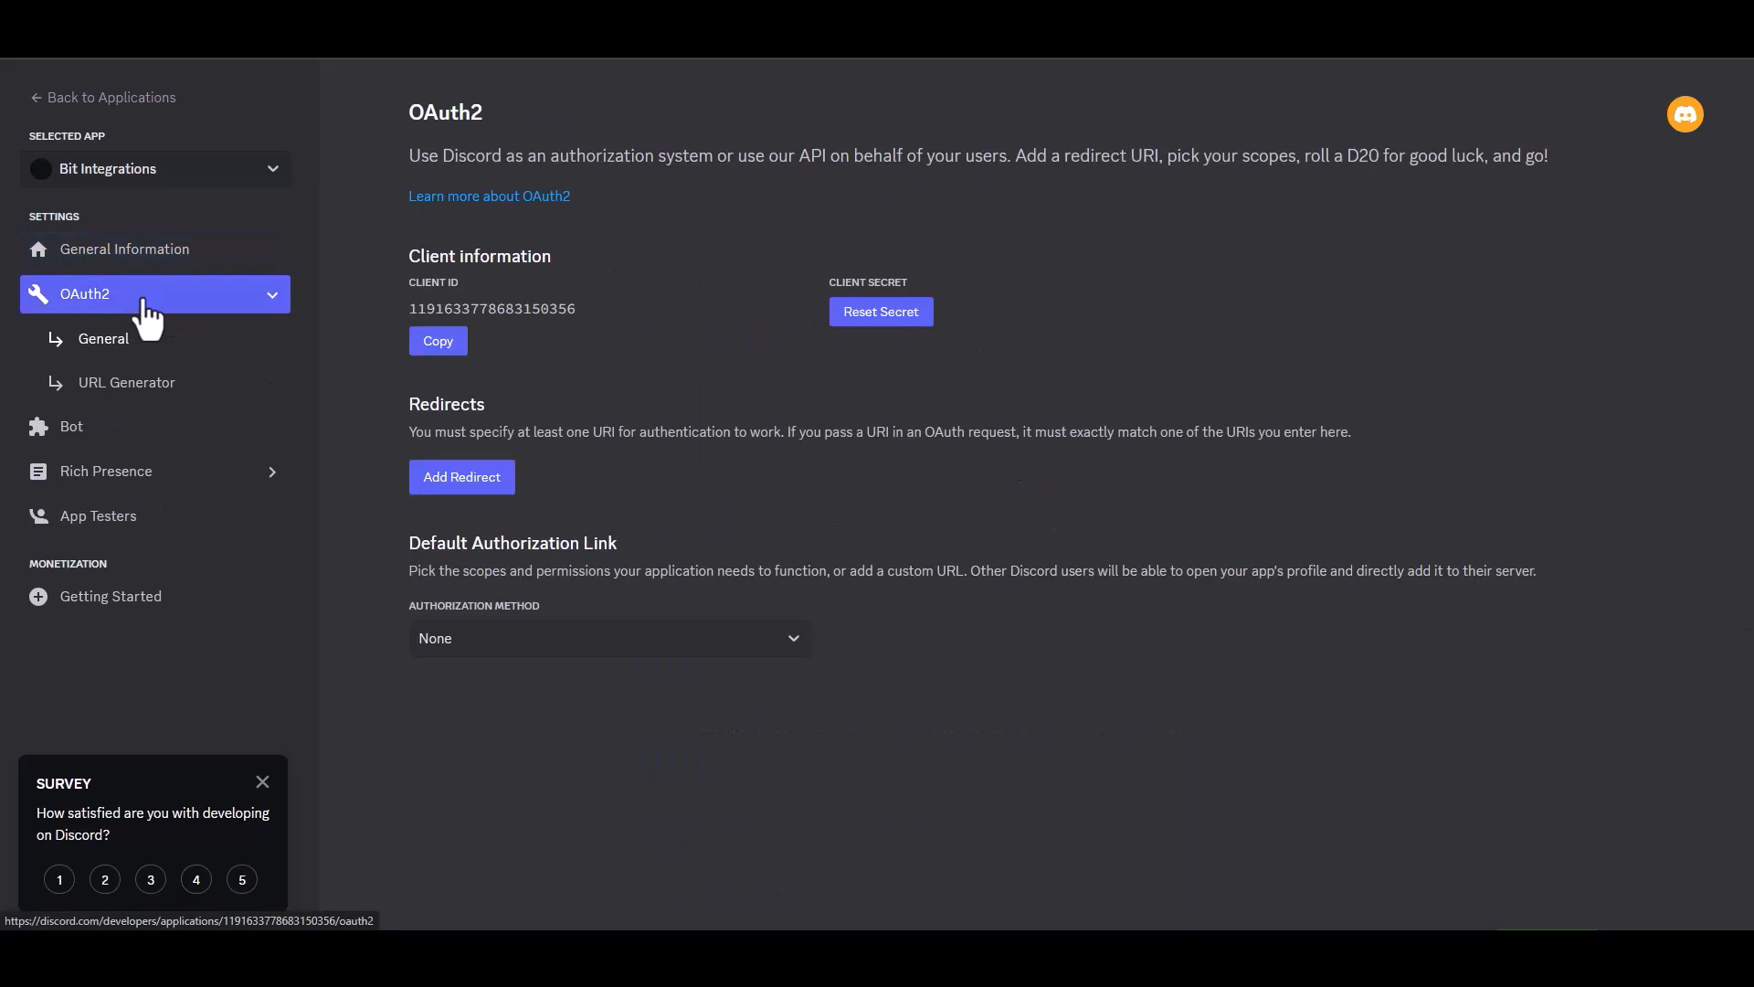
pyautogui.click(164, 394)
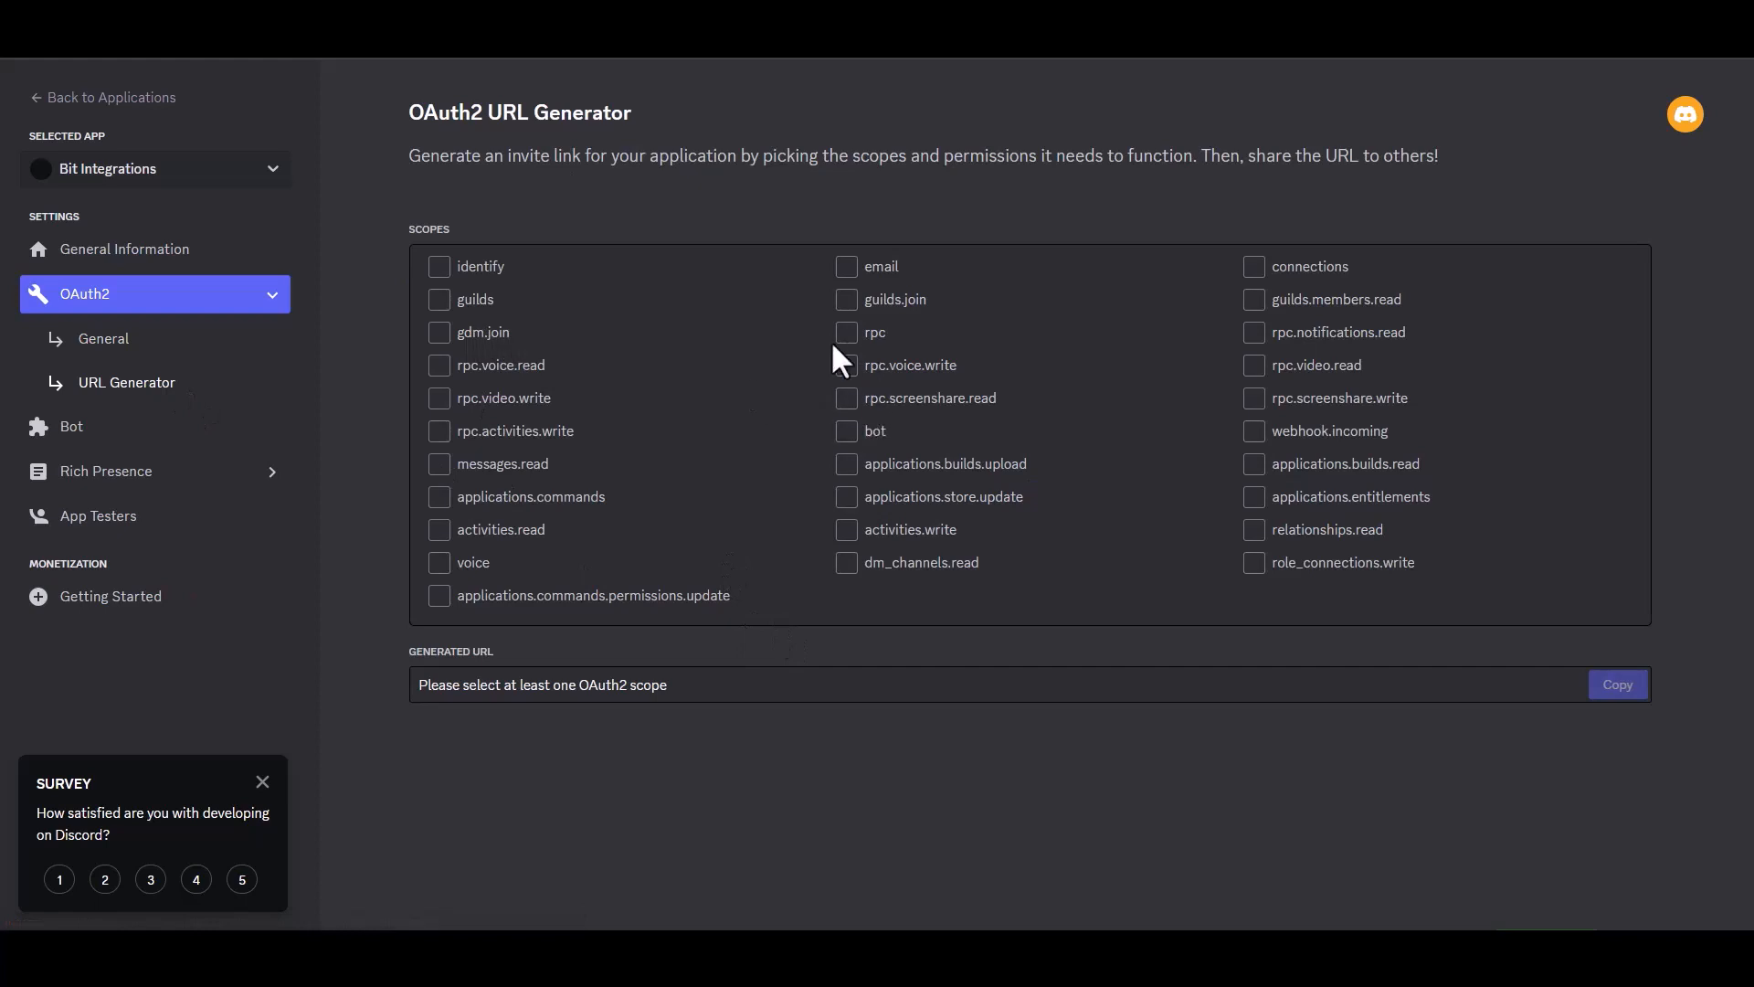
pyautogui.click(848, 433)
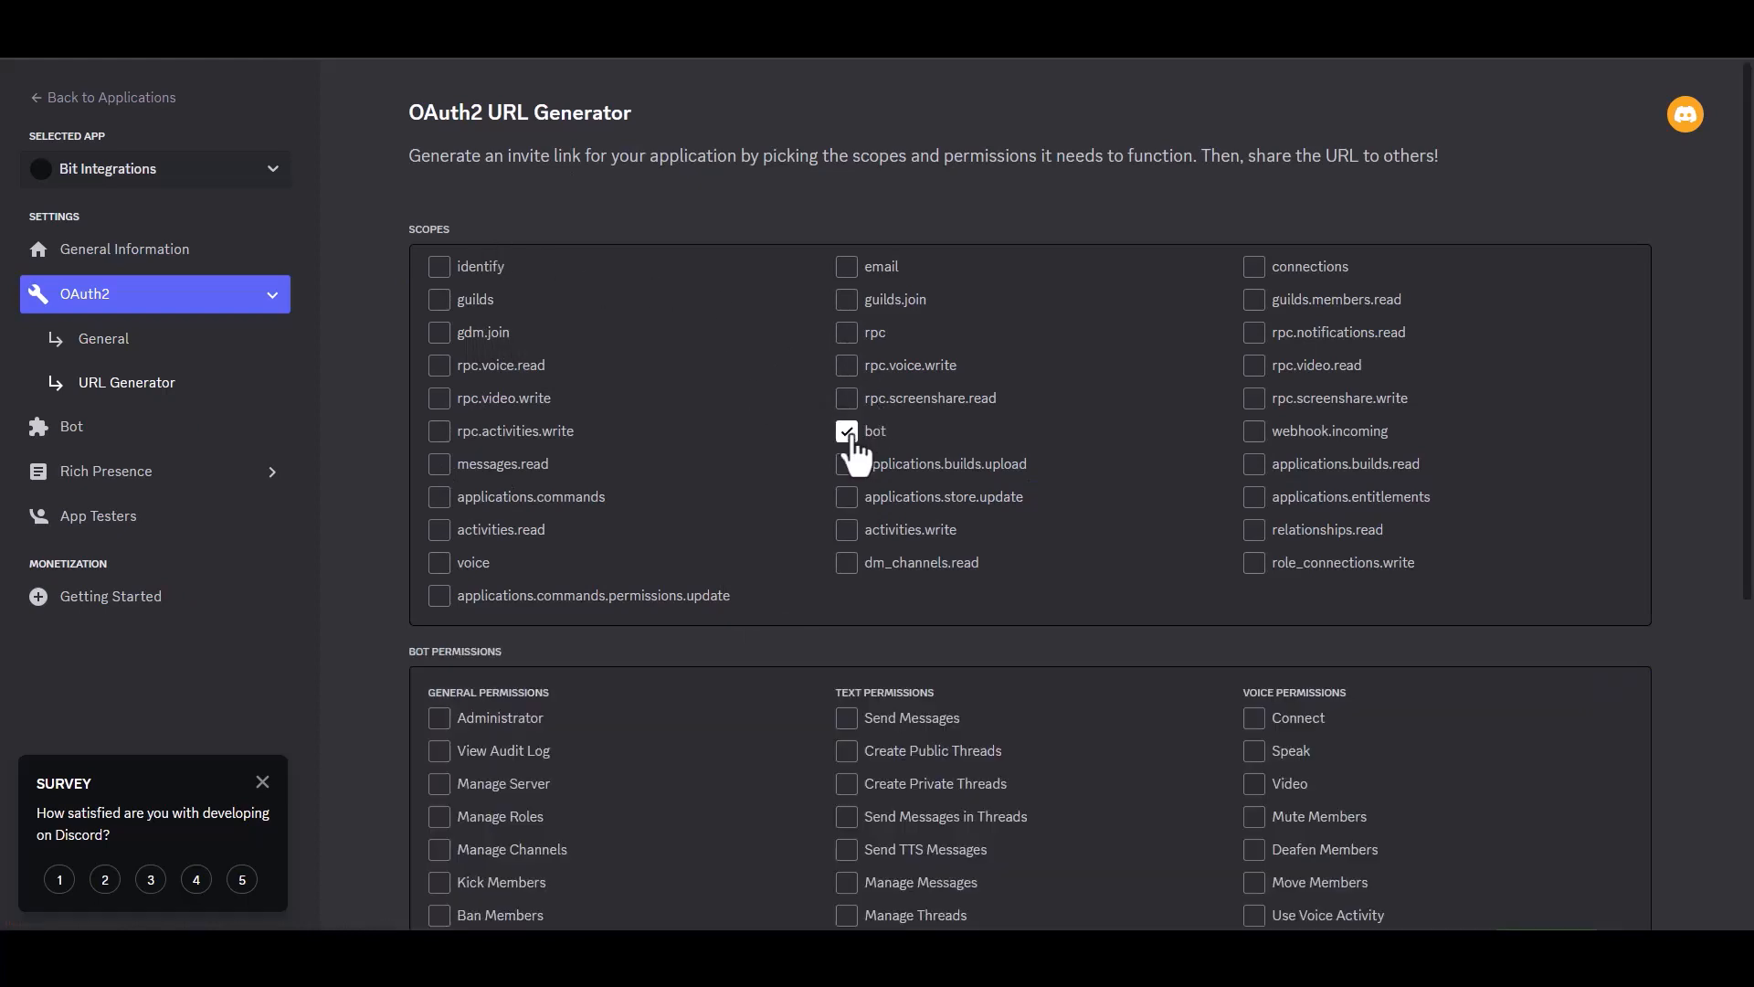
pyautogui.scroll(-4, 1722, 445)
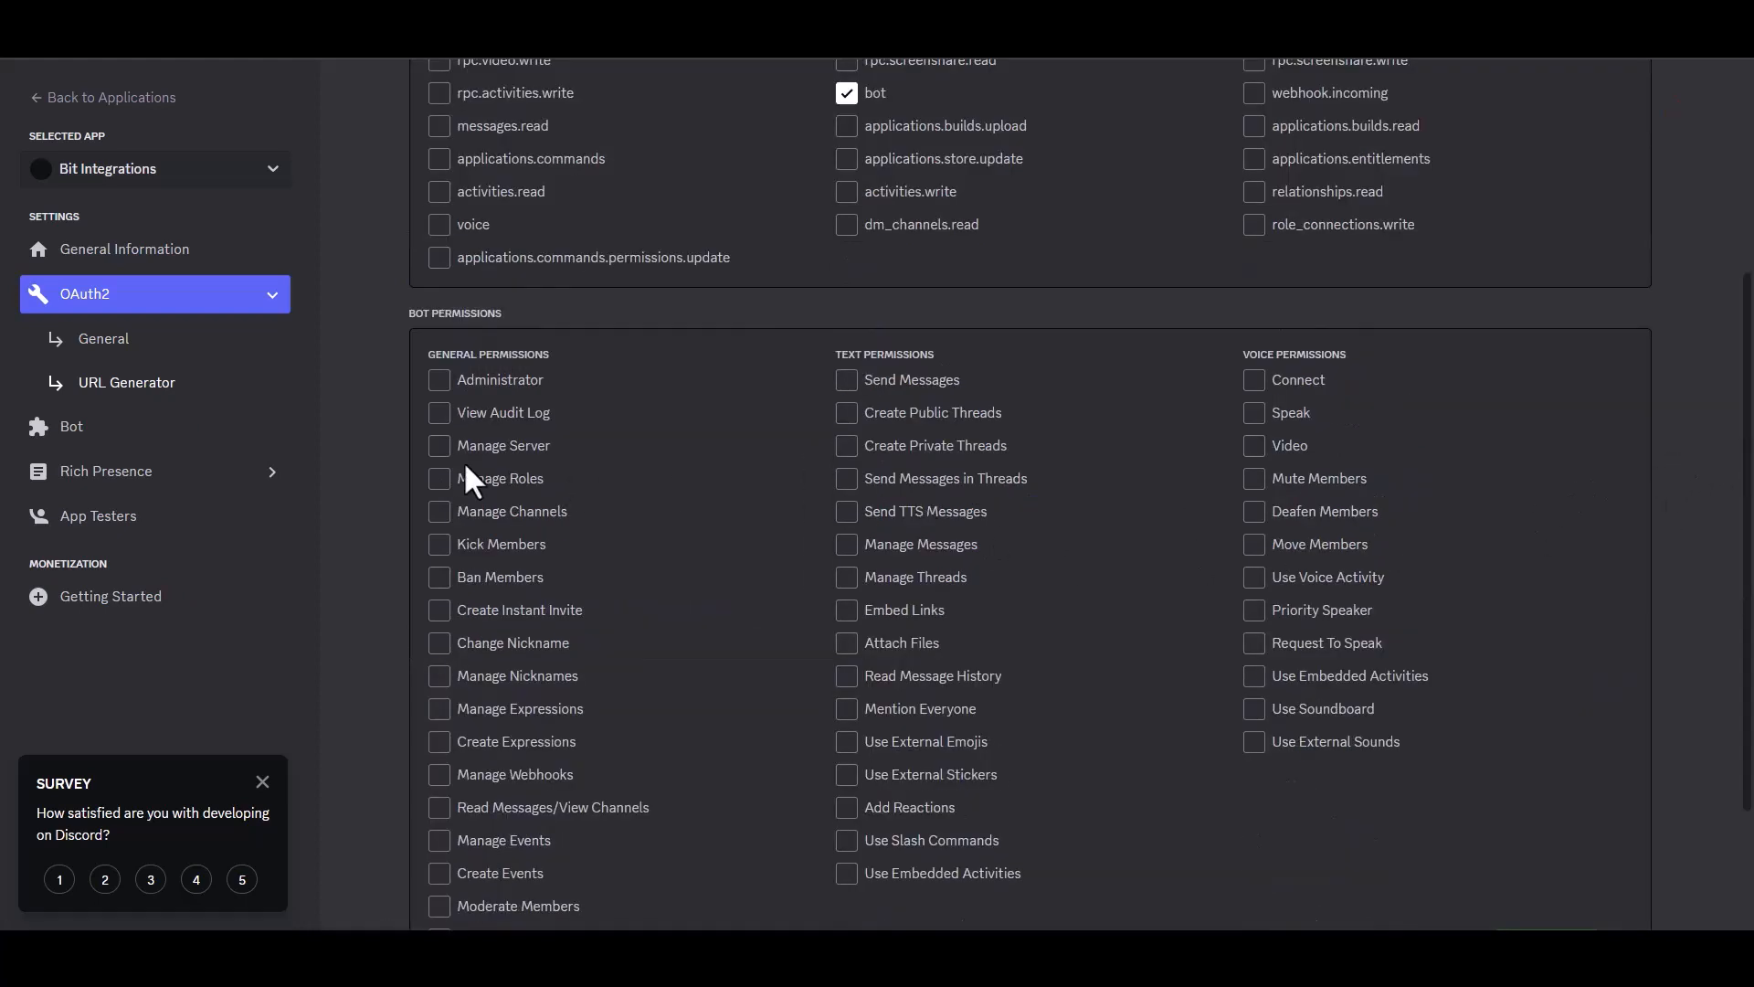
pyautogui.click(438, 384)
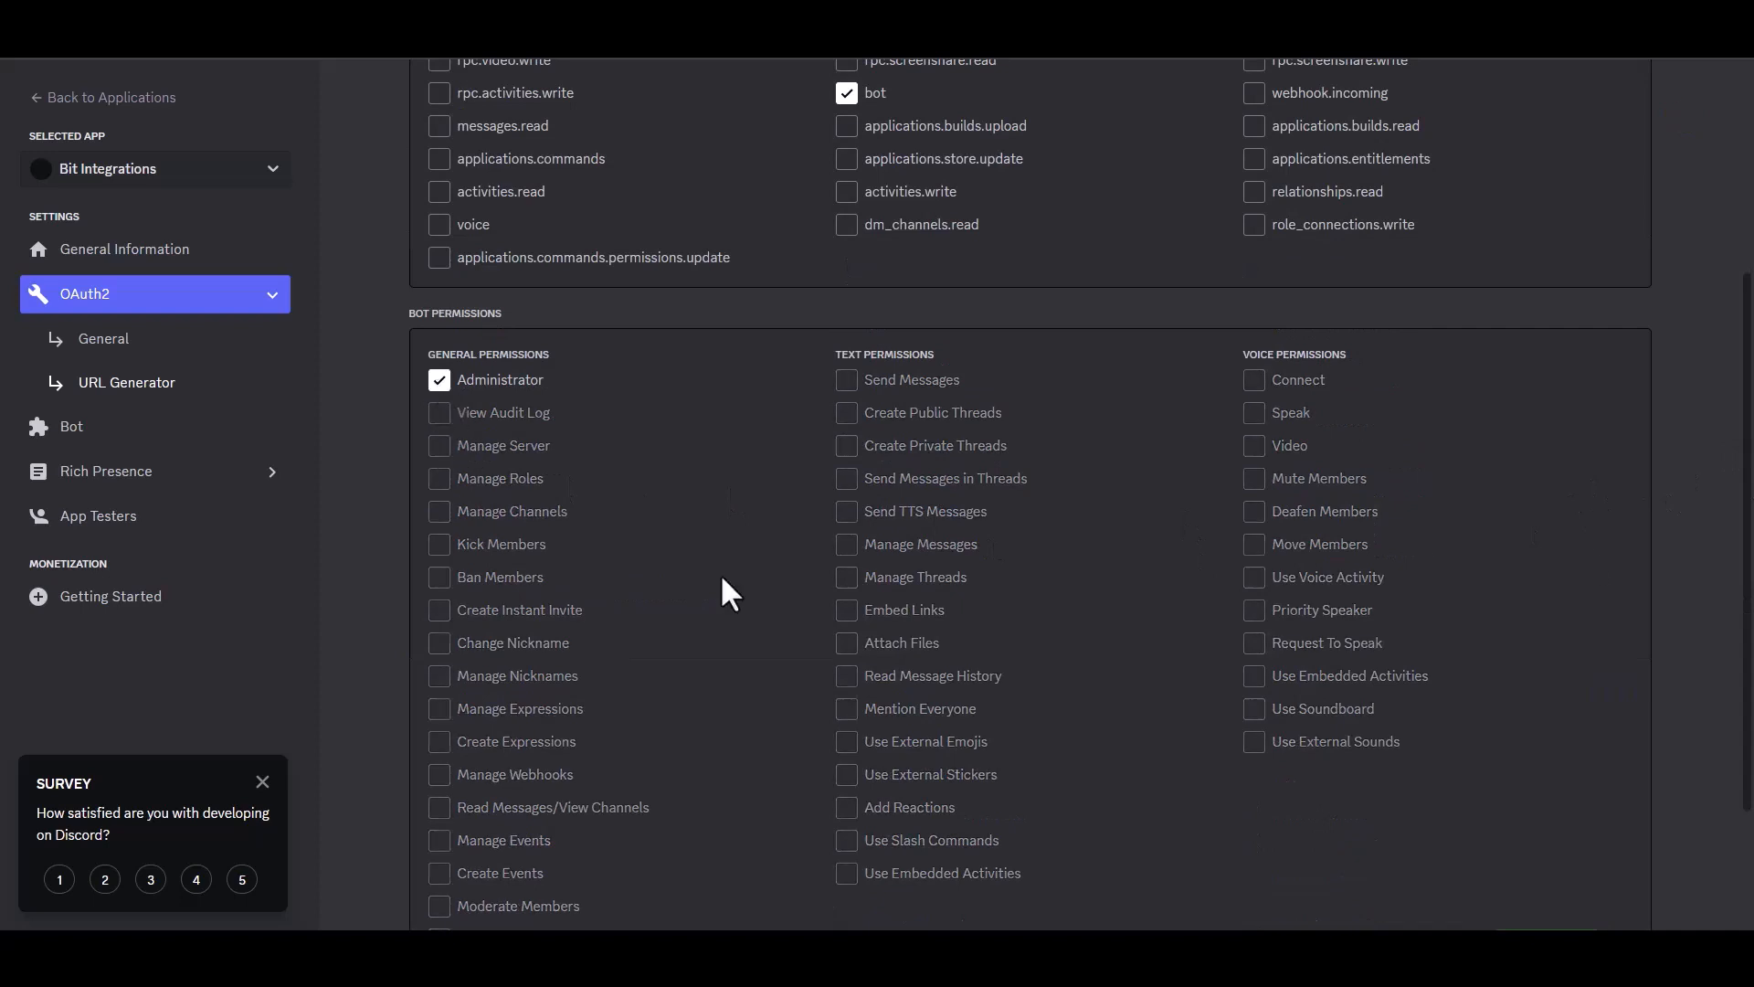
pyautogui.scroll(-2, 1750, 474)
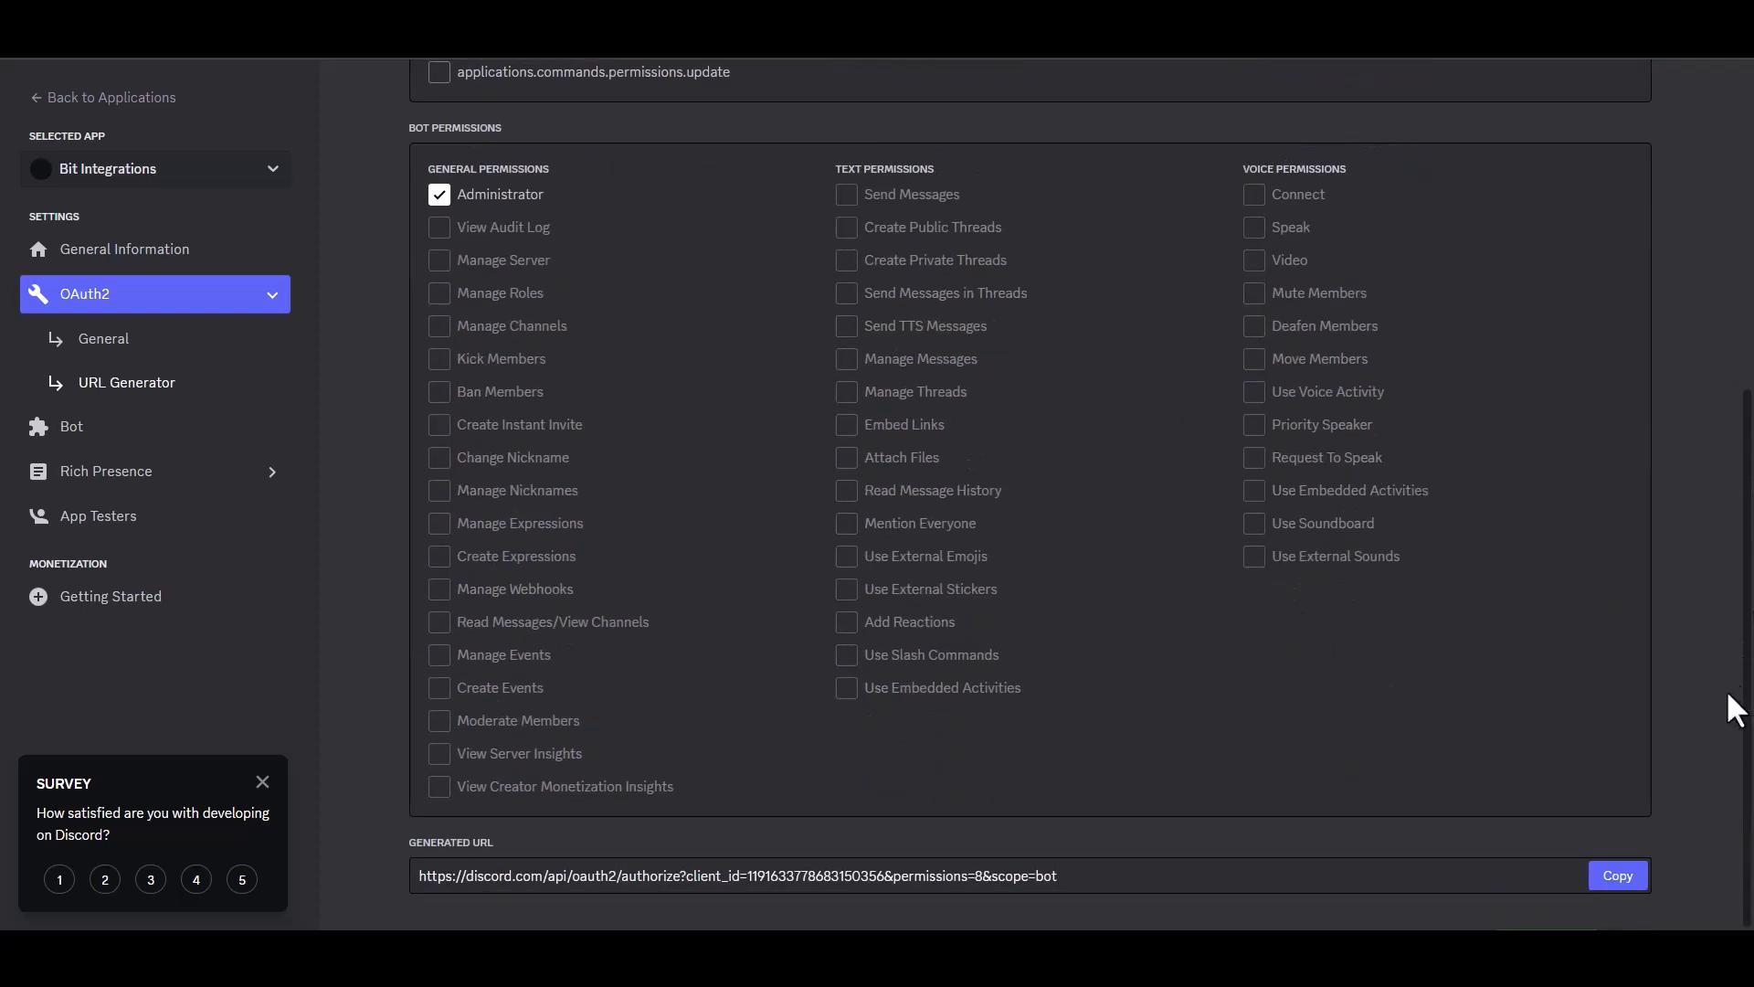
pyautogui.click(1614, 879)
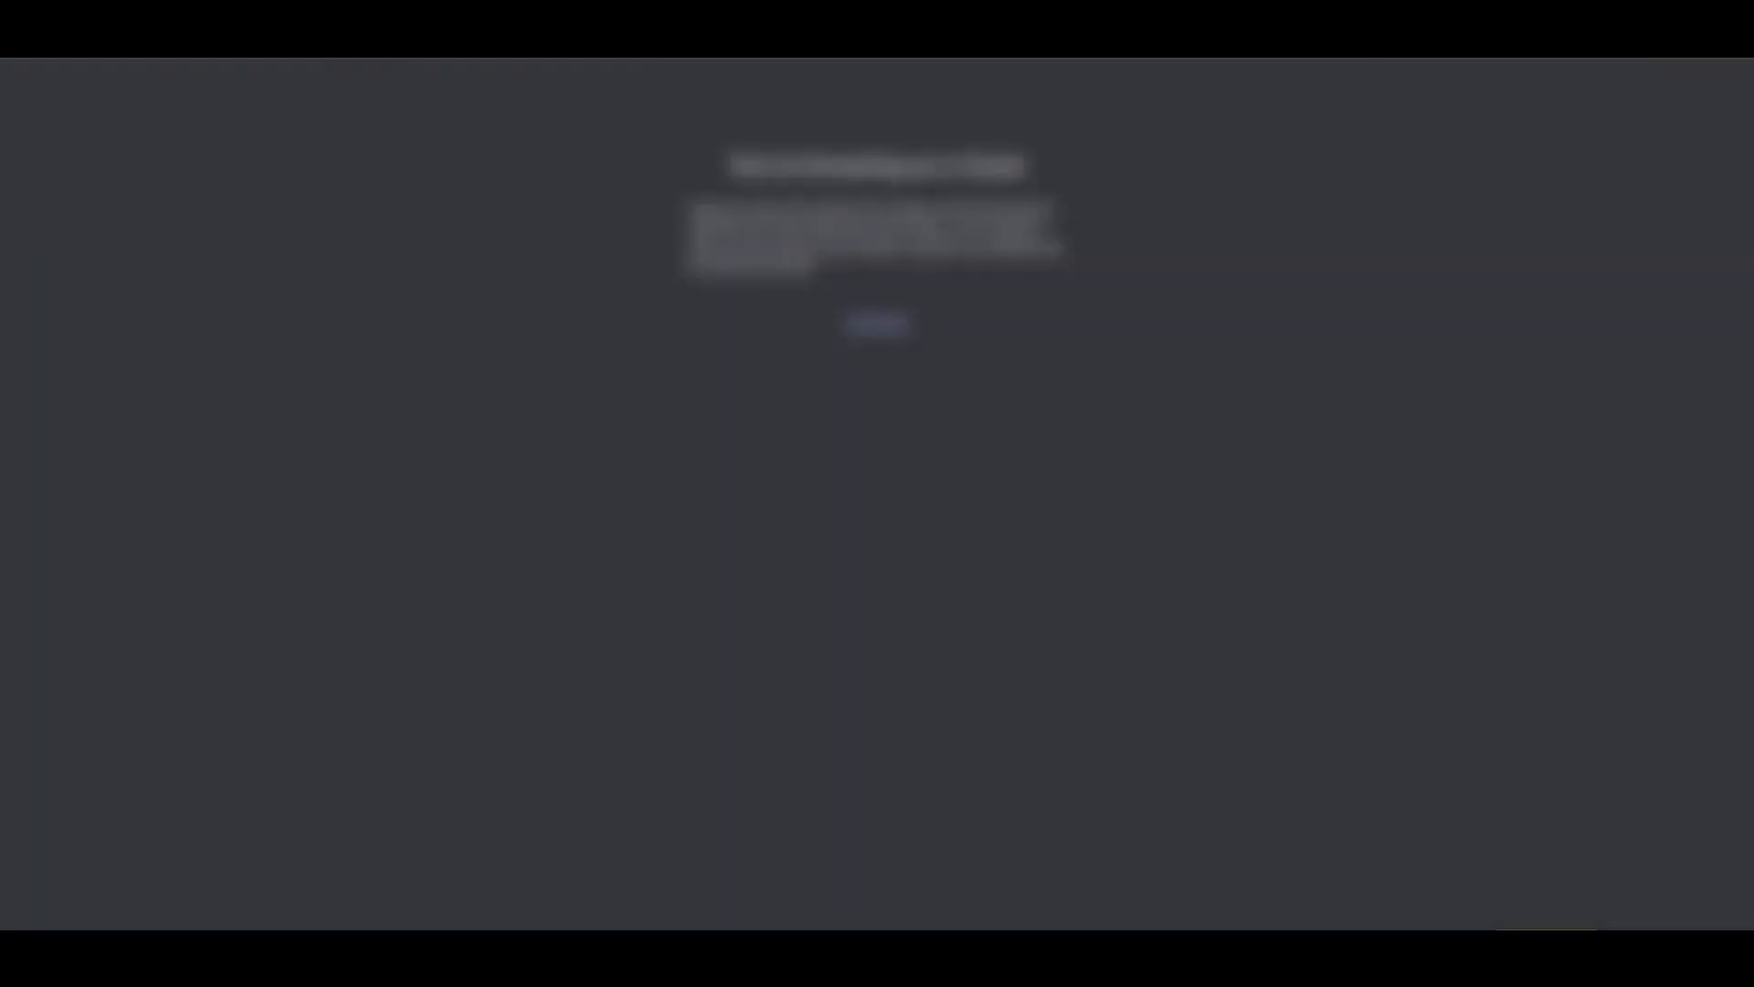
pyautogui.hotkey('ctrl', 'v')
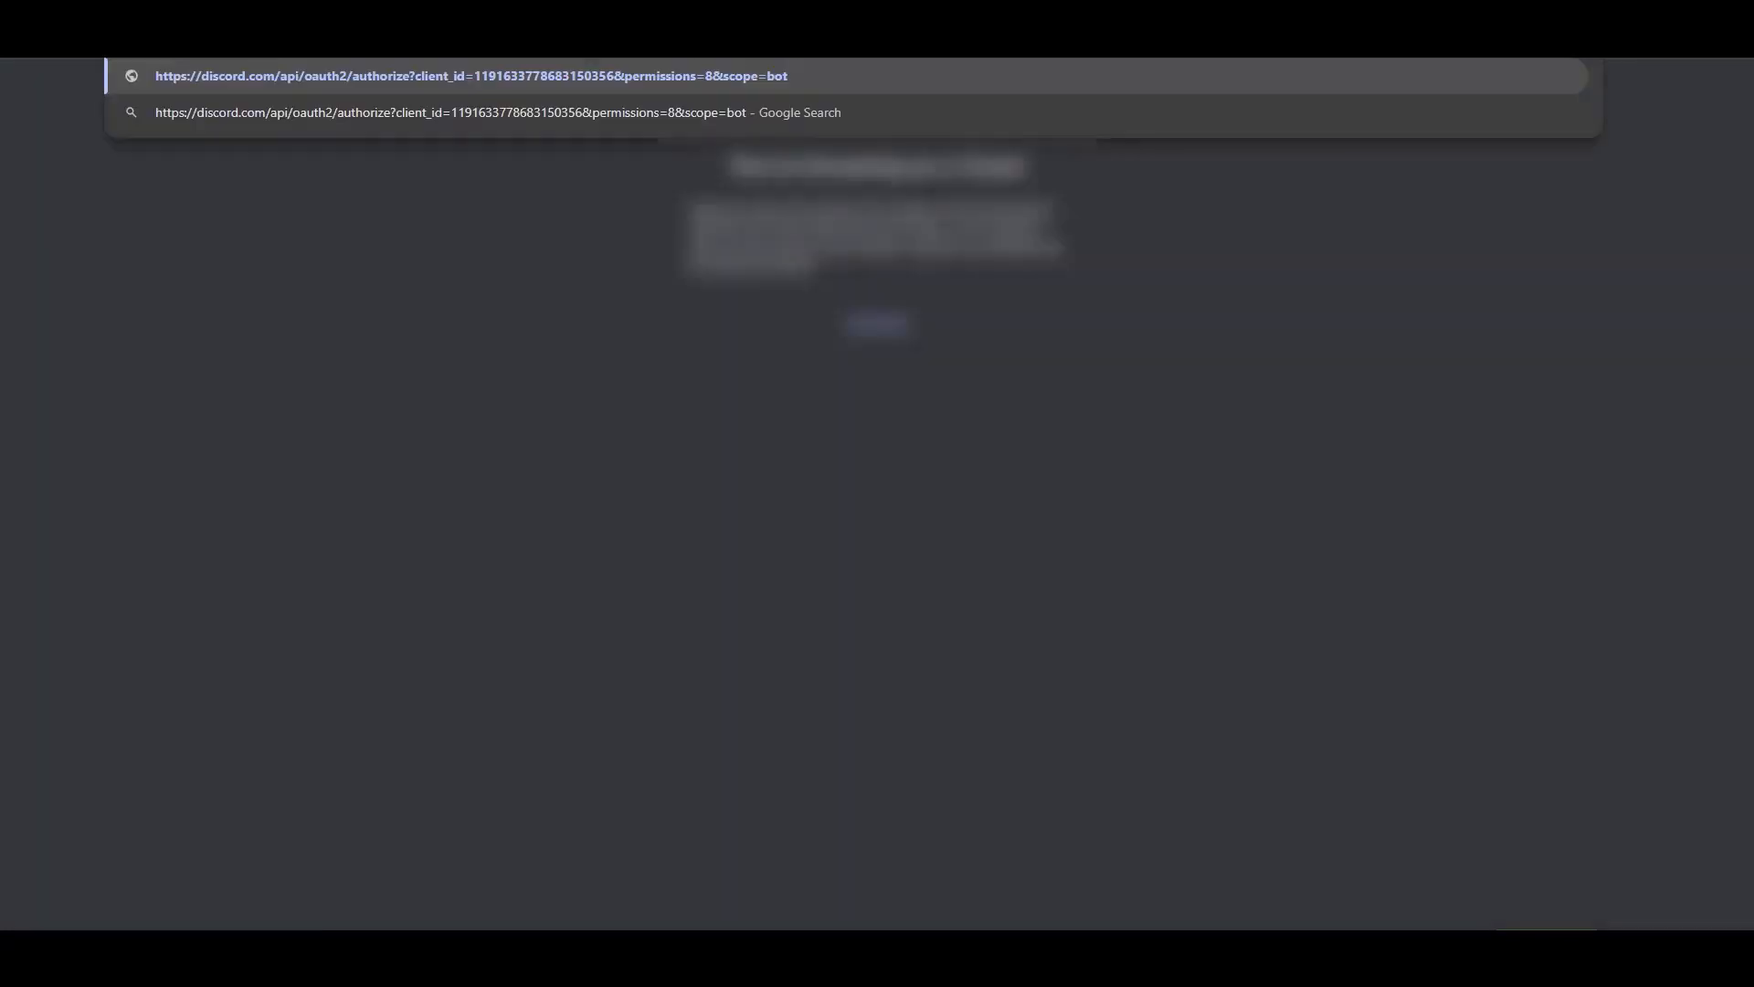
# - Authorize the Bit Integrations bot into the chosen server with Administrator permission, passing the captcha
pyautogui.press('Return')
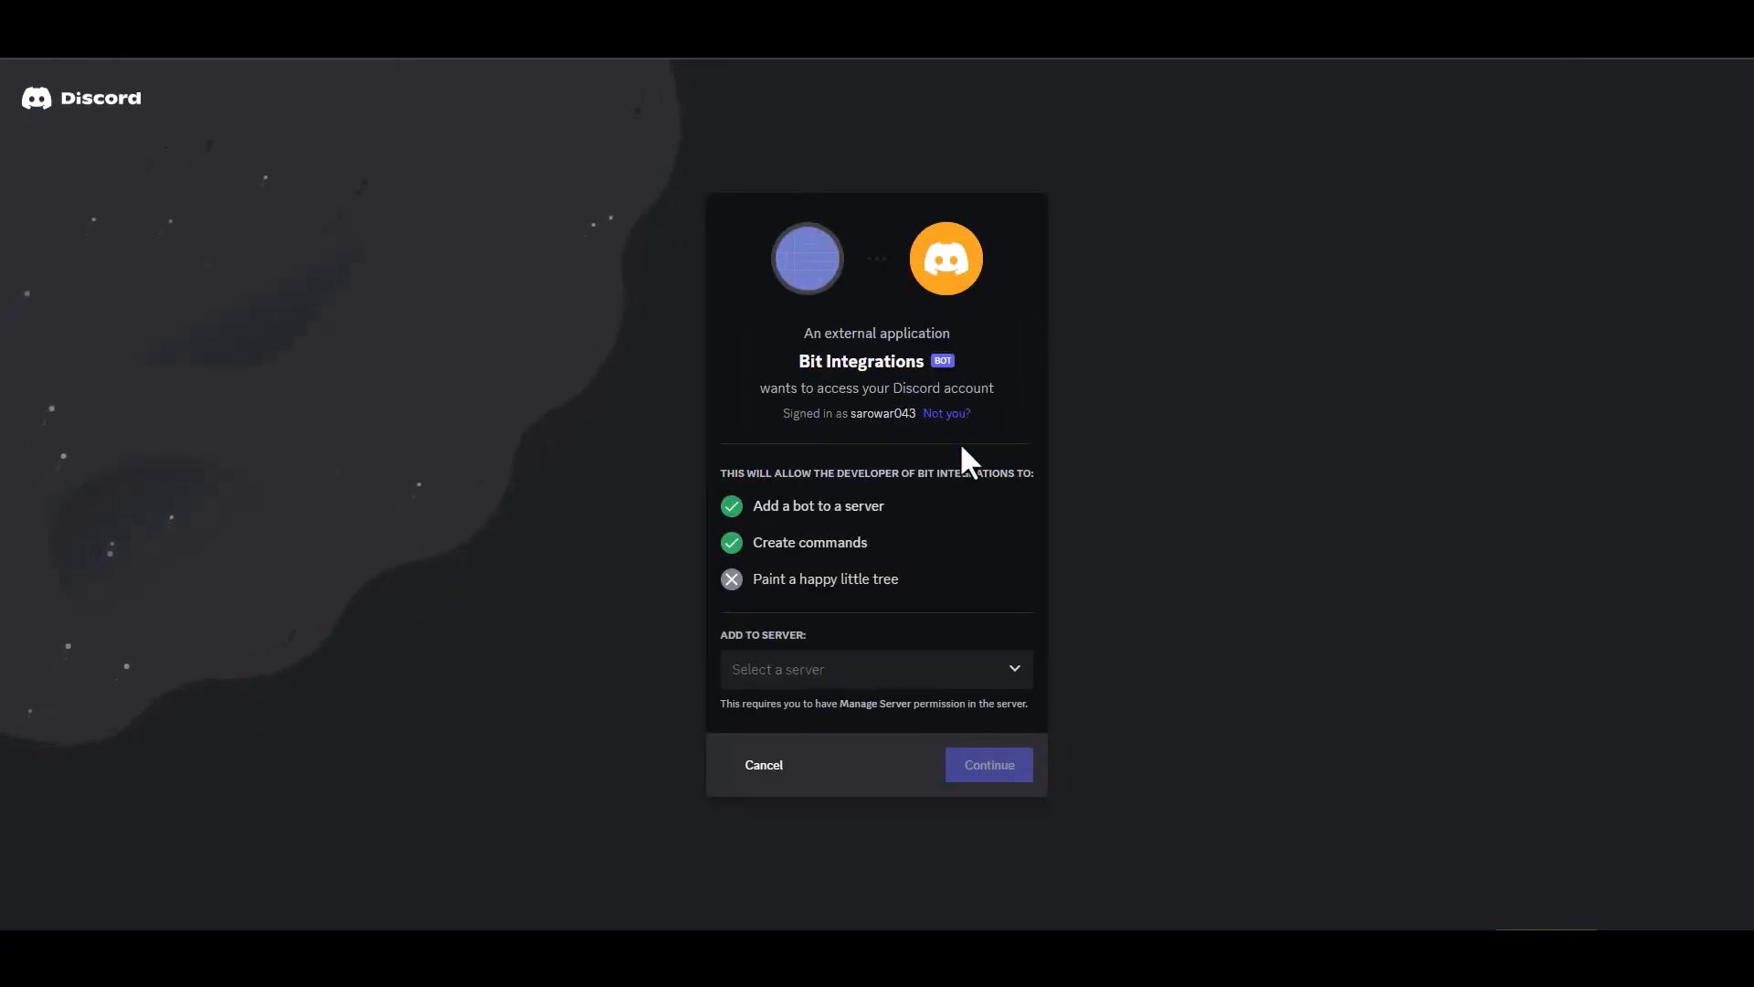
pyautogui.click(836, 676)
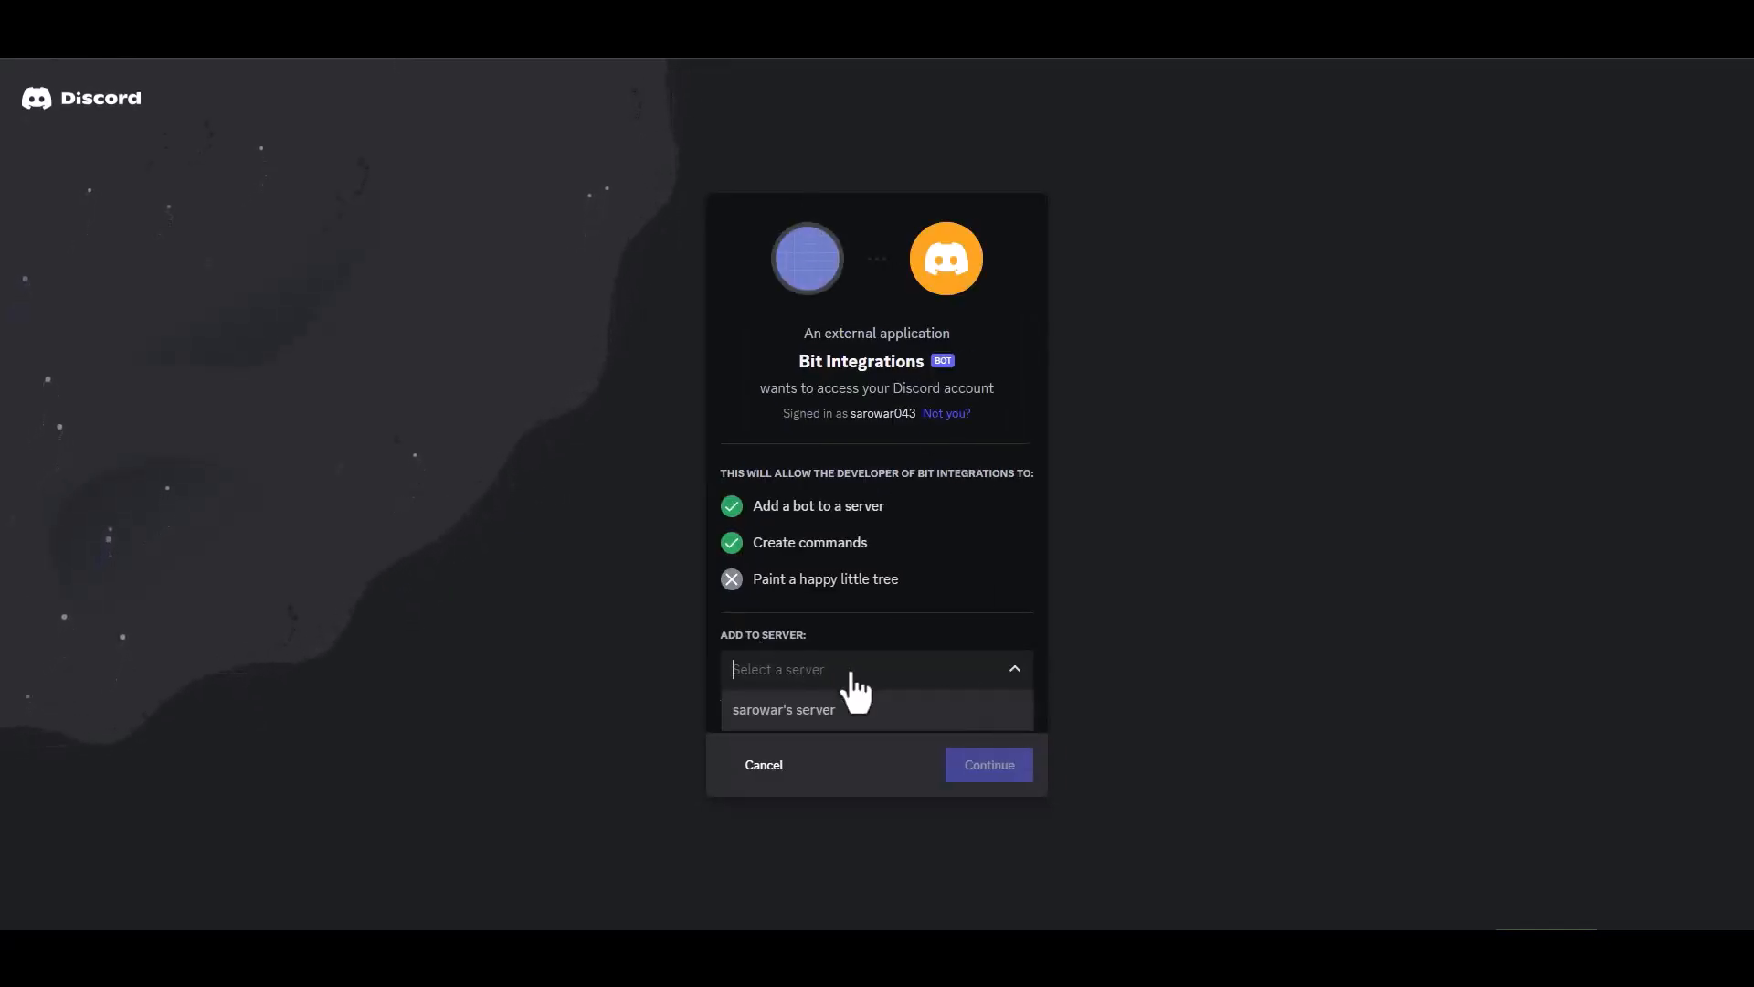
pyautogui.click(797, 709)
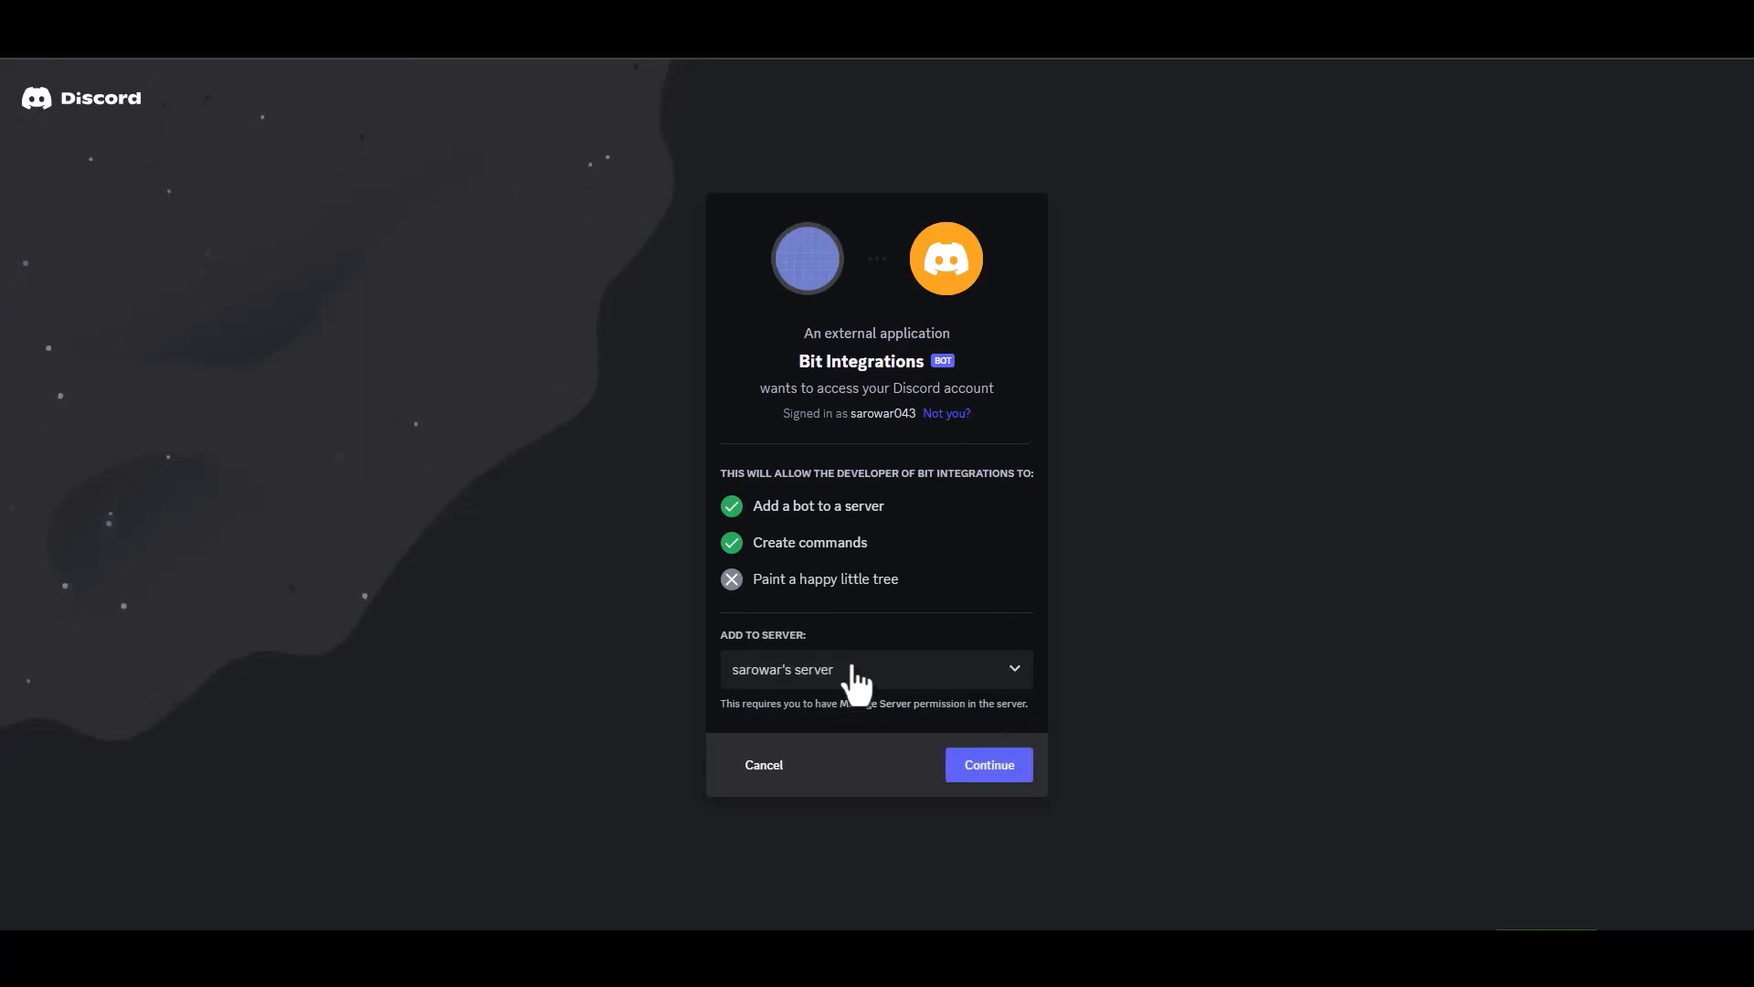
pyautogui.click(988, 775)
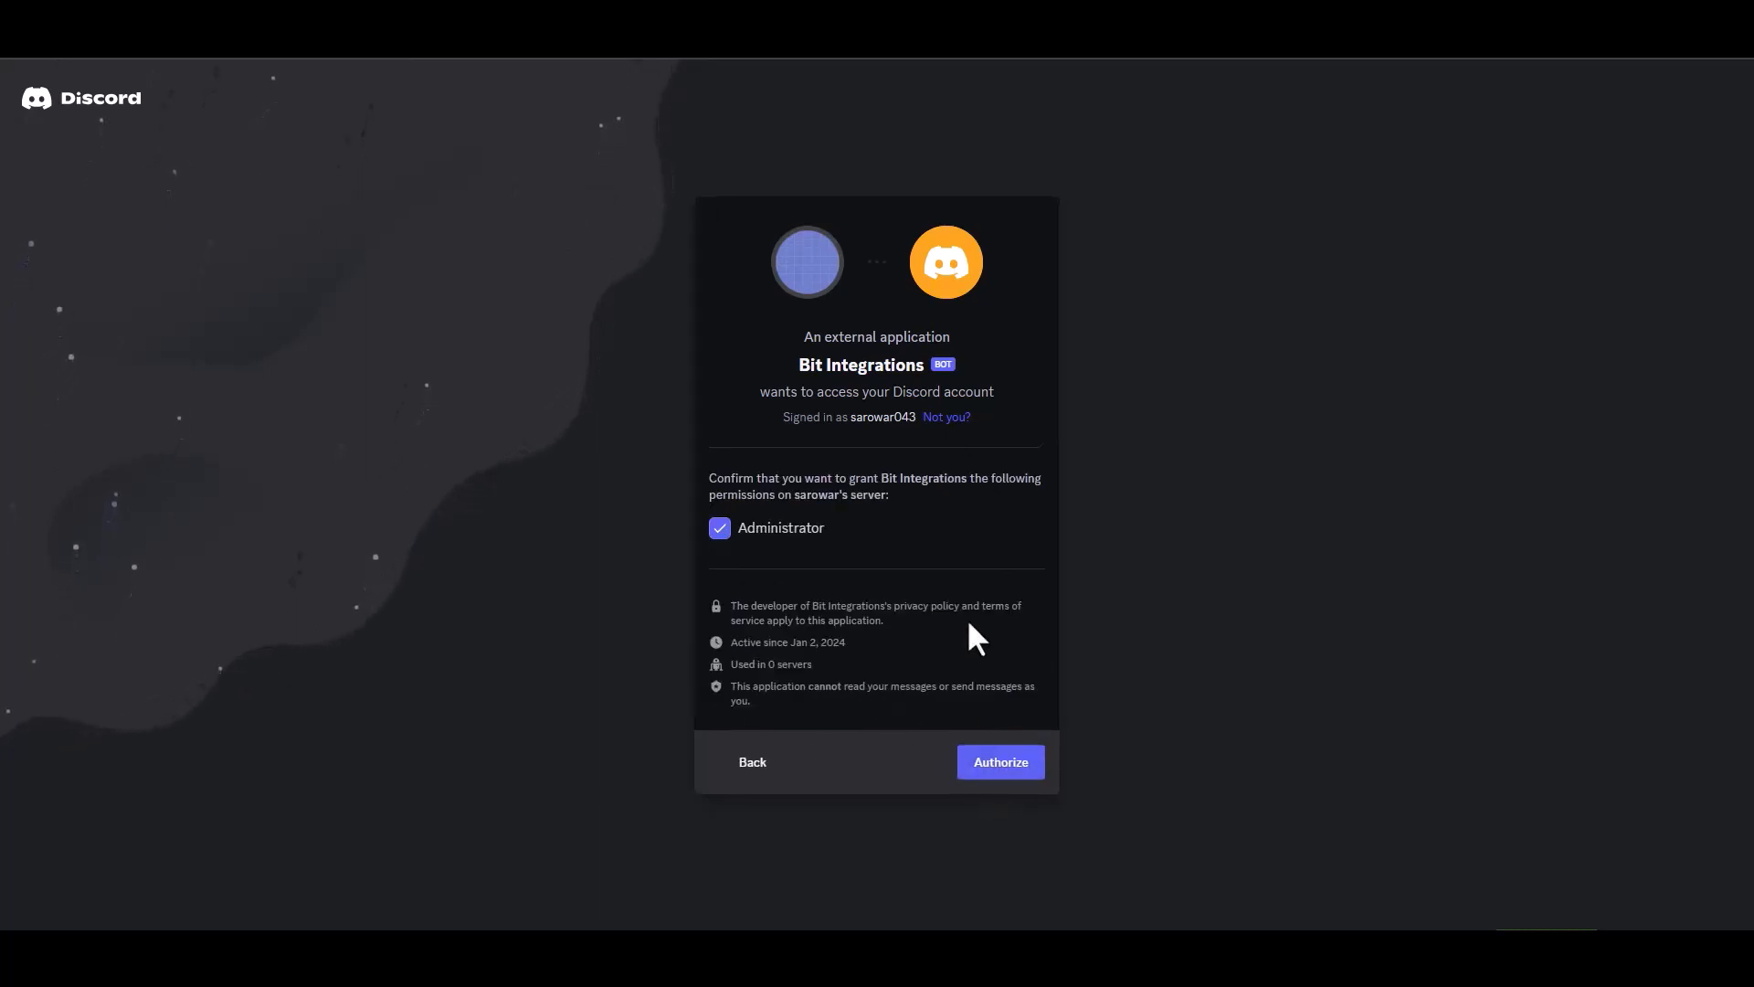
pyautogui.click(1000, 762)
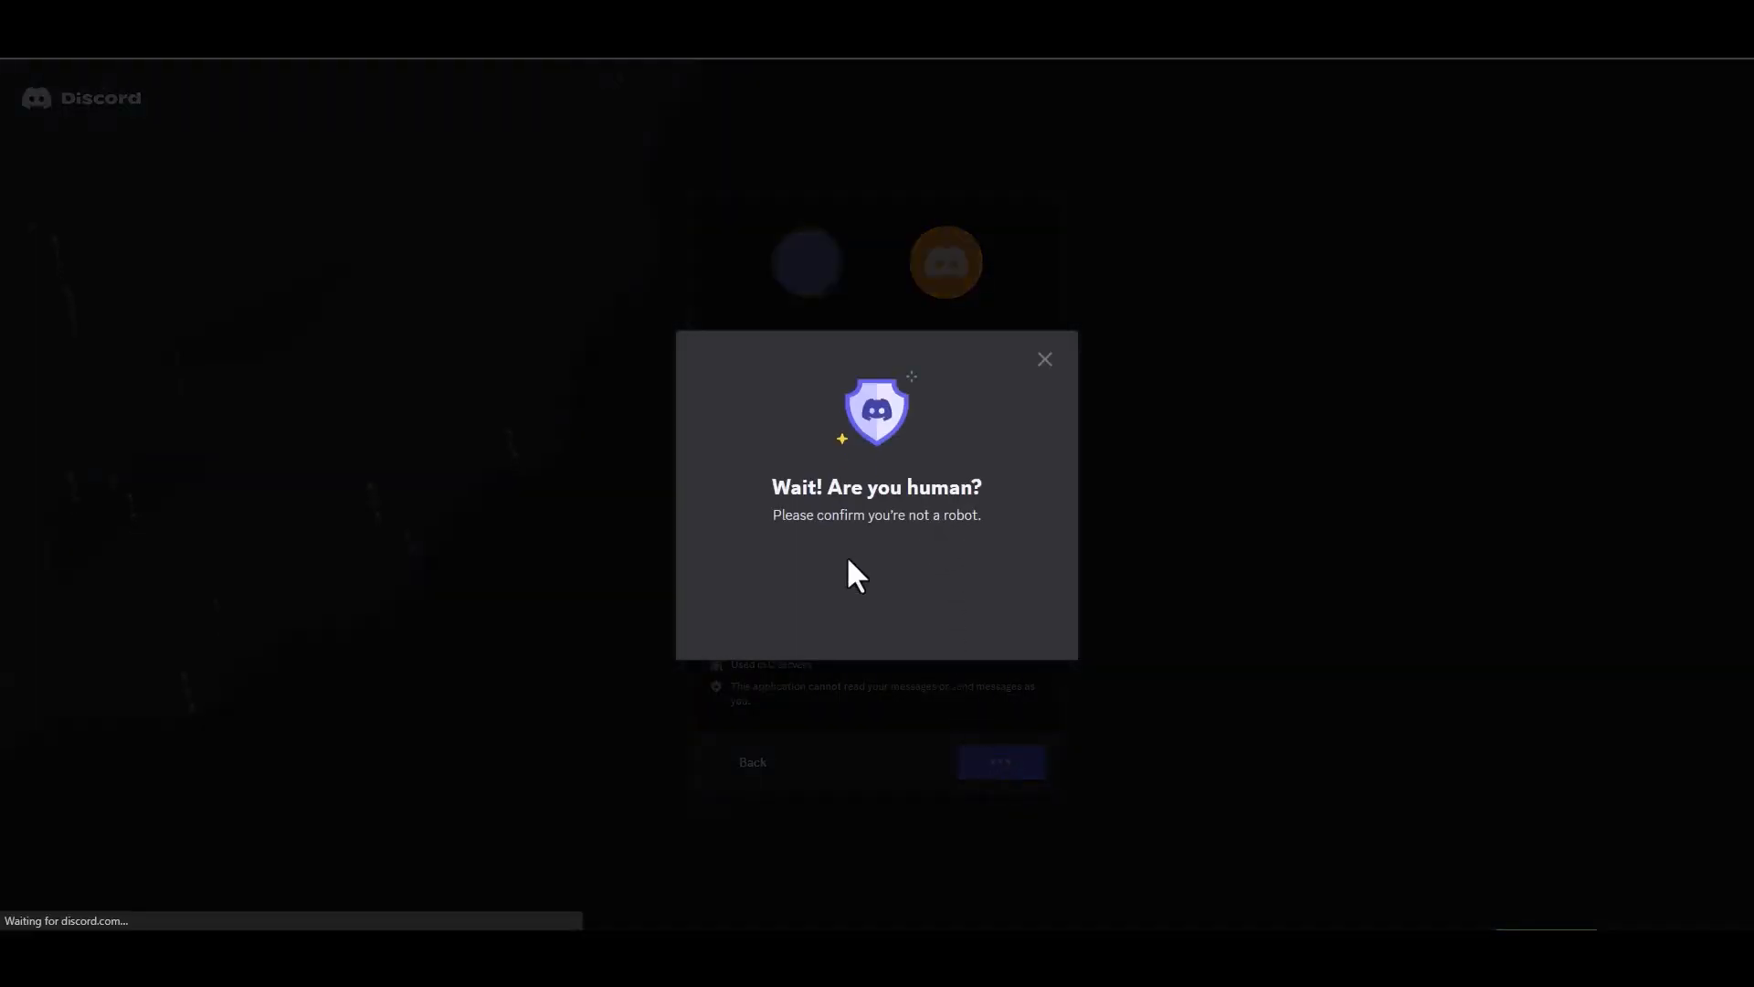
pyautogui.click(766, 580)
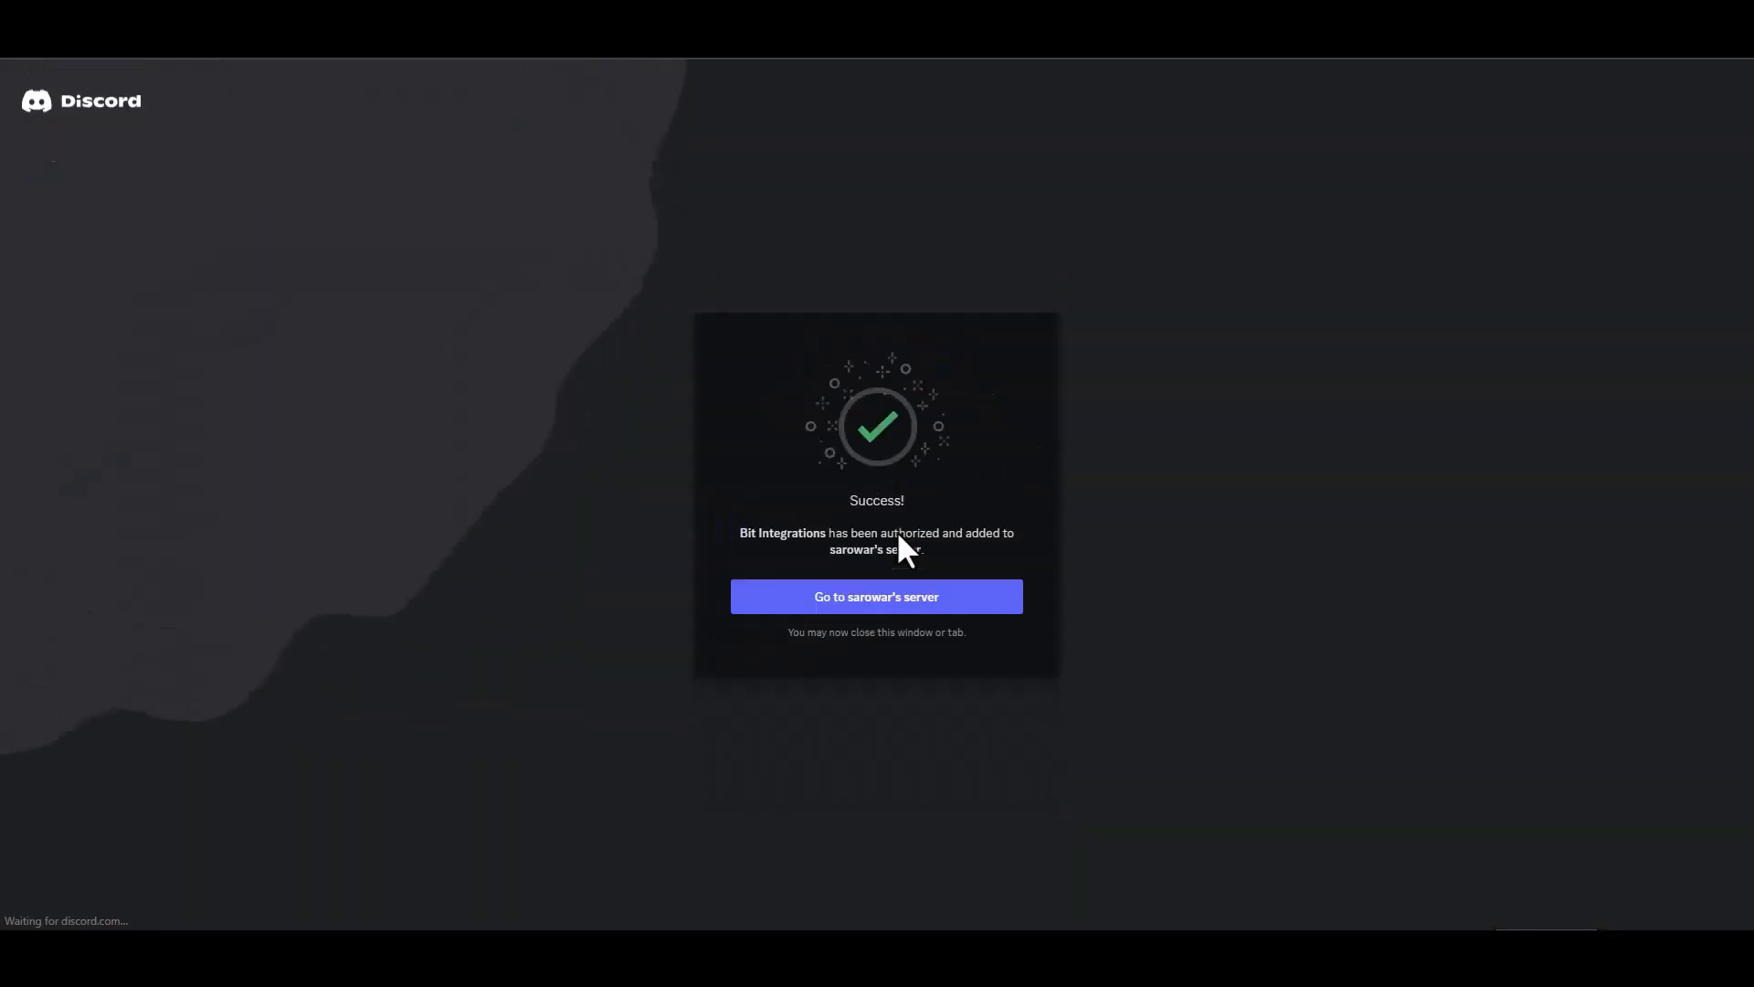
# - Reset the Bit Integrations bot token in the Bot settings and copy the new token
pyautogui.click(914, 603)
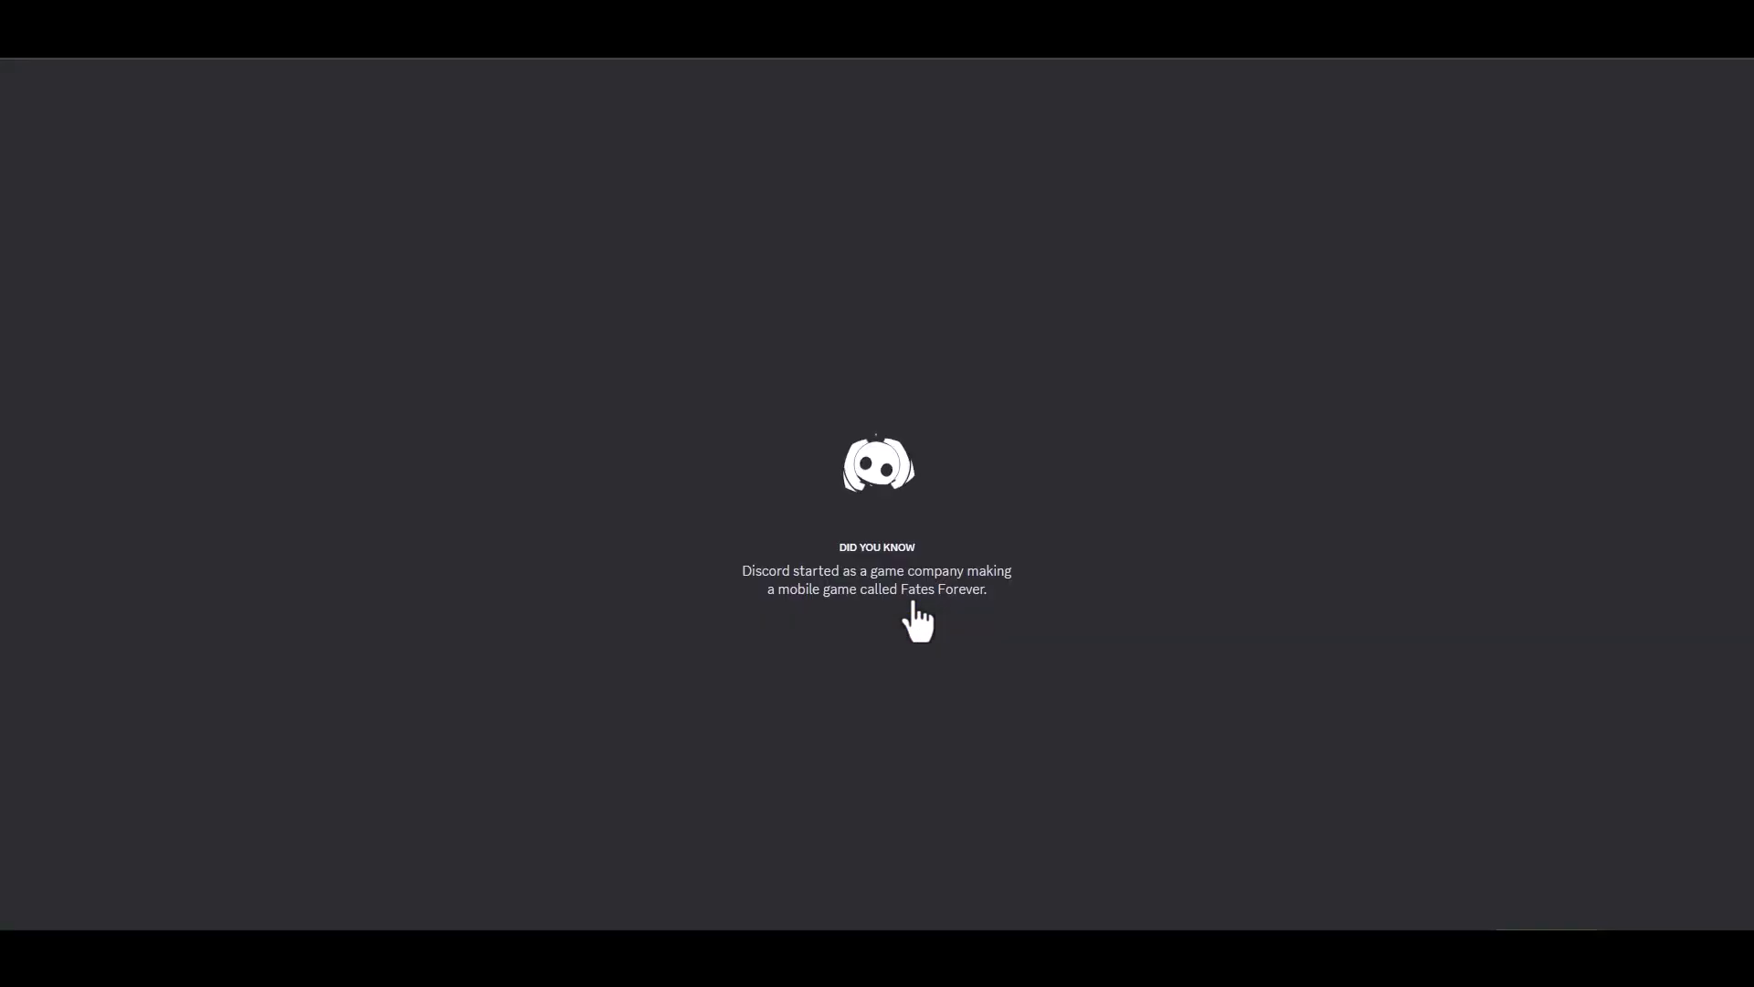
pyautogui.click(1548, 836)
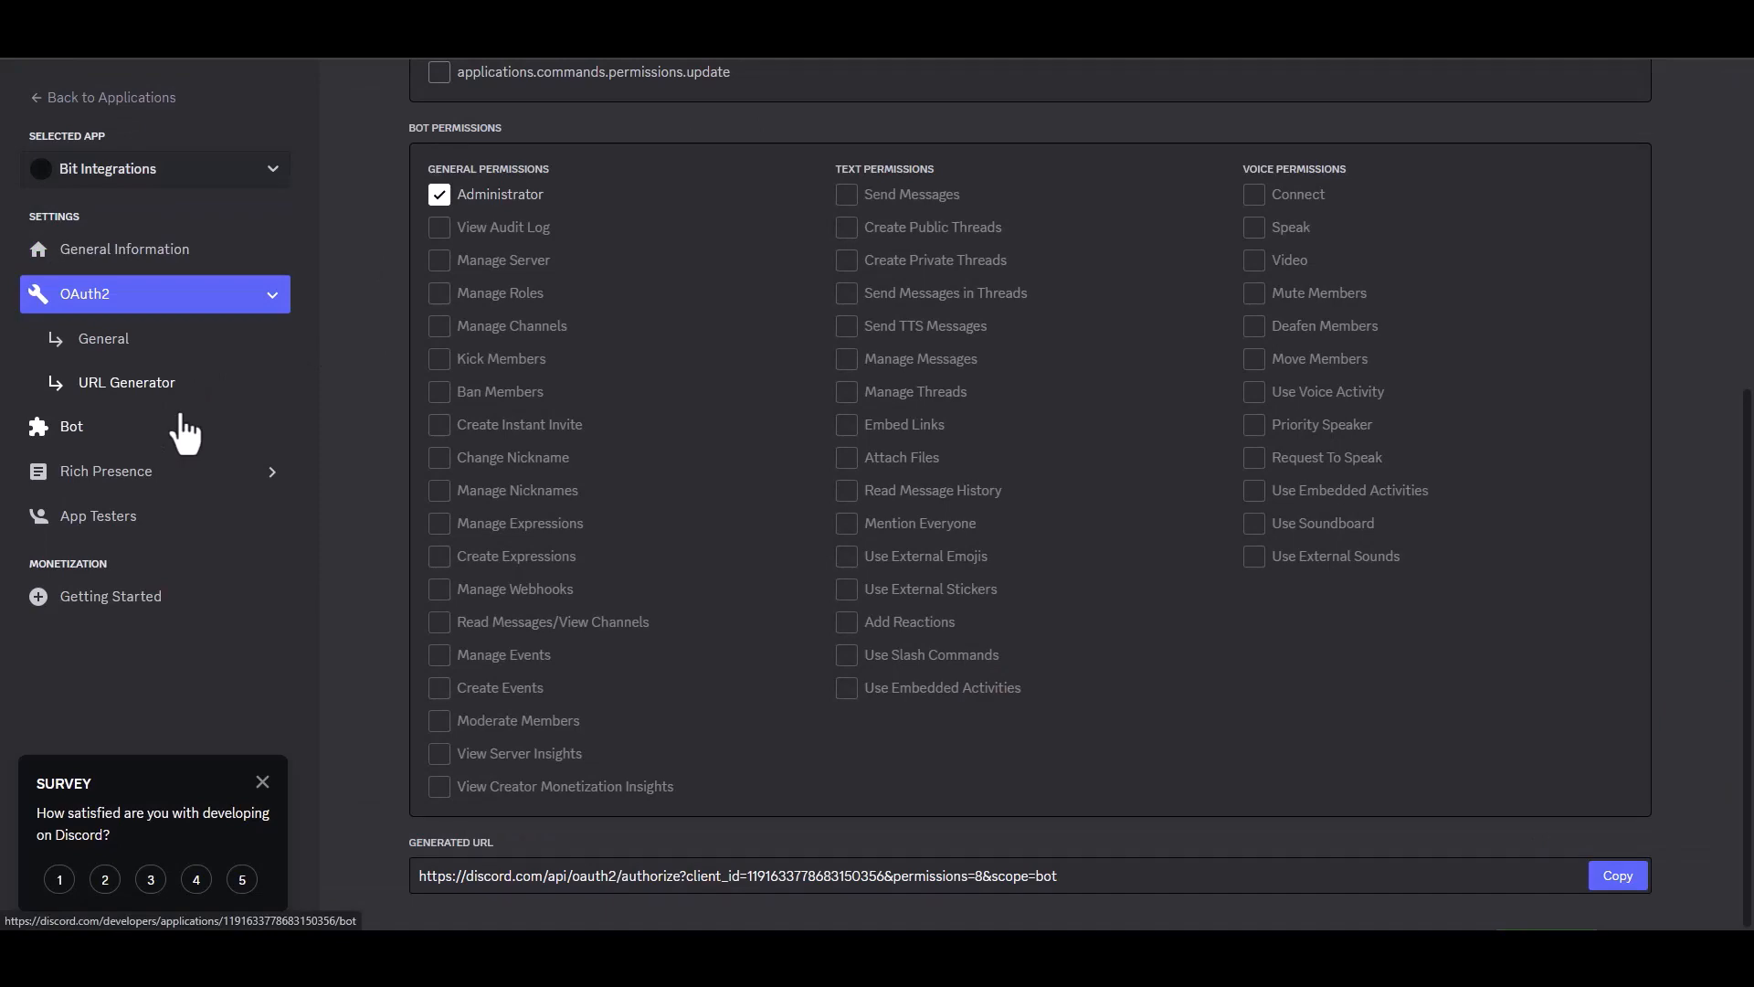
pyautogui.click(84, 425)
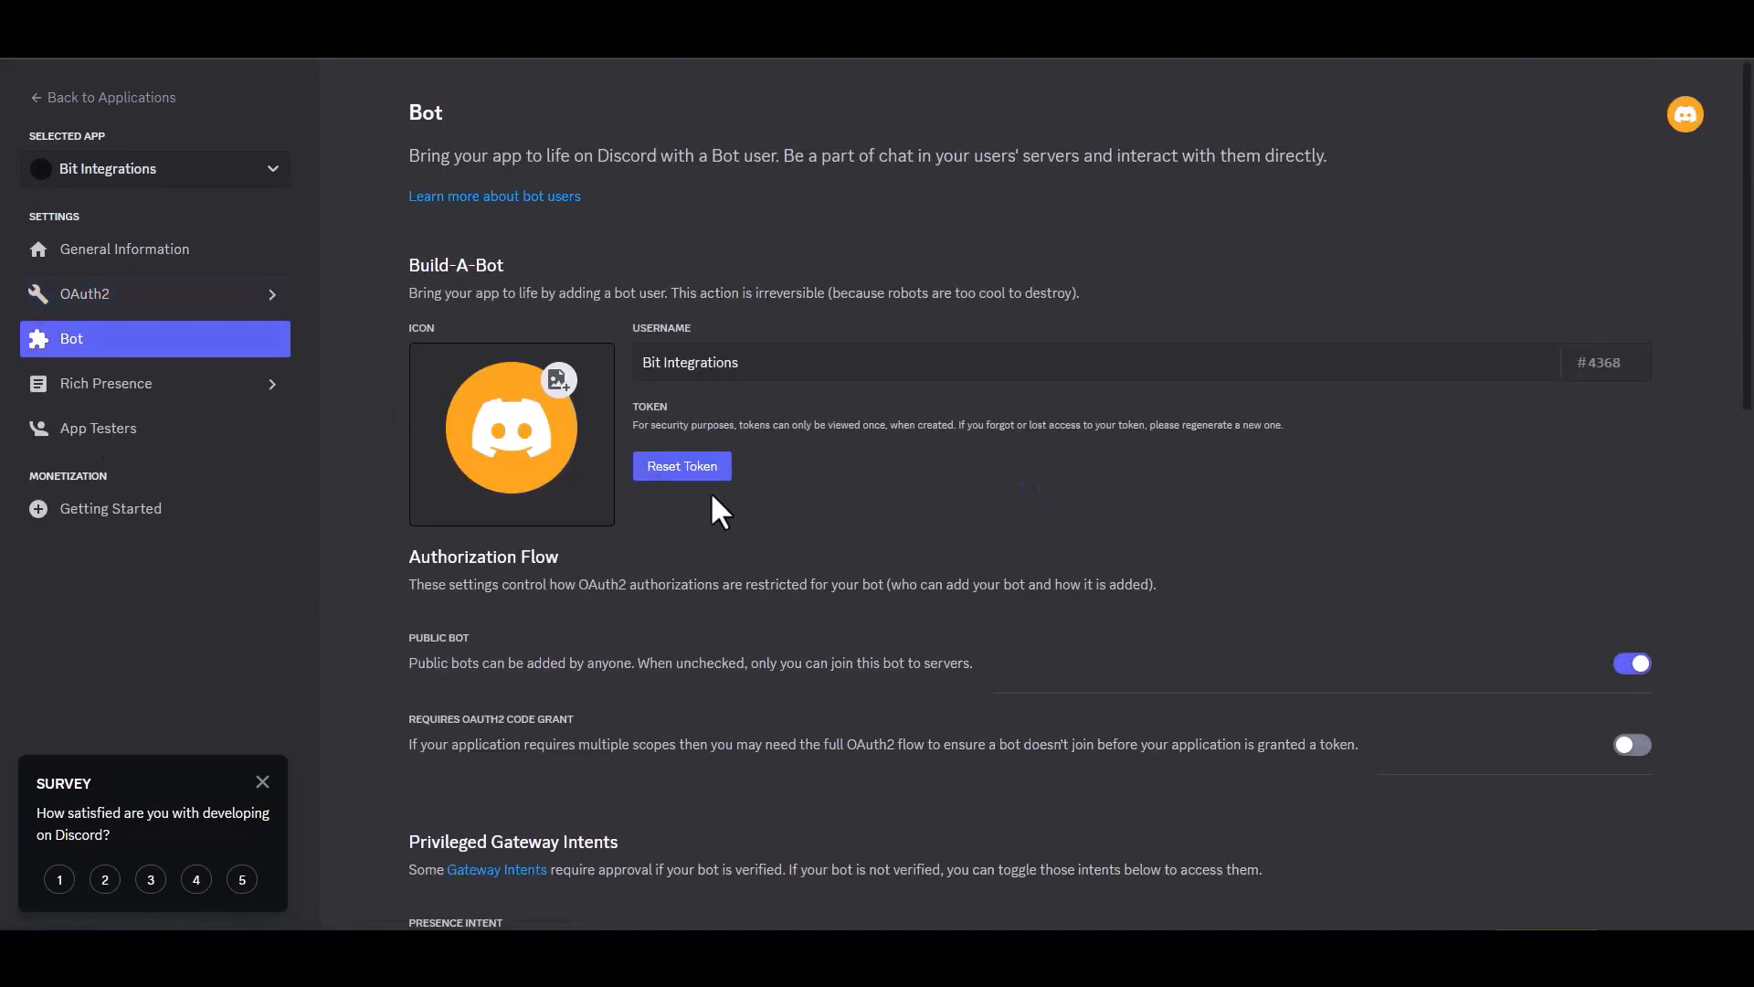
pyautogui.click(701, 468)
pyautogui.click(1025, 557)
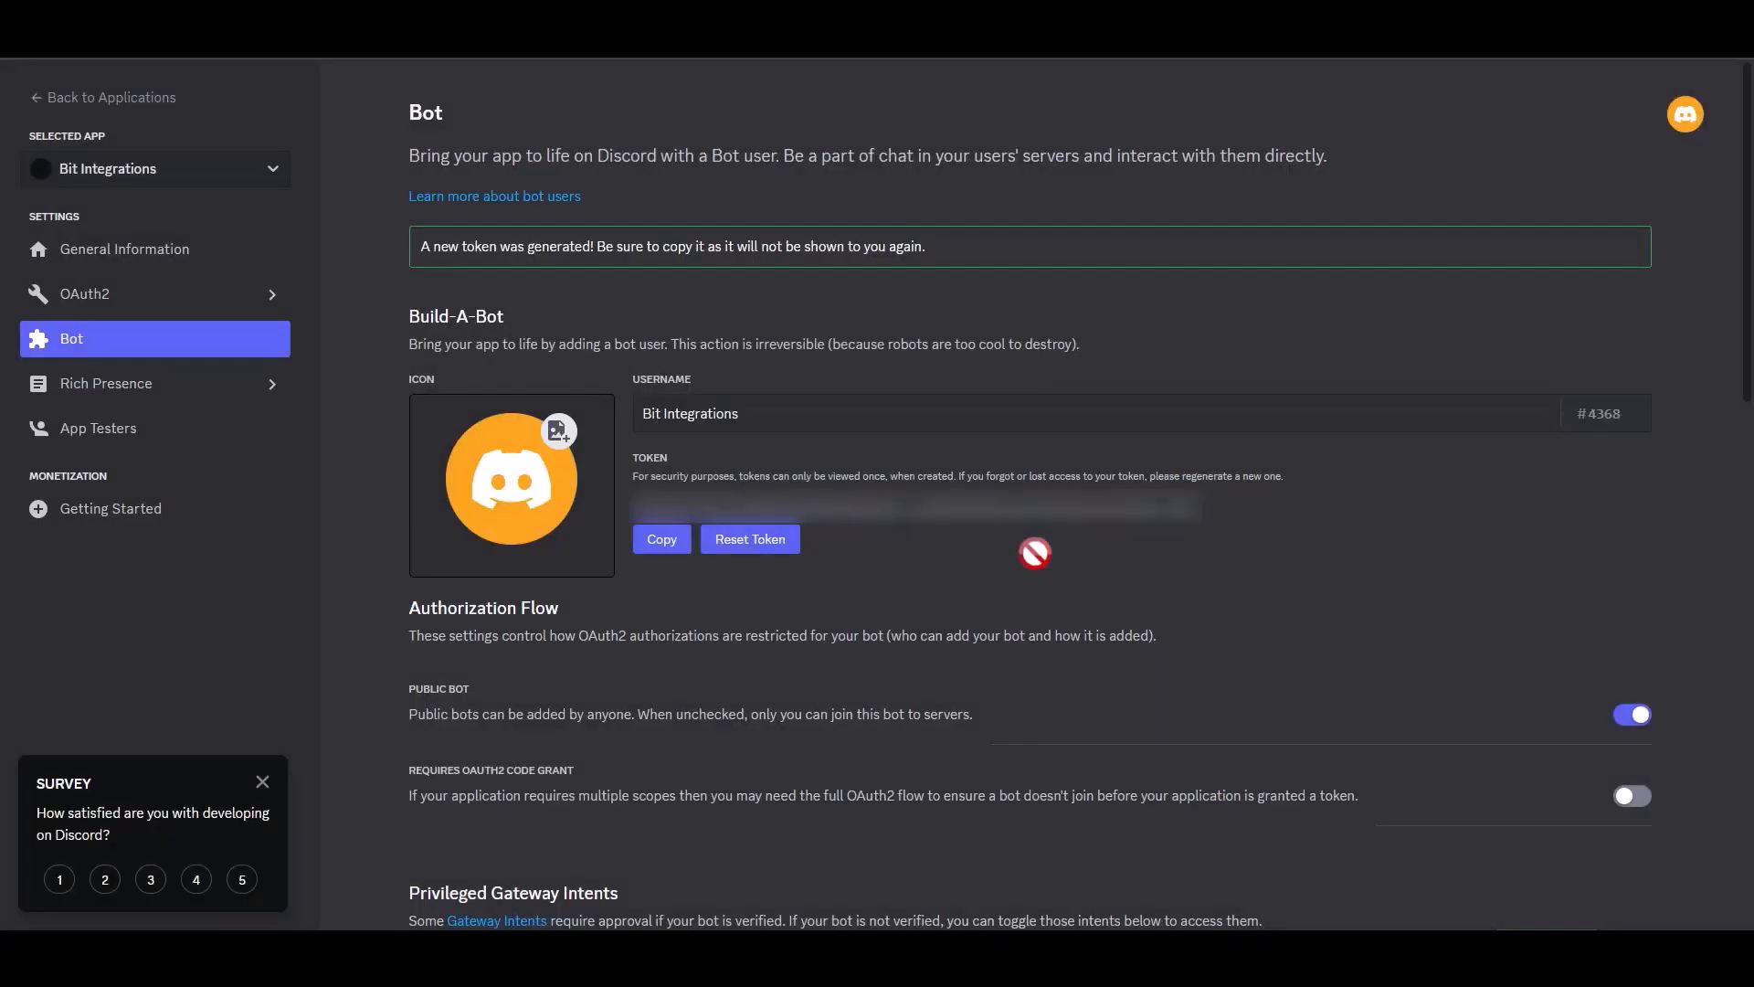
pyautogui.click(664, 540)
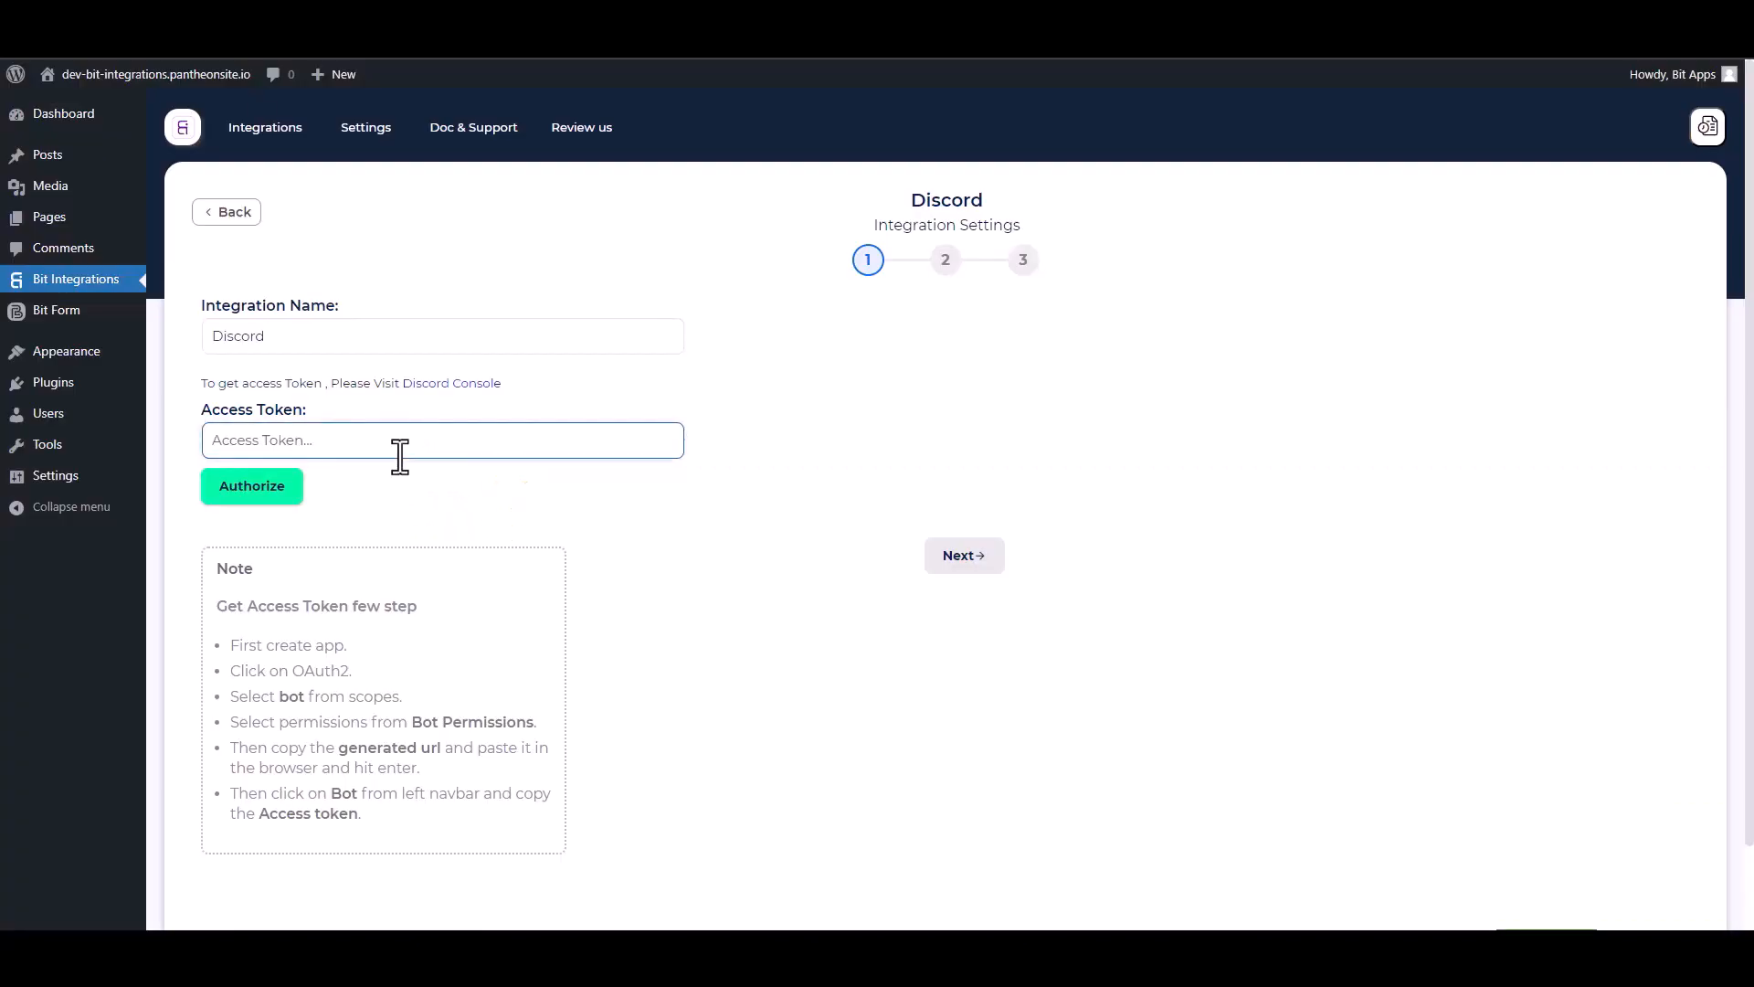
# - Authorize the pasted bot token and target the server's general channel
pyautogui.hotkey('ctrl', 'v')
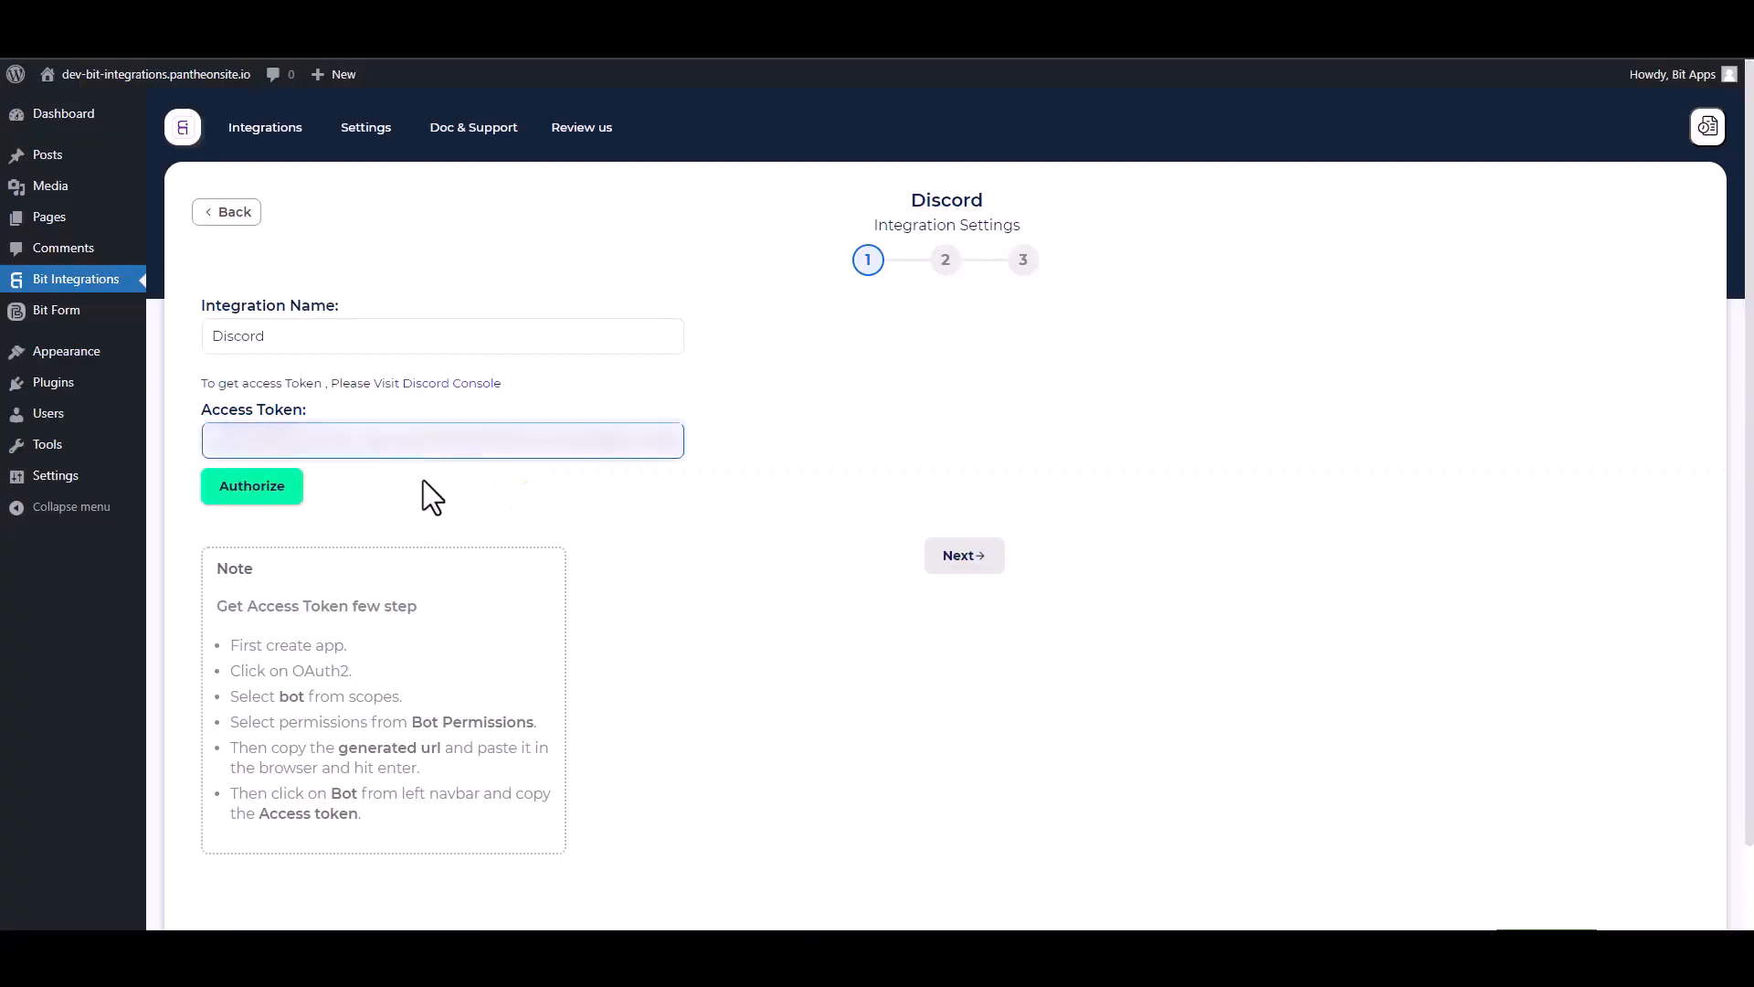
pyautogui.click(265, 493)
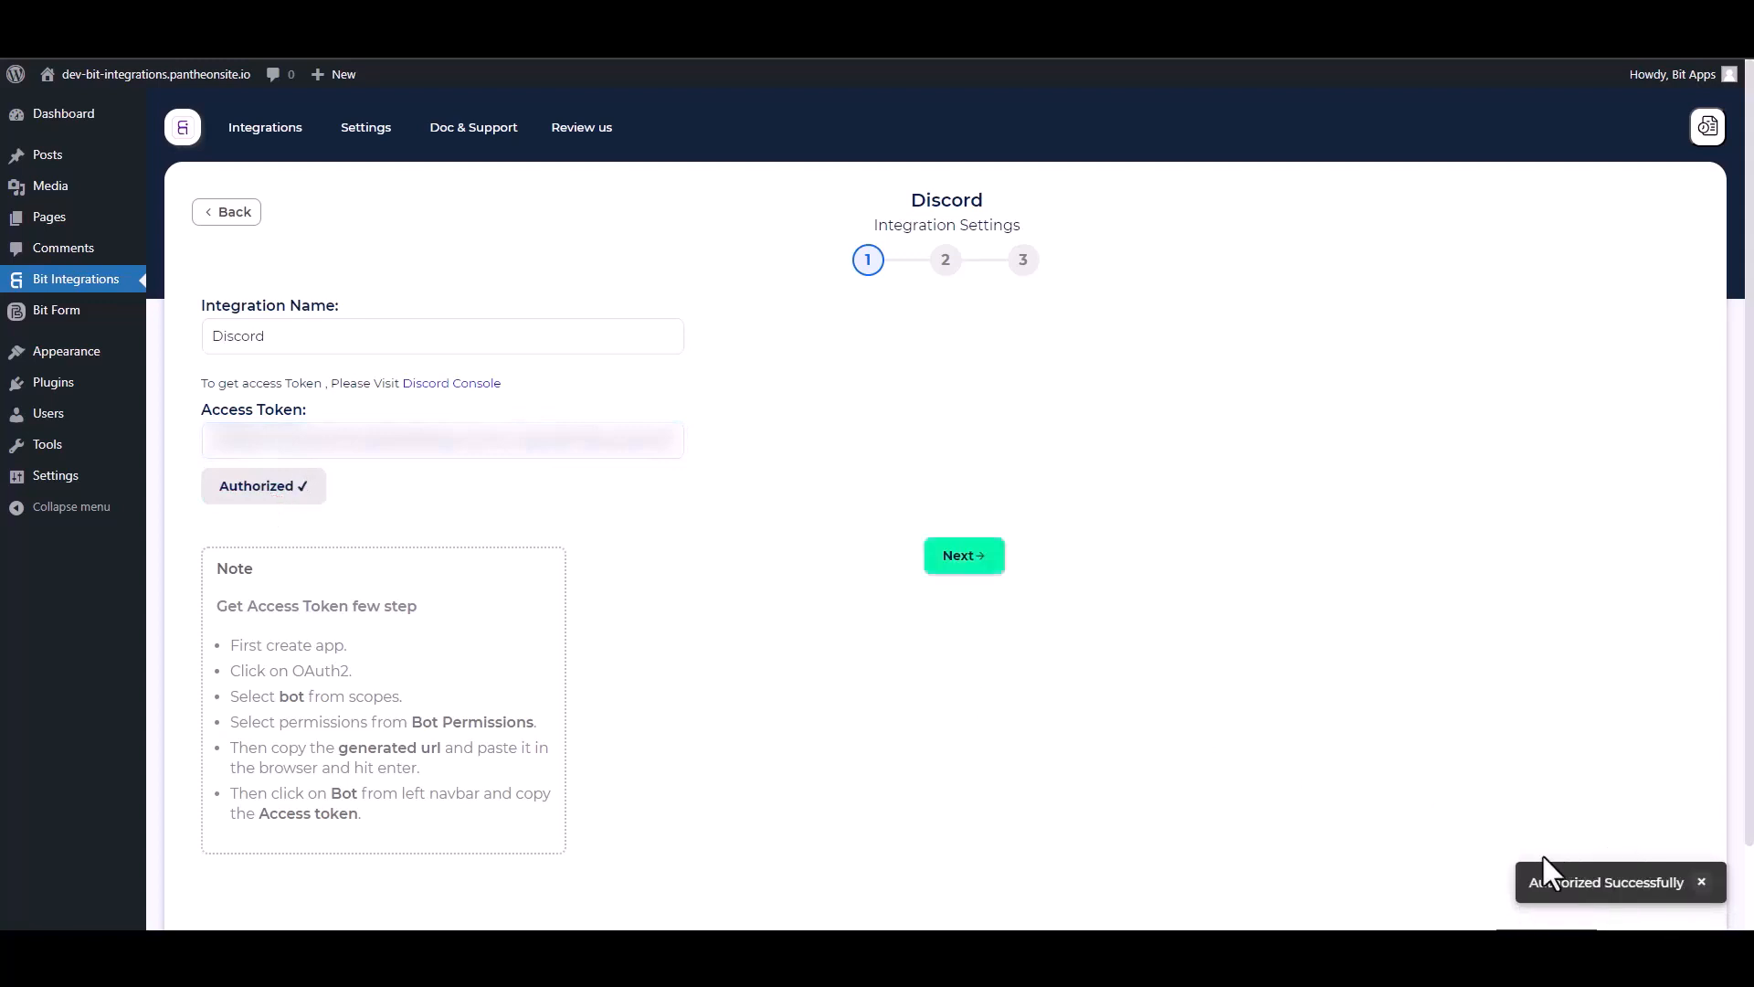
pyautogui.click(968, 559)
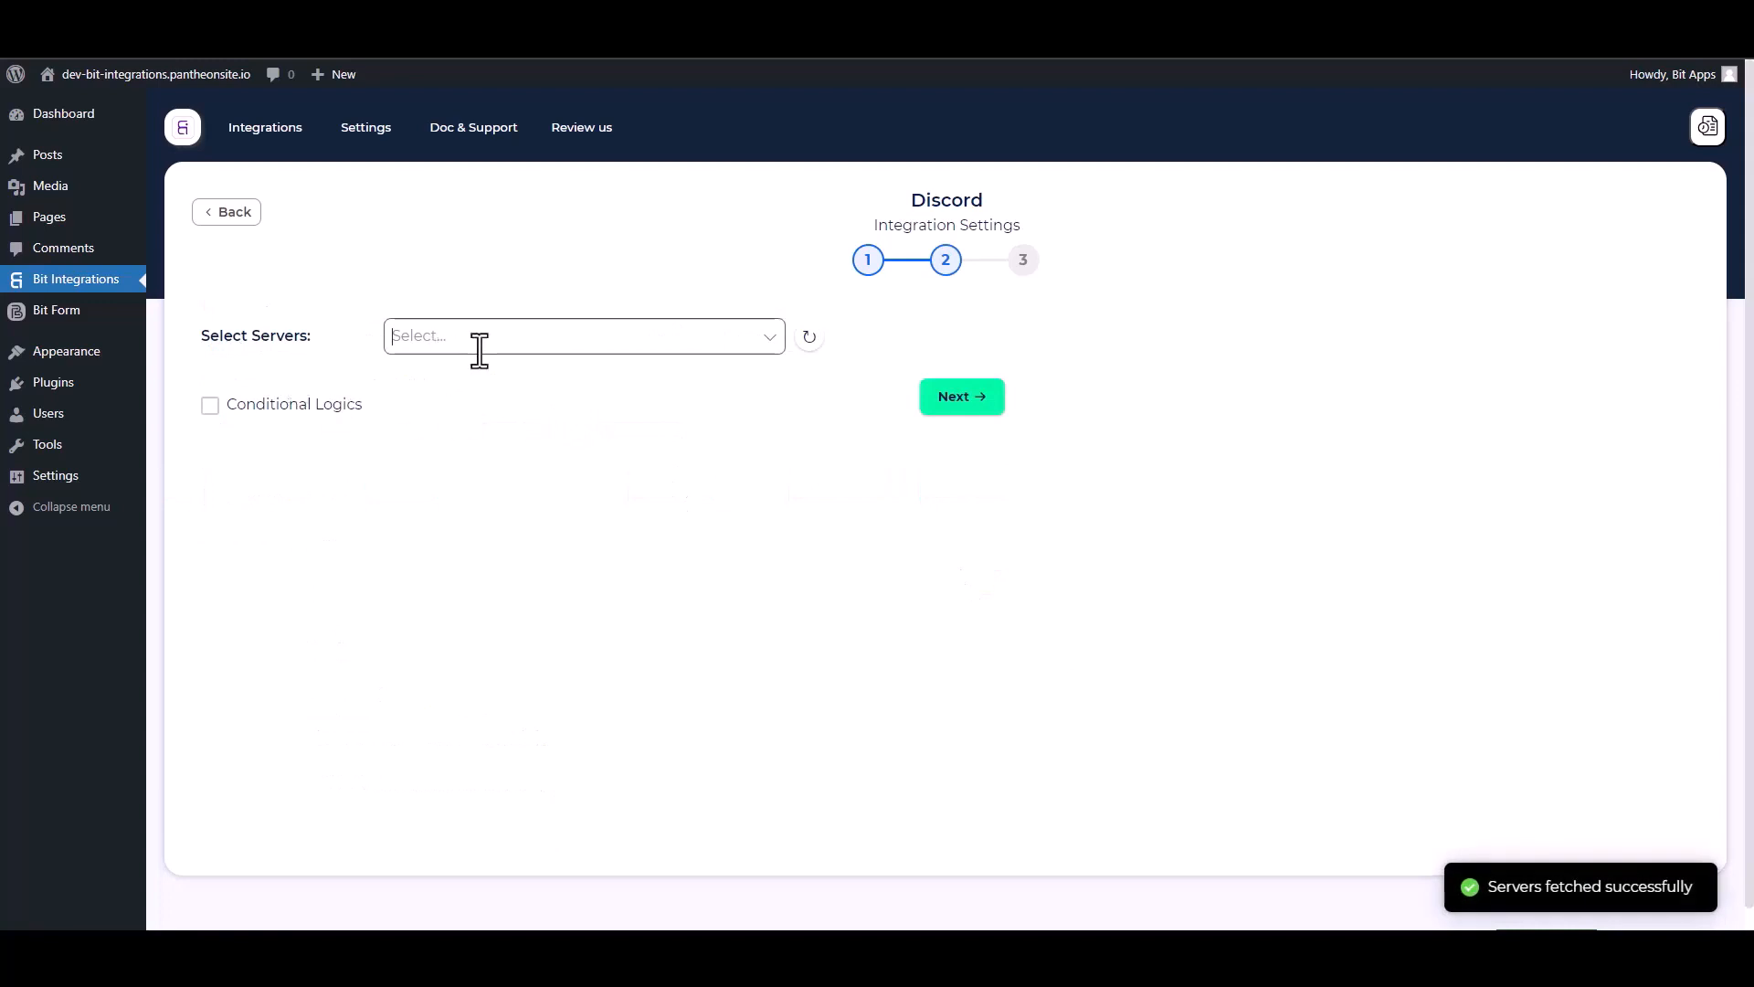
pyautogui.click(477, 345)
pyautogui.click(471, 375)
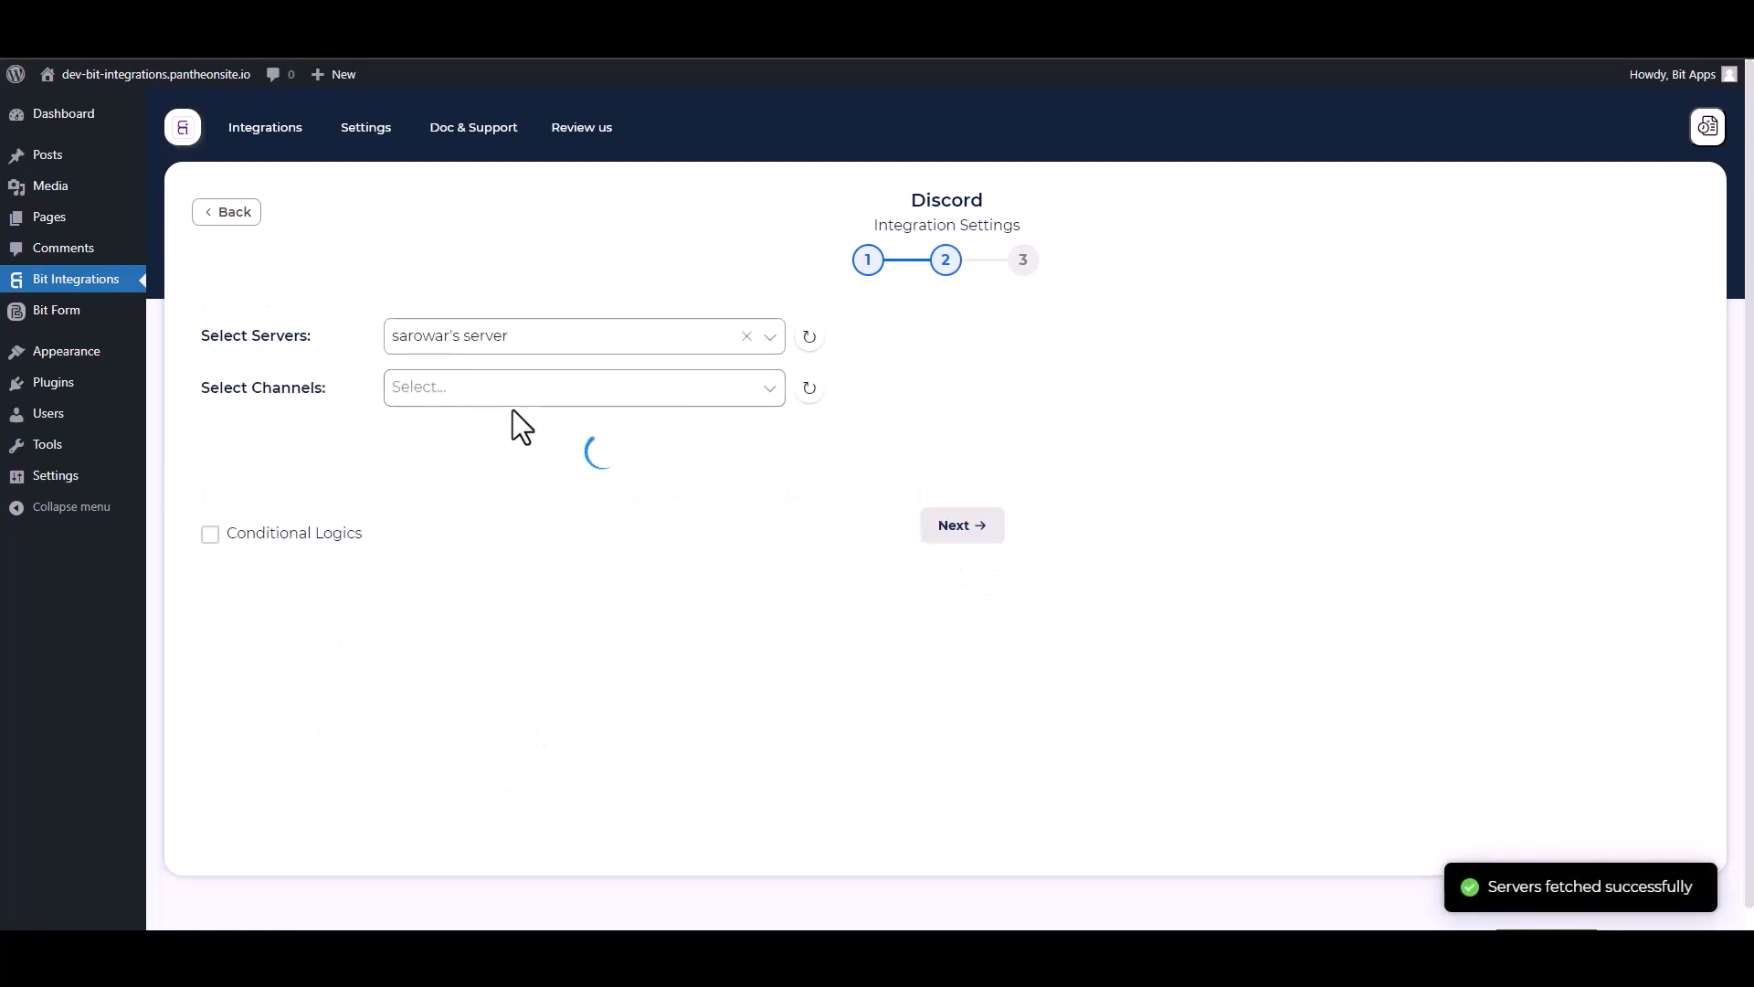
pyautogui.click(397, 387)
pyautogui.click(420, 500)
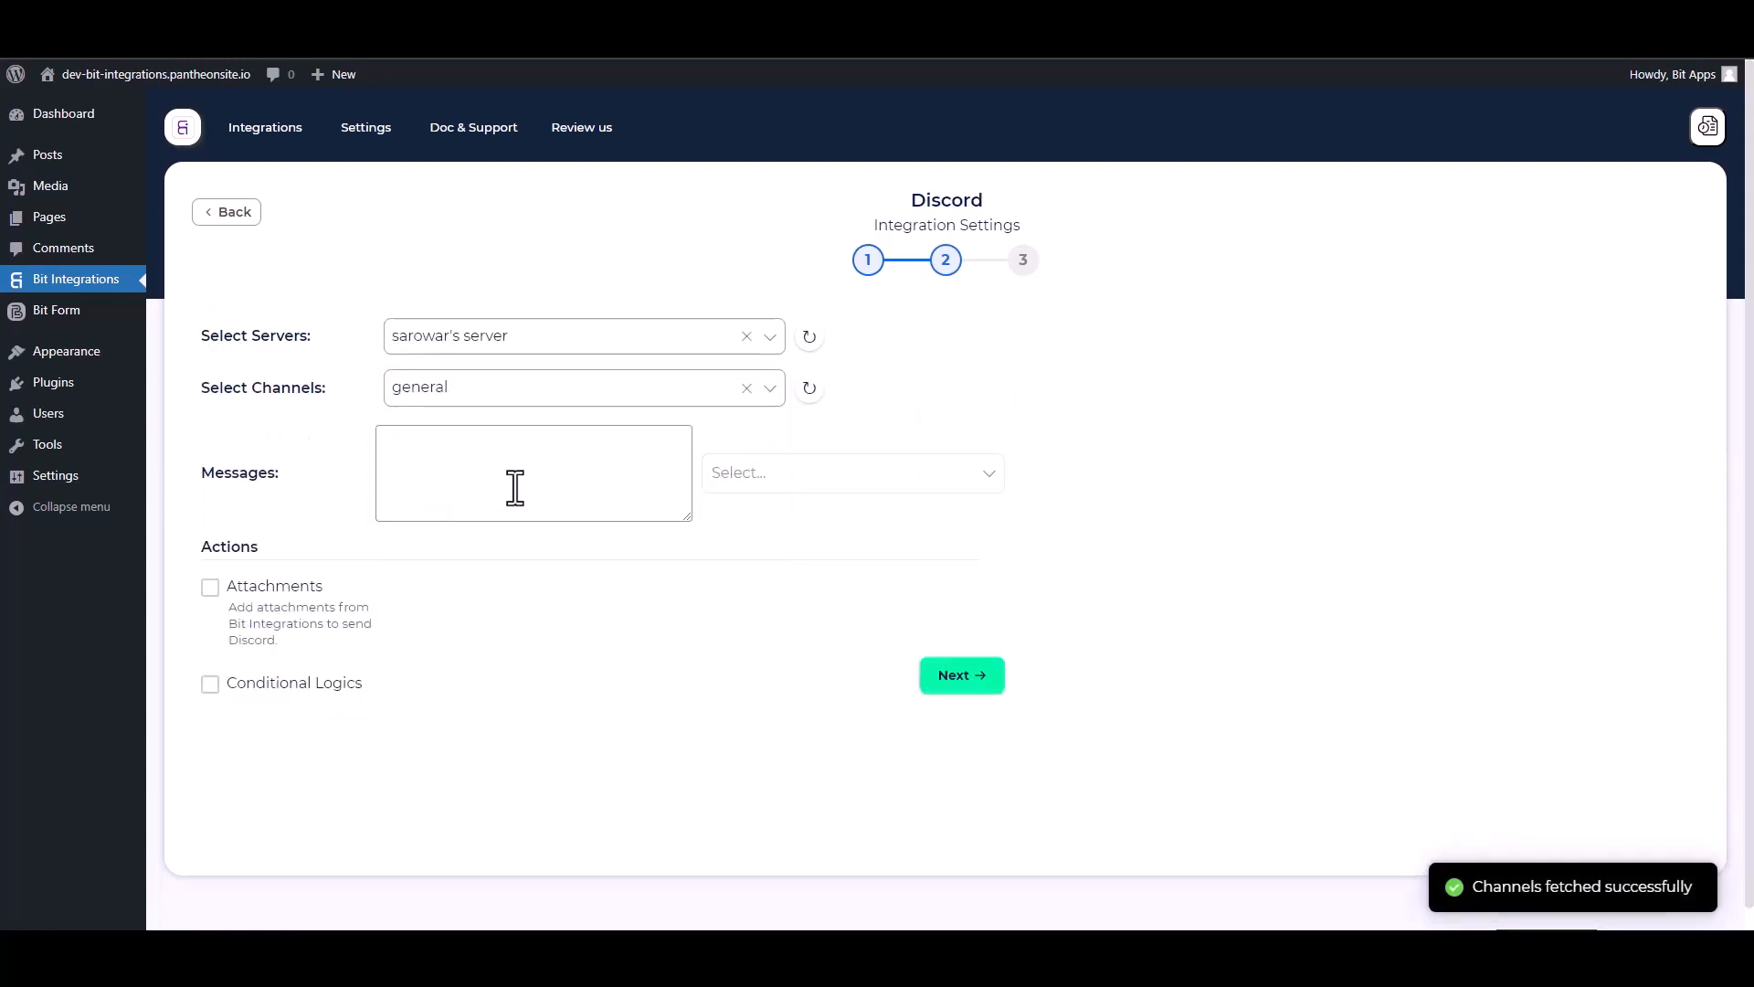
# - Put Name, Email and Phone in the message, leave conditional logic off, and save
pyautogui.click(723, 474)
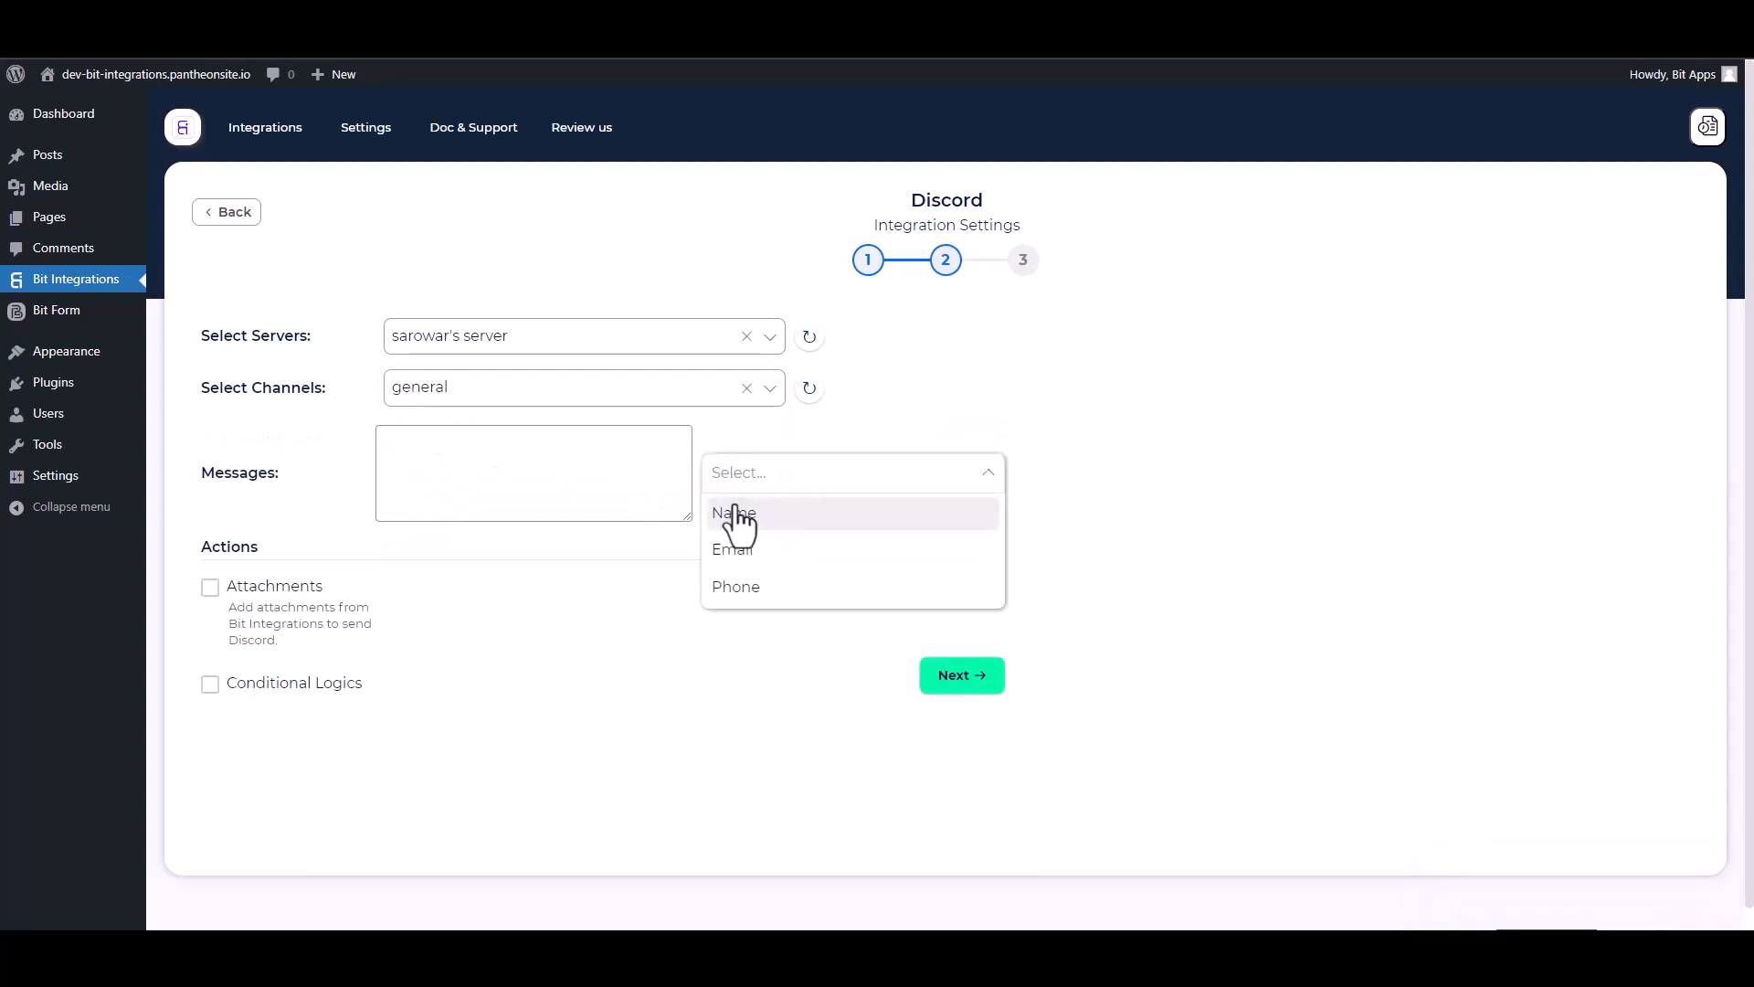
pyautogui.click(727, 519)
pyautogui.click(747, 561)
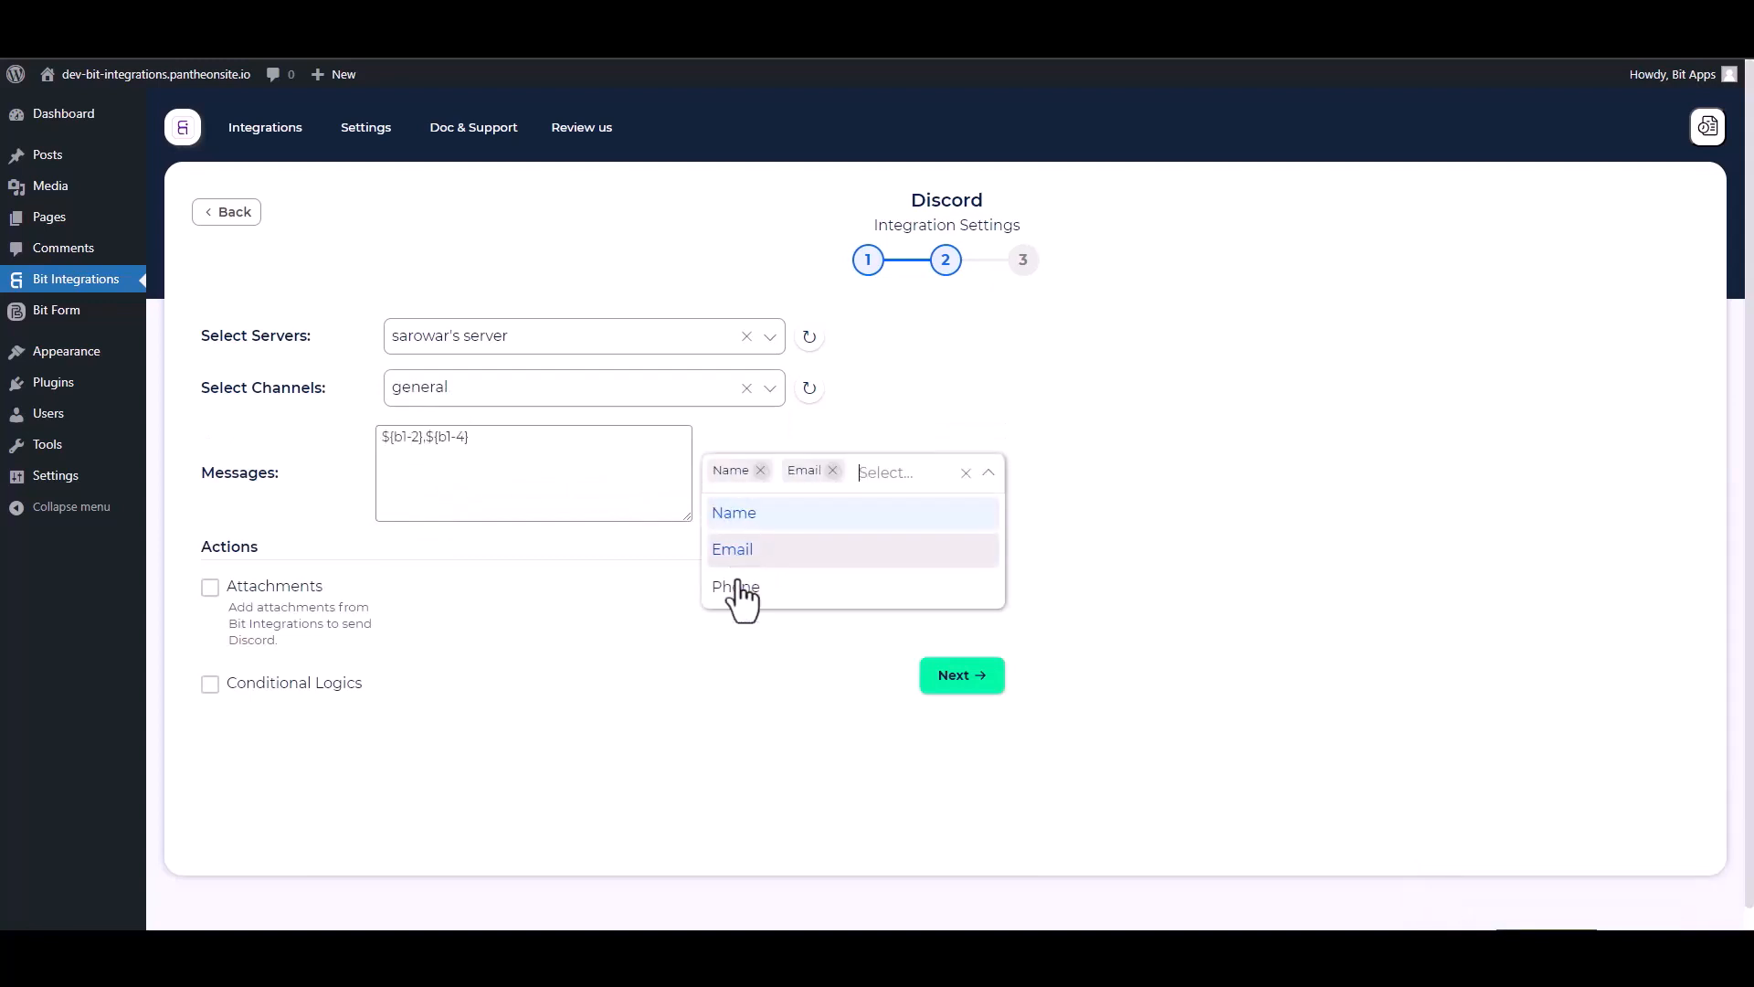
pyautogui.click(735, 603)
pyautogui.click(618, 703)
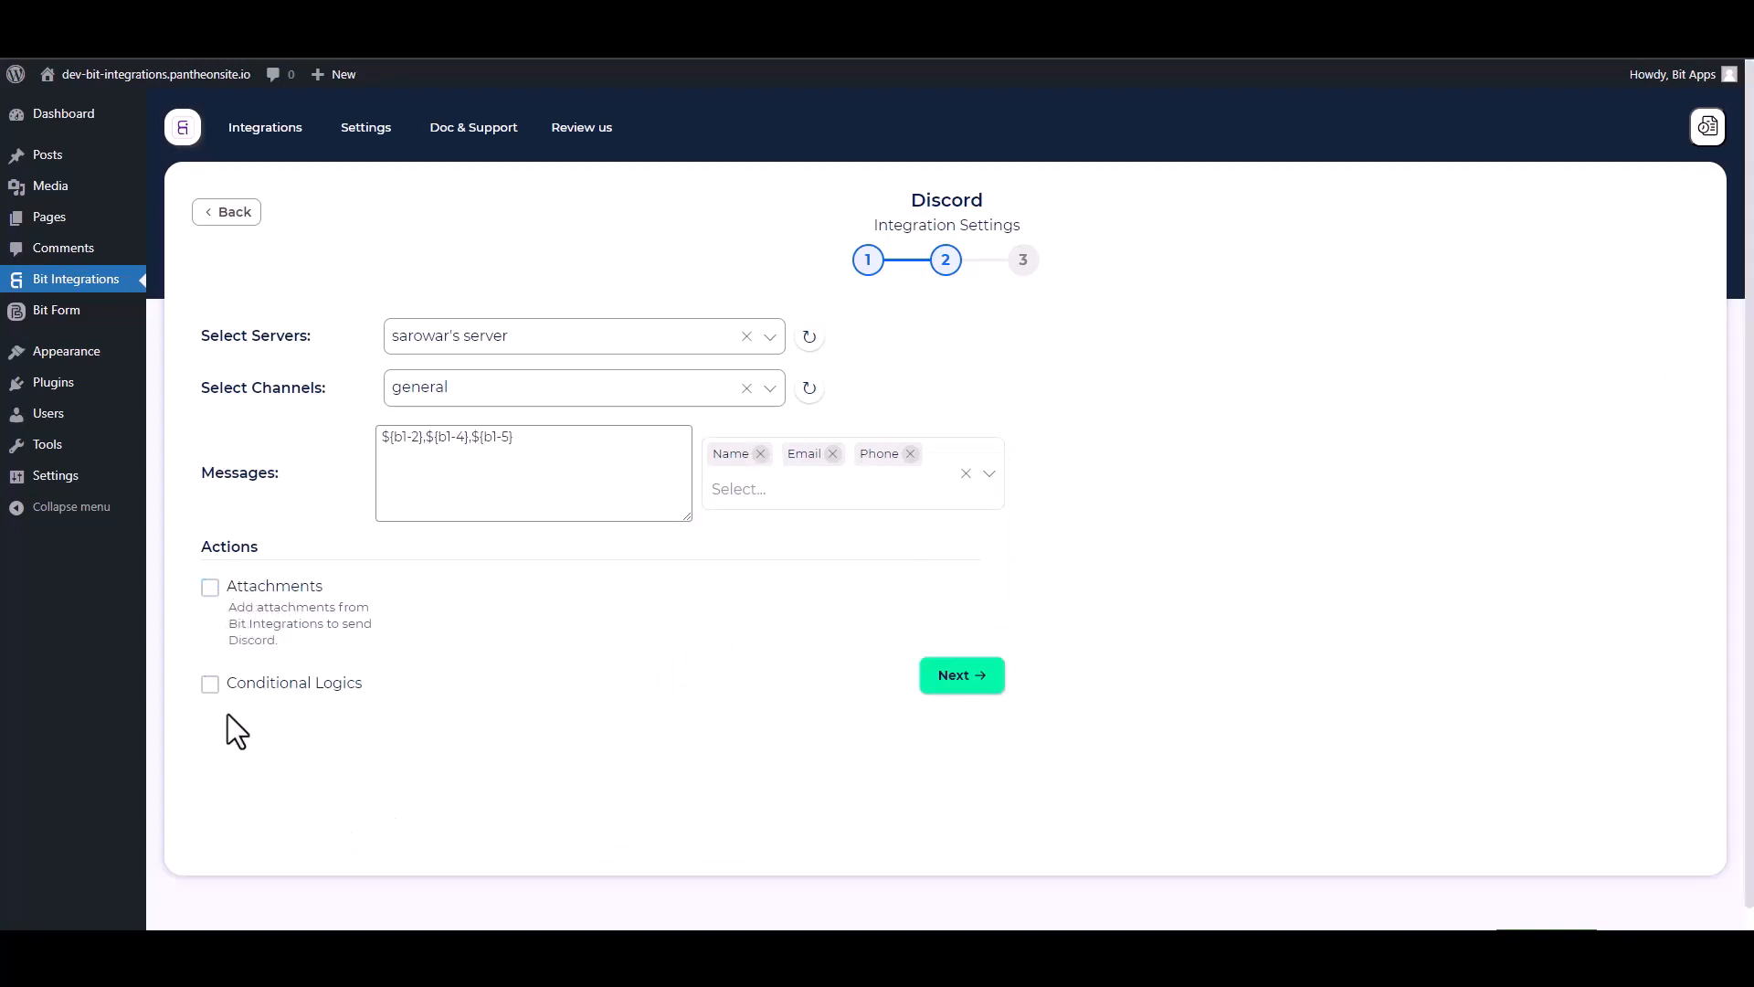
pyautogui.click(211, 686)
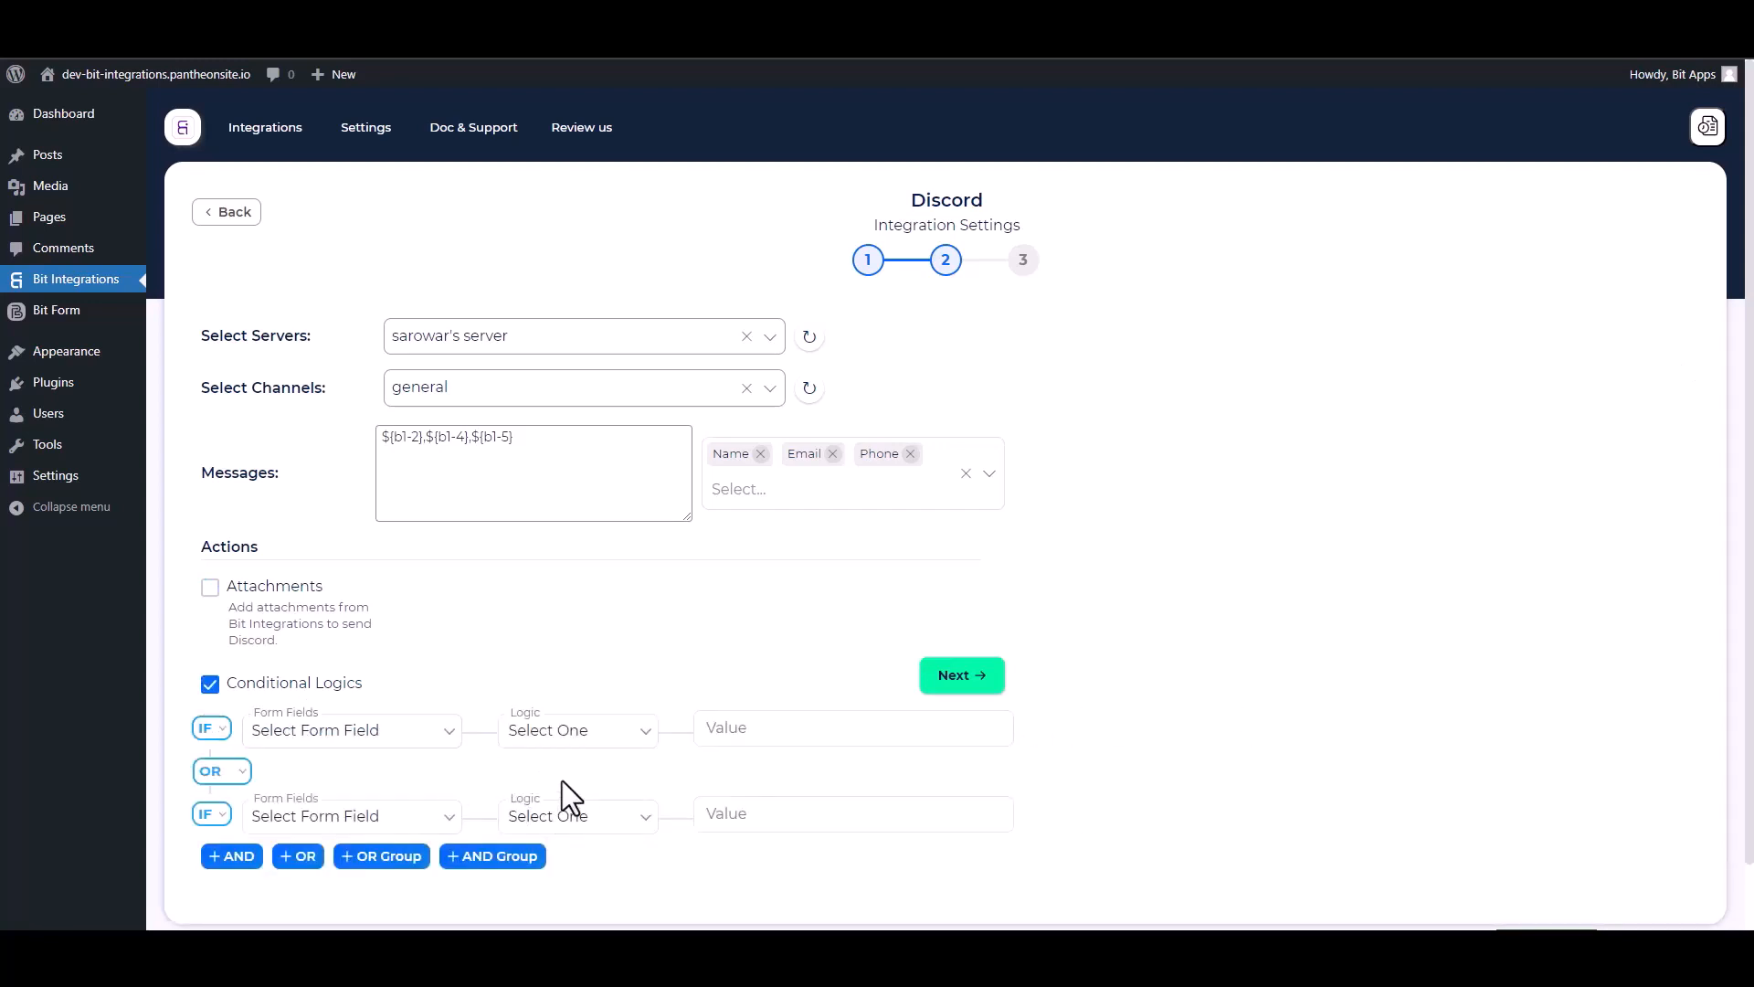
pyautogui.click(210, 685)
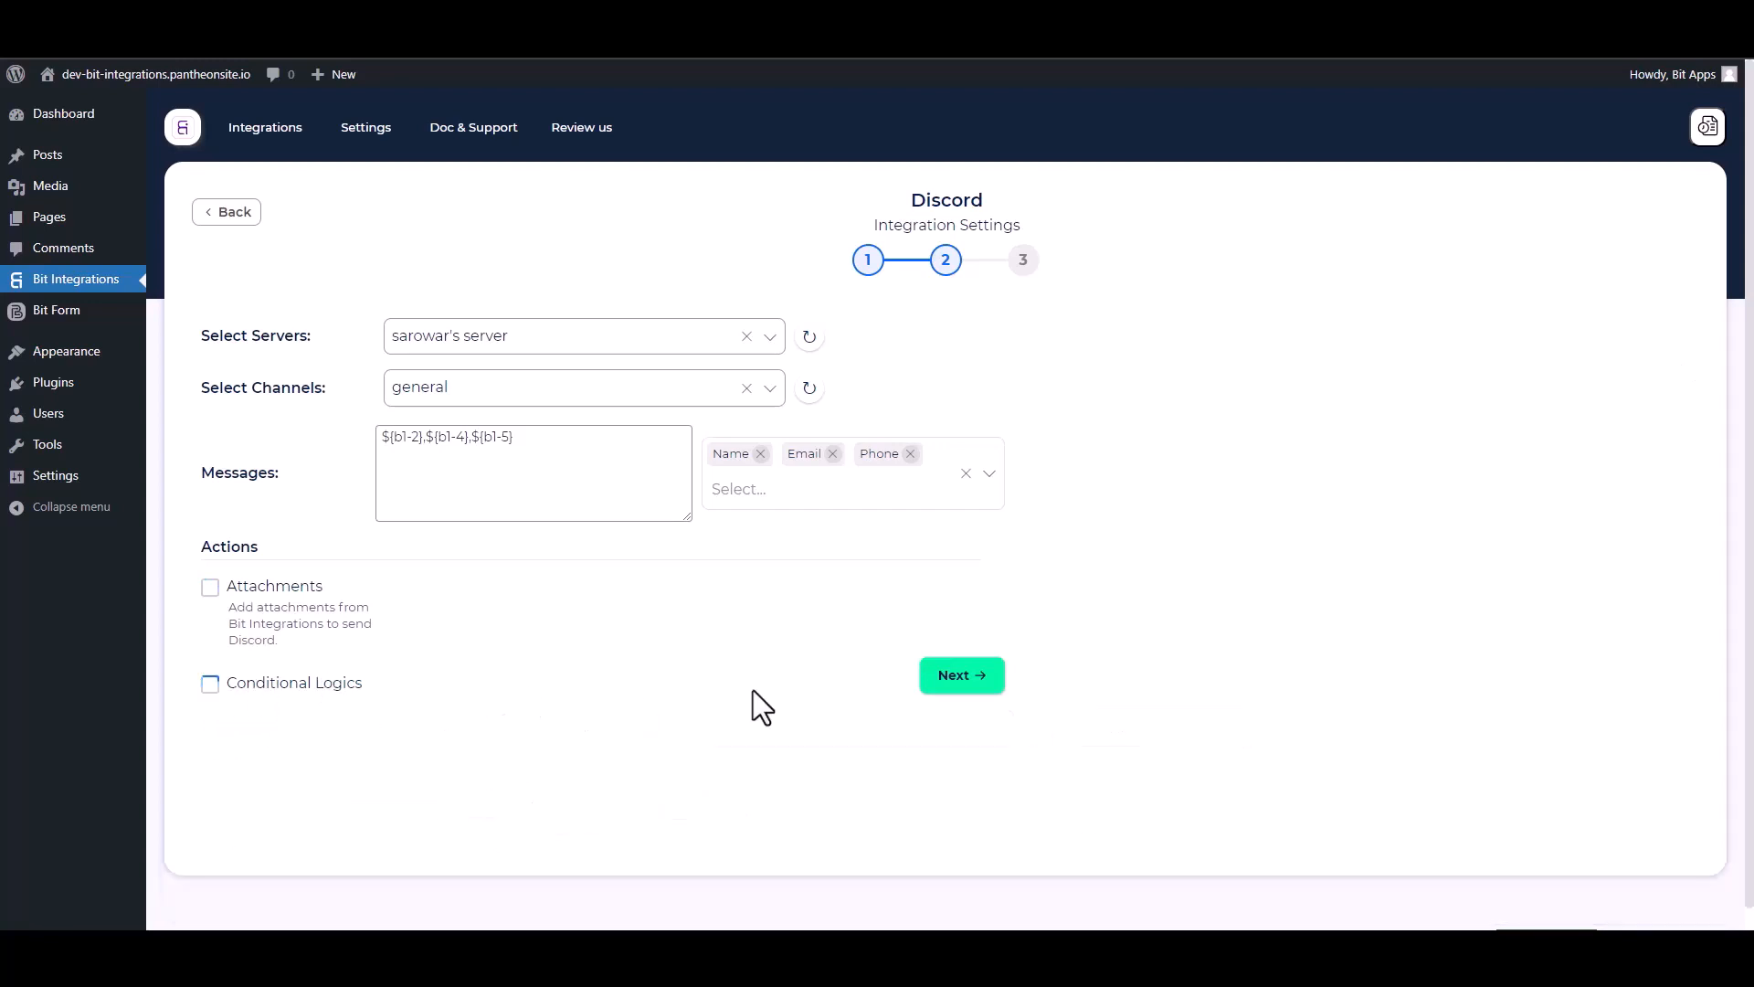
pyautogui.click(966, 684)
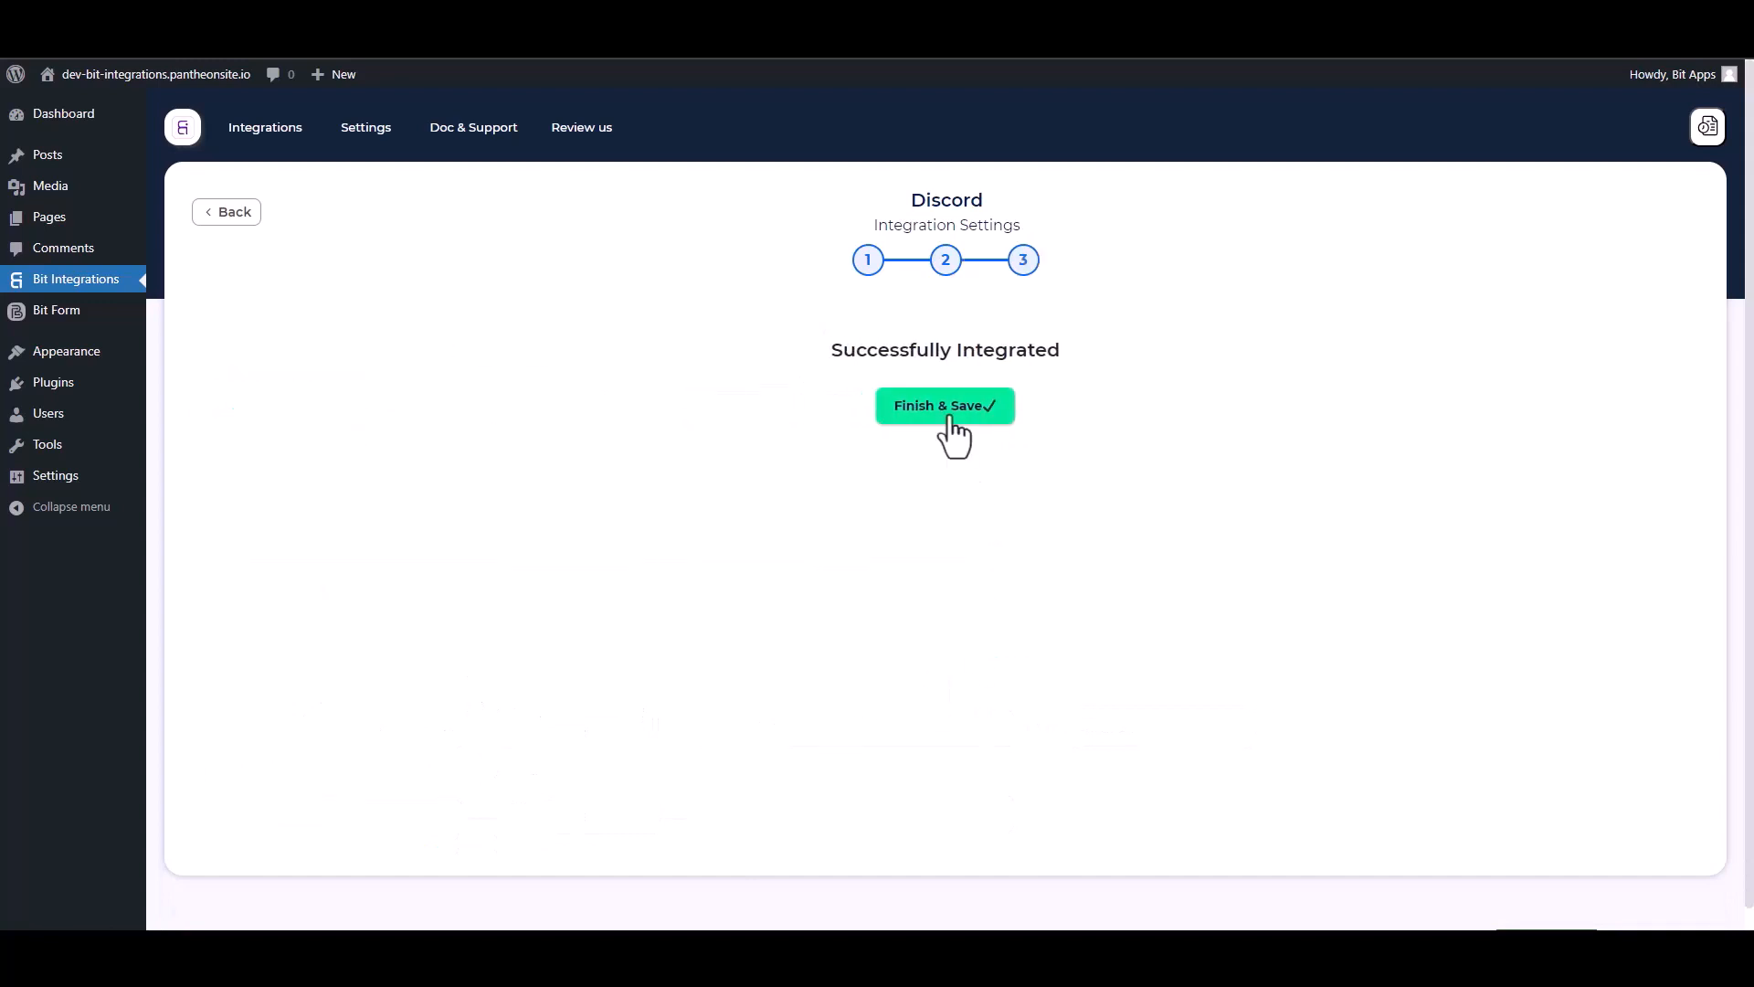
pyautogui.click(952, 430)
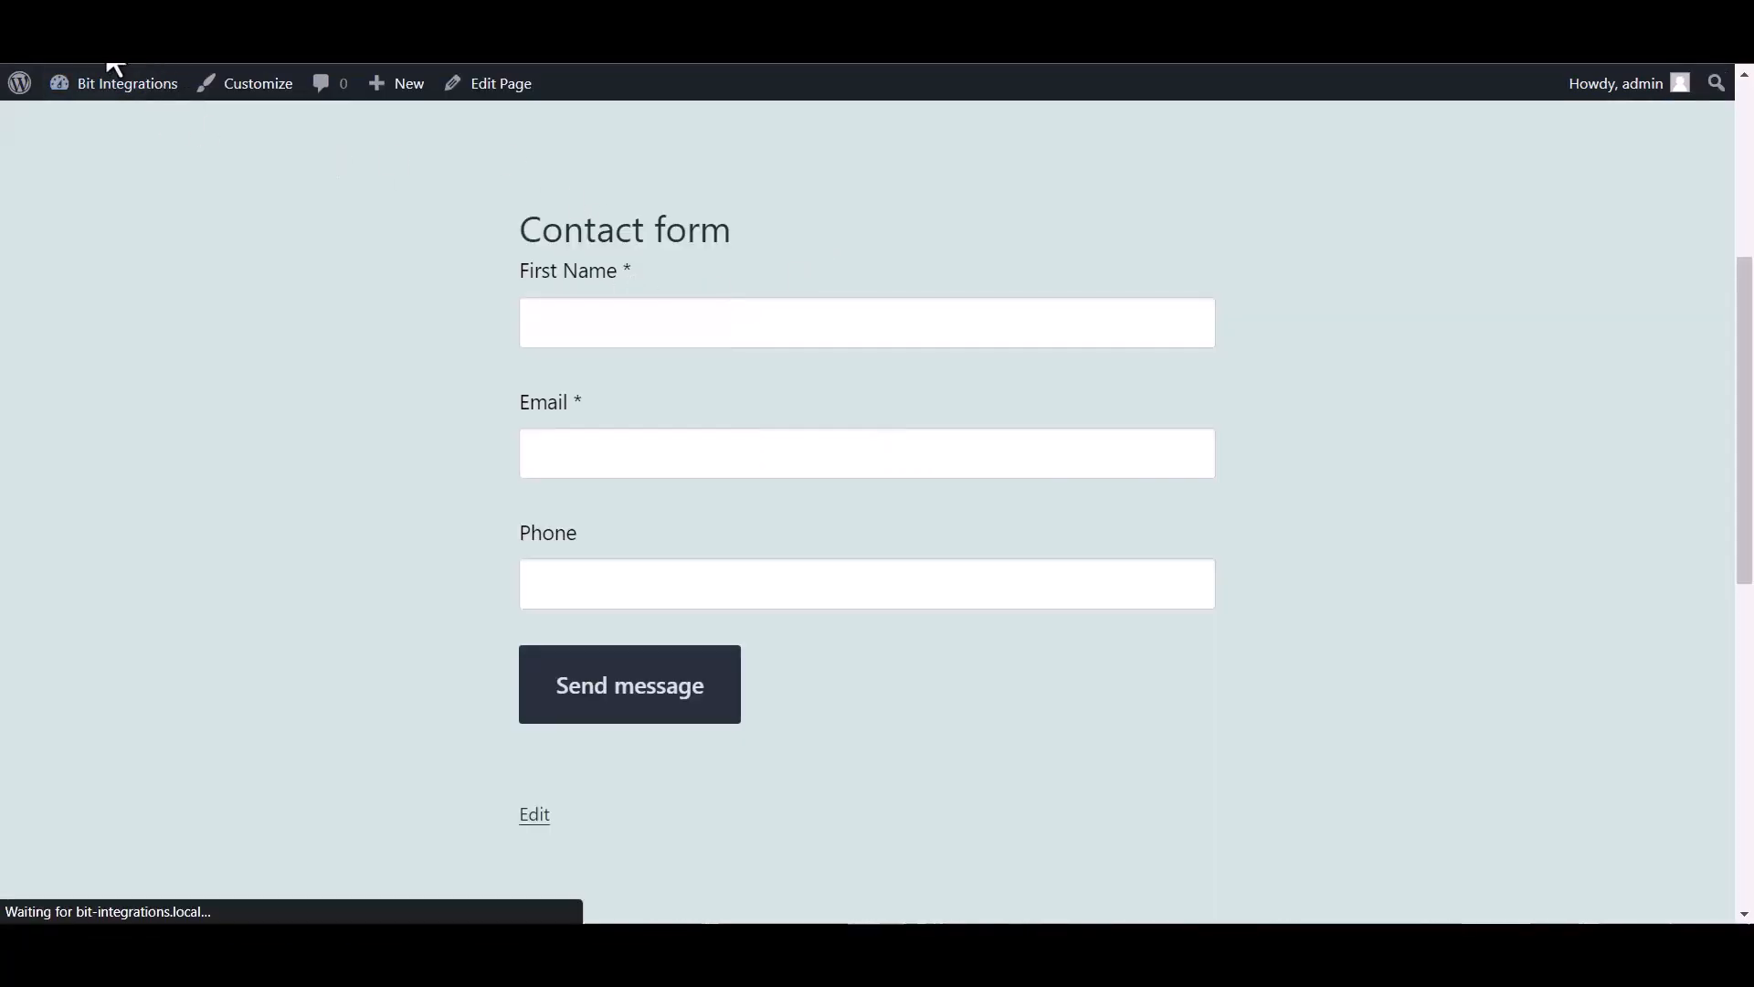
# - Submit the contact form with first name 'Bit Integrations', an email address and a phone number
pyautogui.click(580, 331)
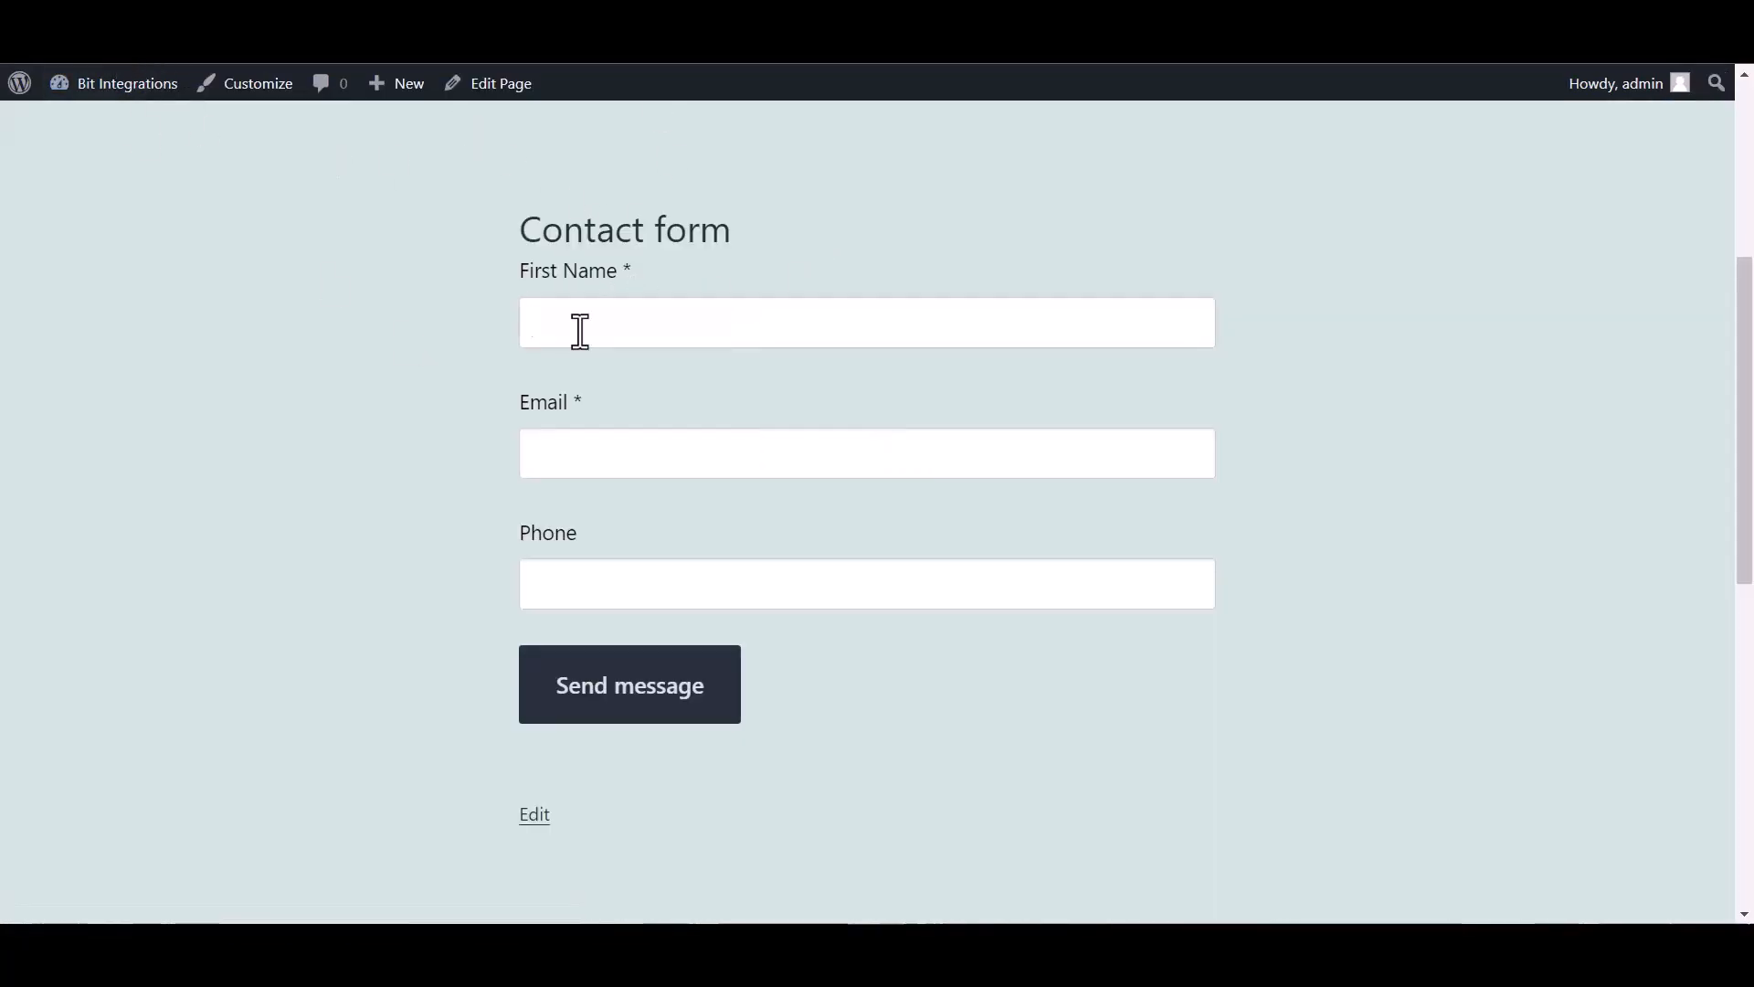
pyautogui.write('Bit Integrations')
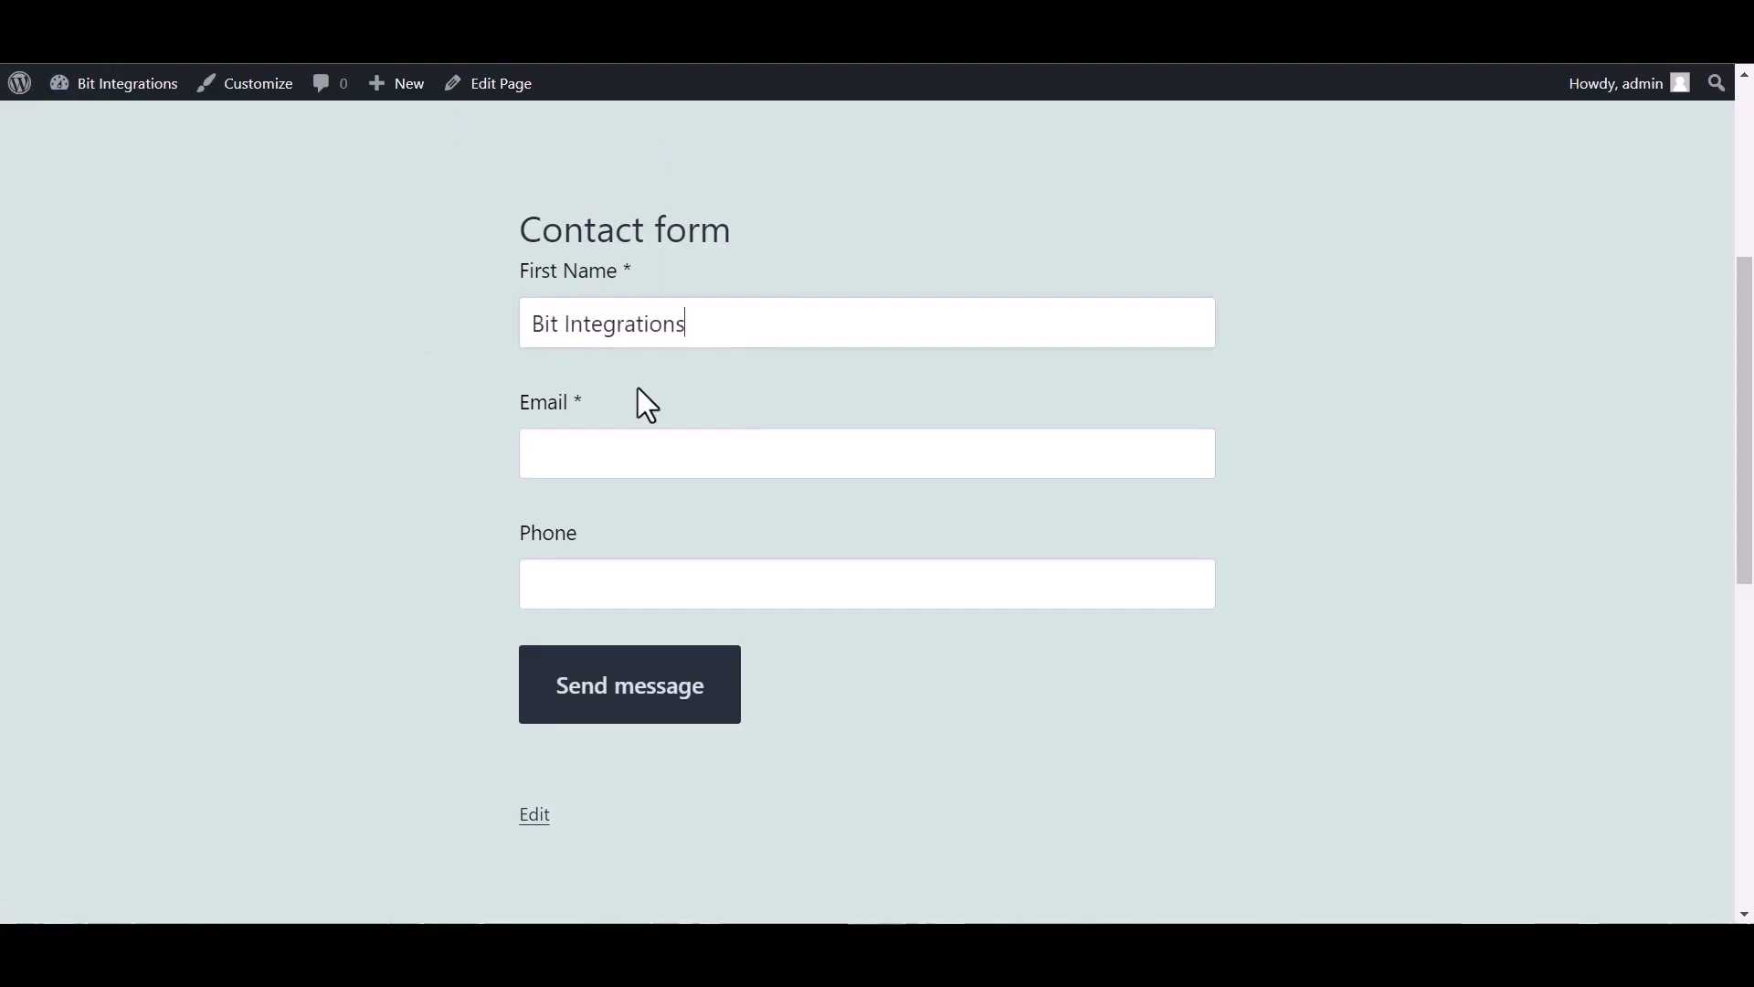
pyautogui.click(581, 456)
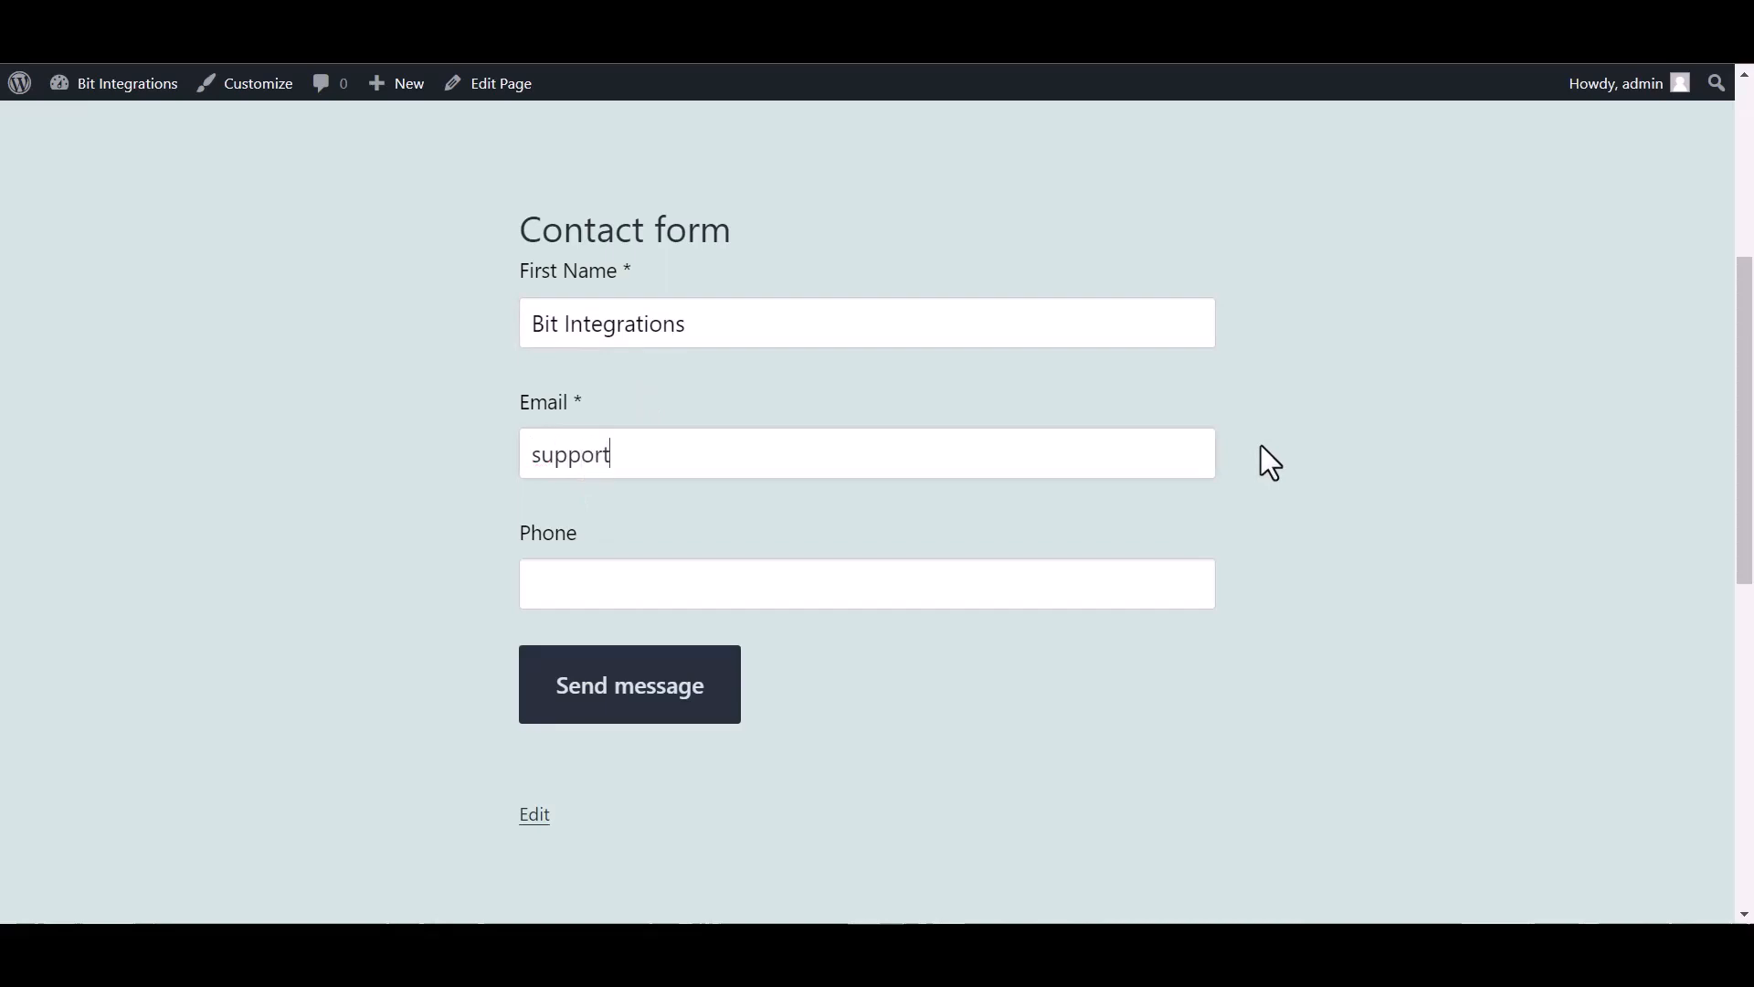
pyautogui.hotkey('ctrl', '+')
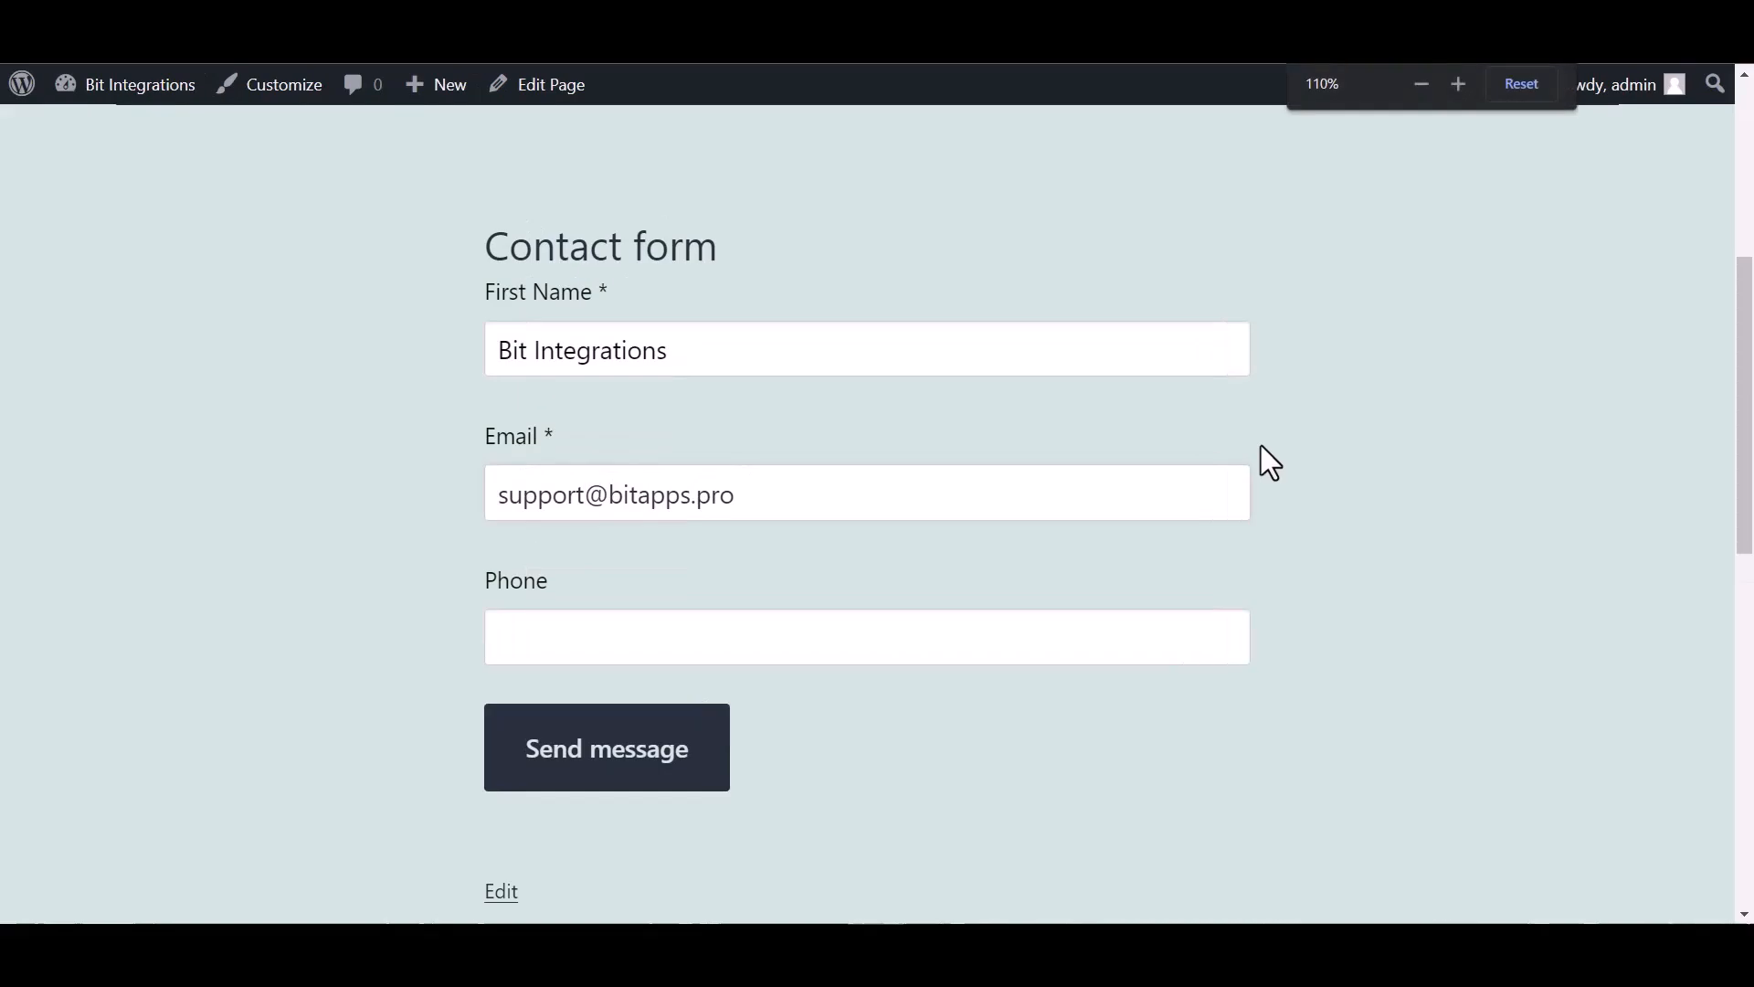
pyautogui.click(680, 647)
pyautogui.write('444555666')
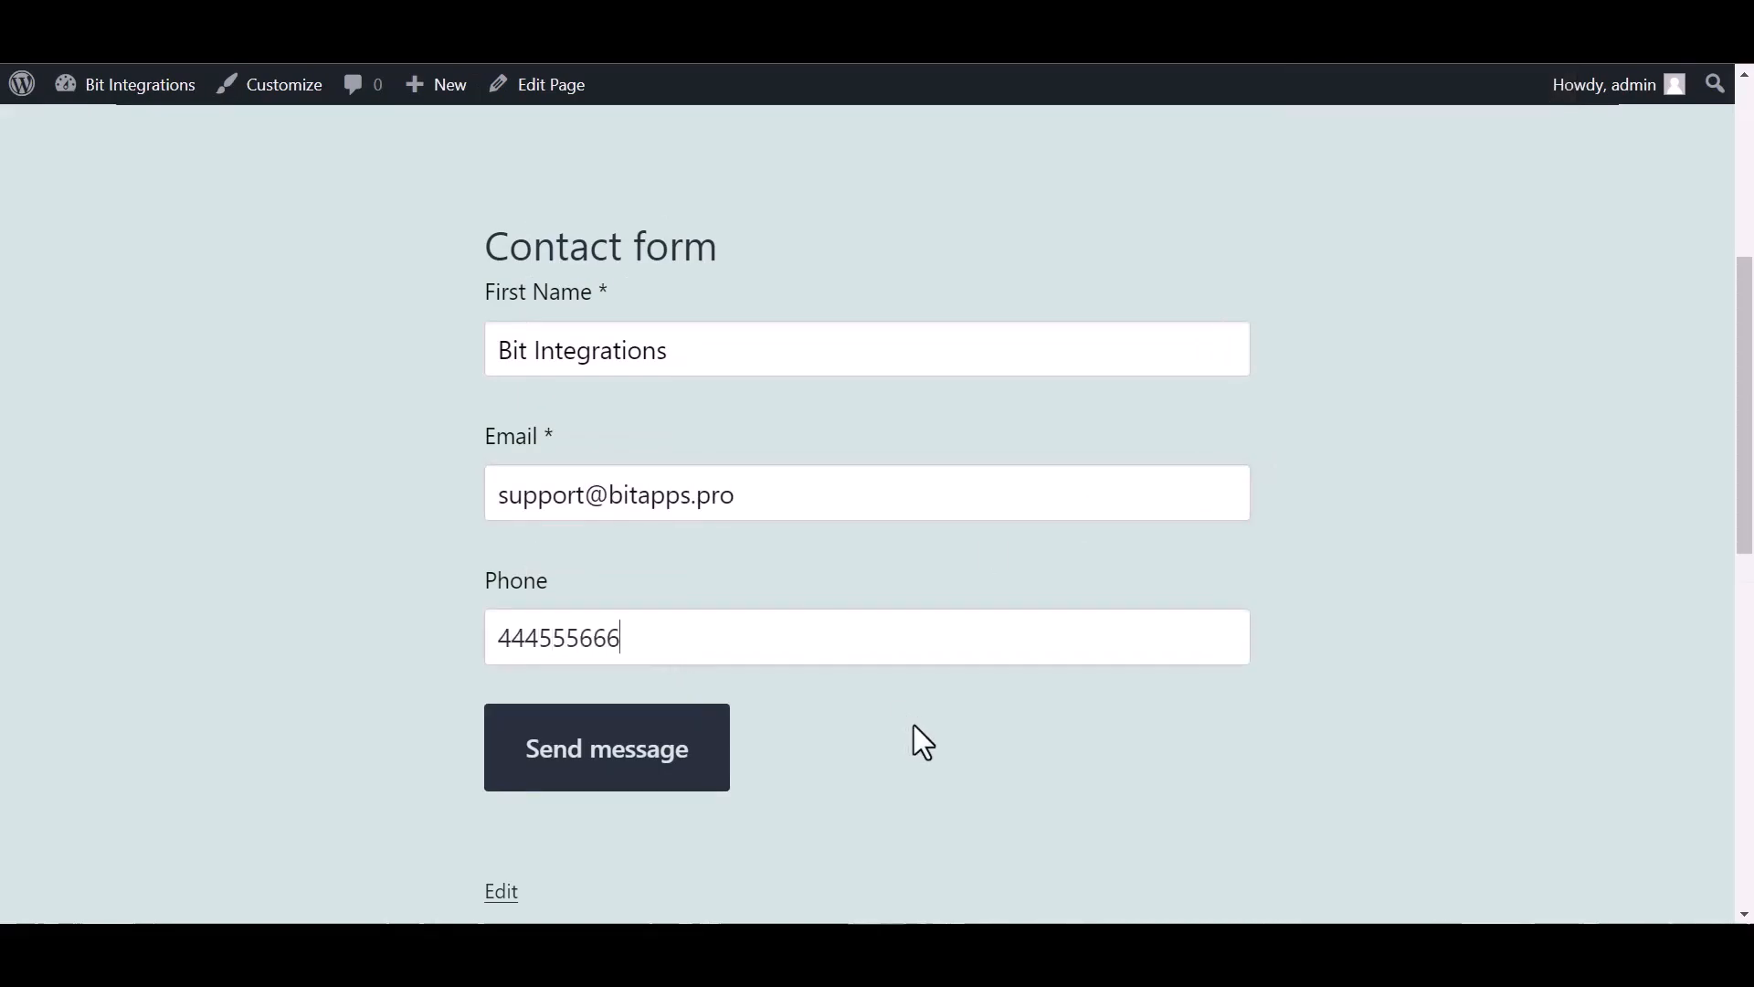
pyautogui.click(698, 767)
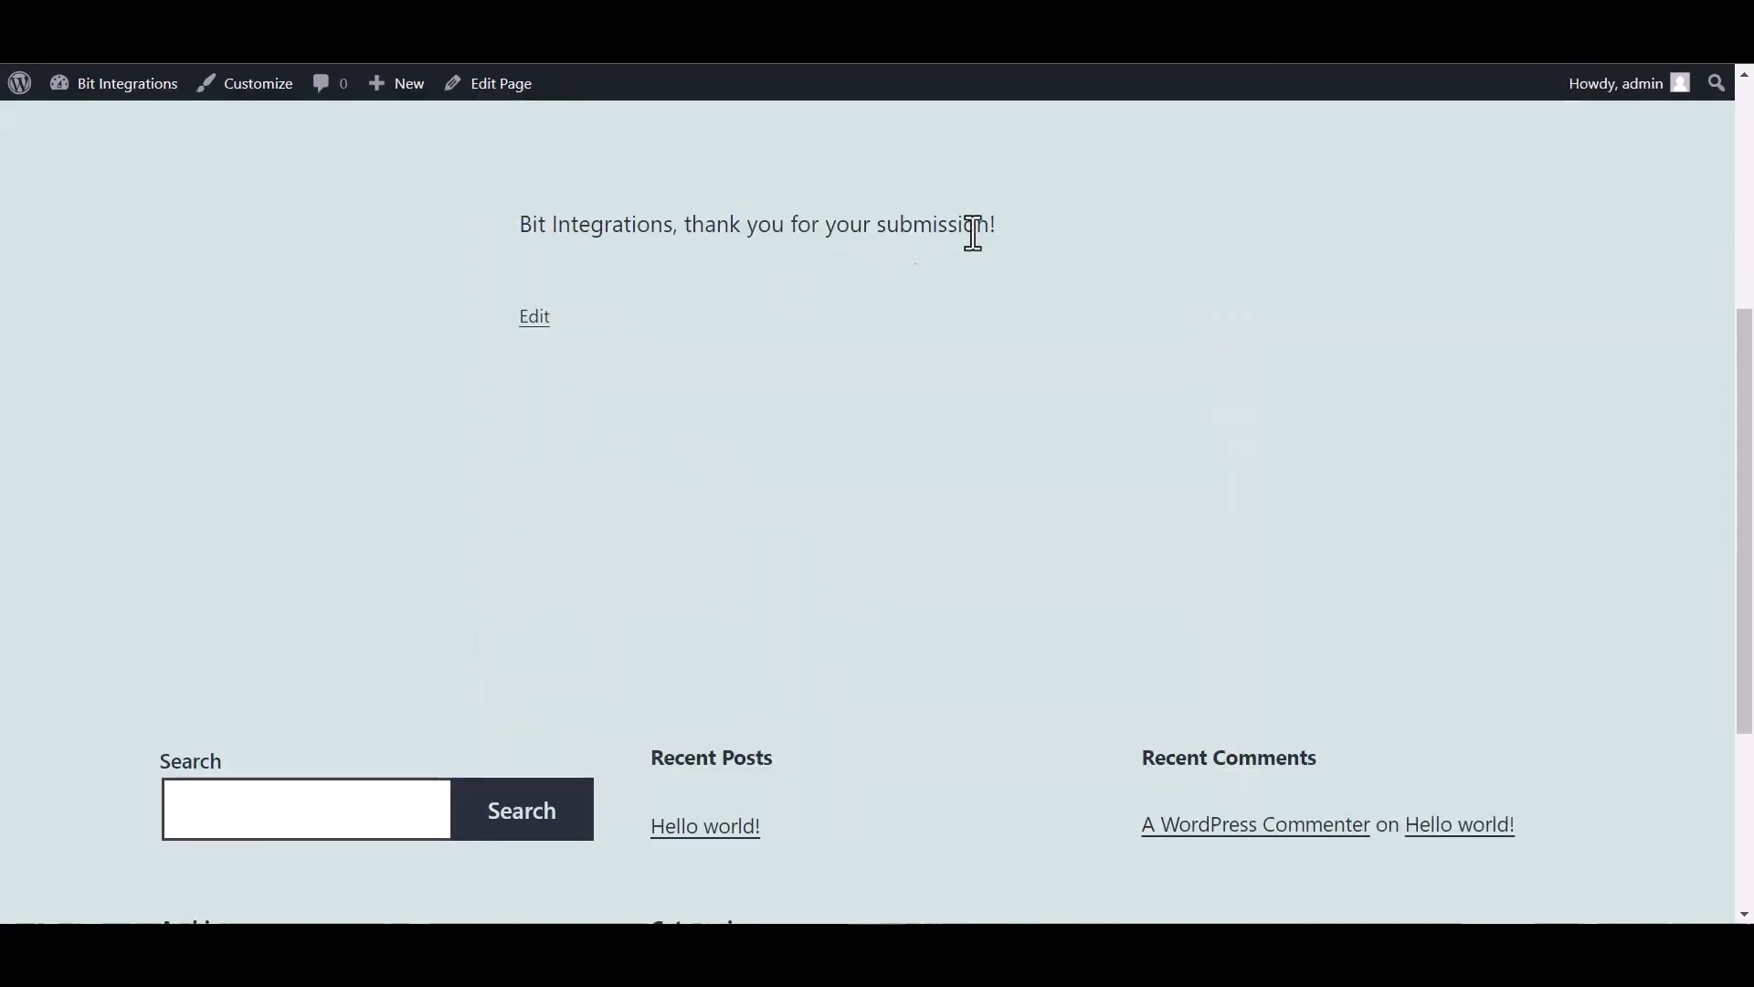
pyautogui.moveTo(1049, 223); pyautogui.dragTo(689, 235)
# - Inspect the bot's #general message containing the submitted name, email and phone
pyautogui.click(765, 410)
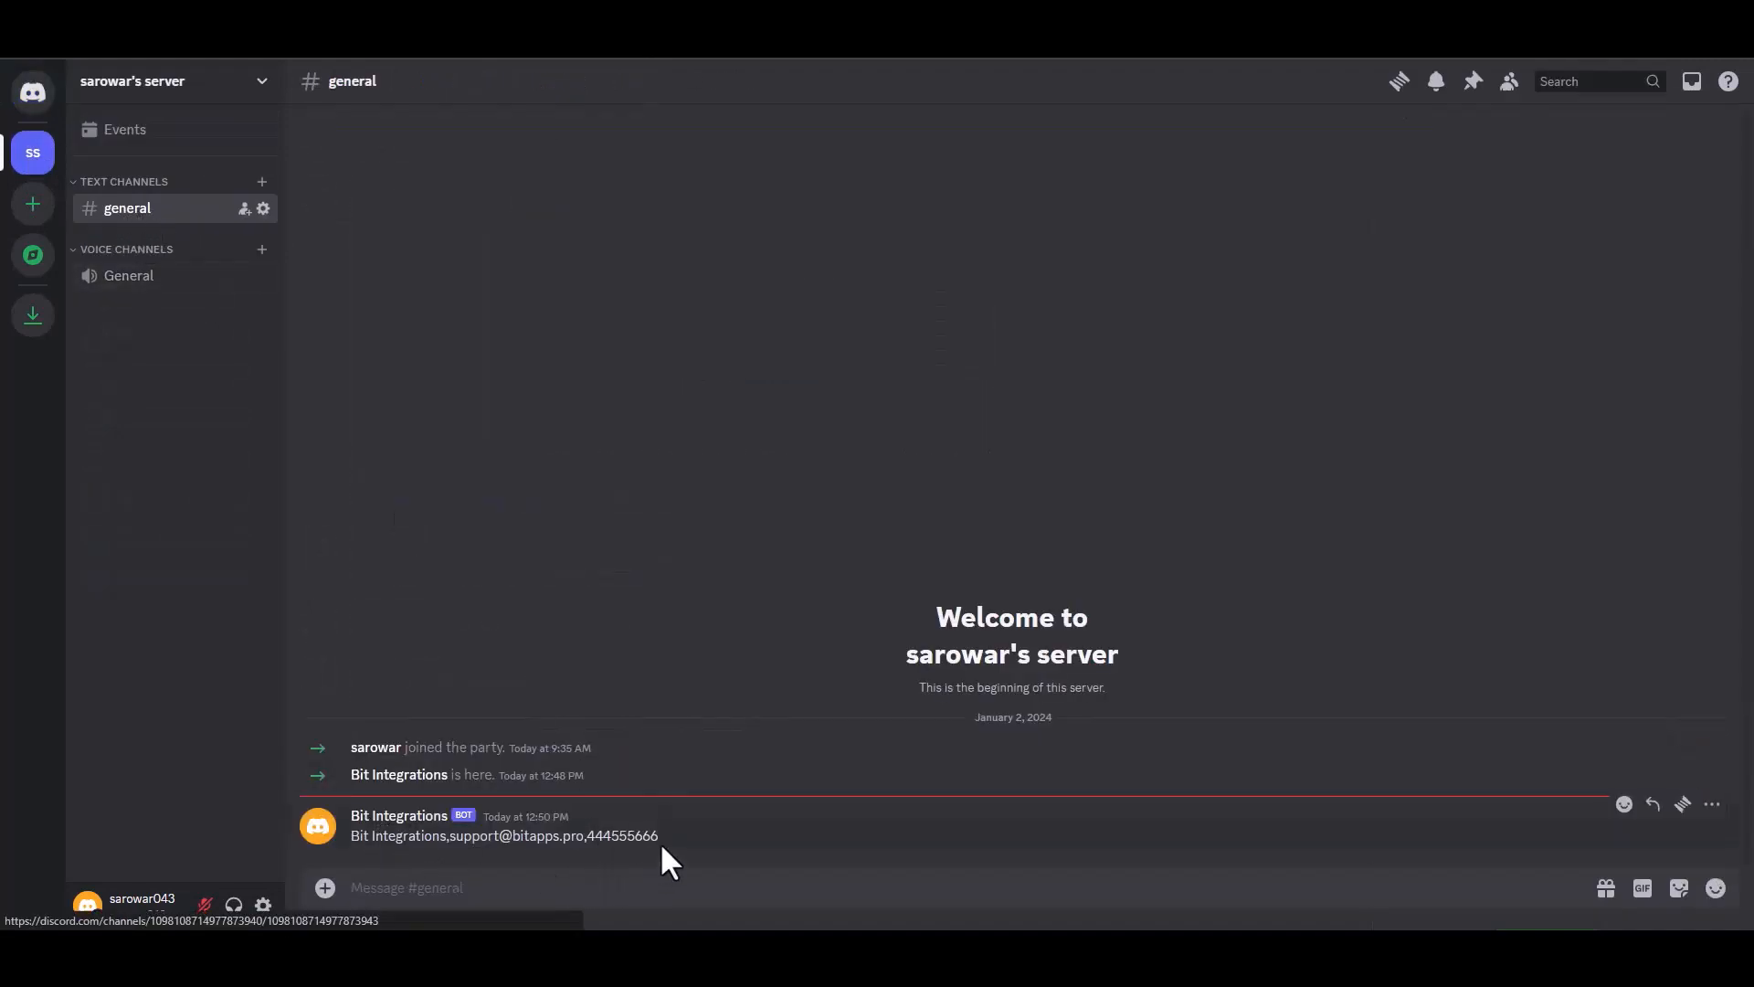
pyautogui.moveTo(659, 842); pyautogui.dragTo(359, 841)
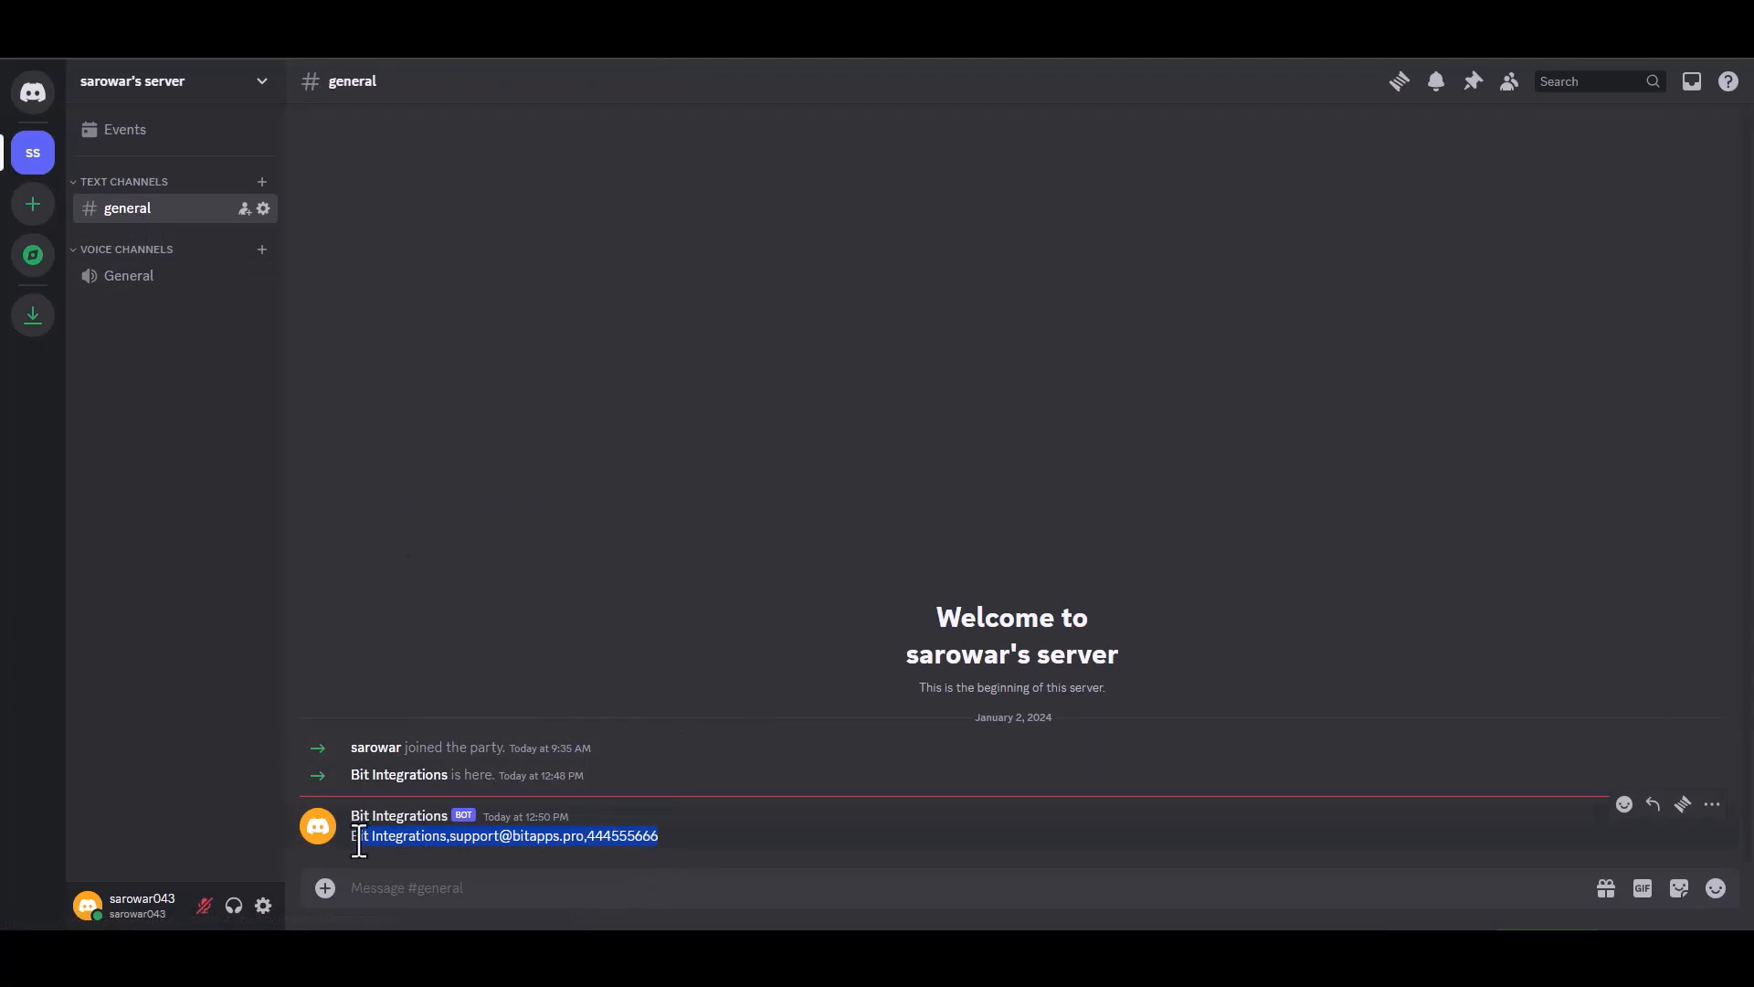
pyautogui.click(751, 856)
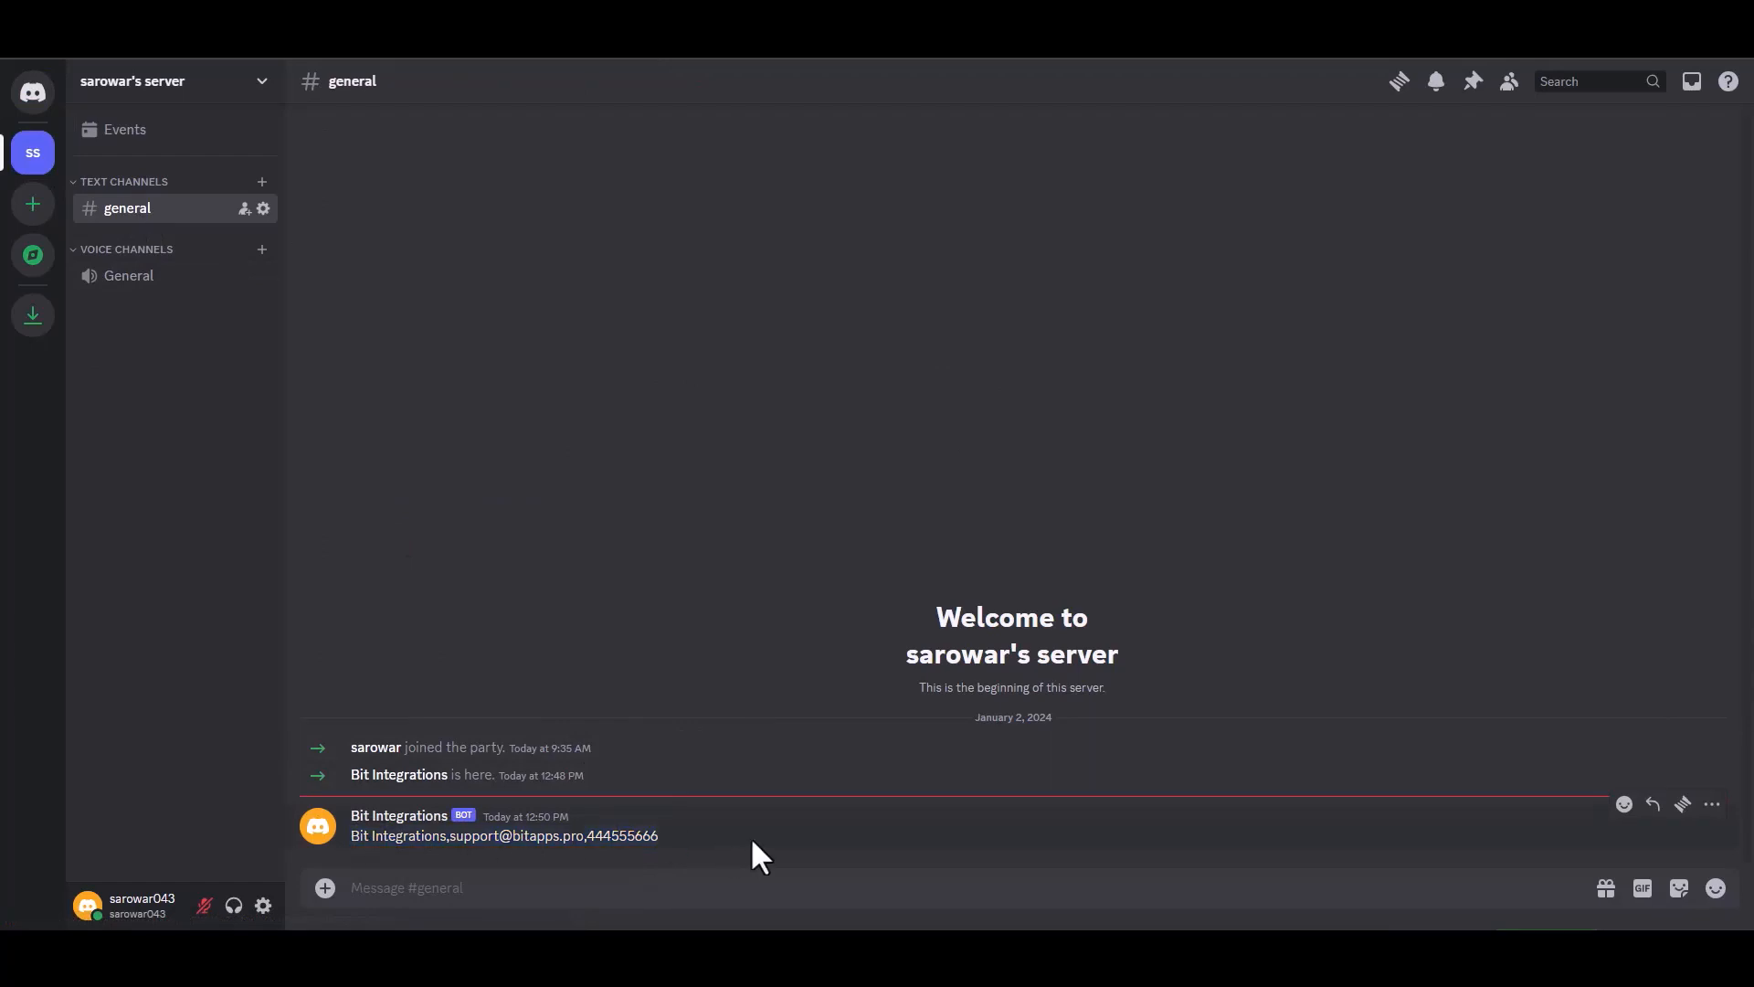